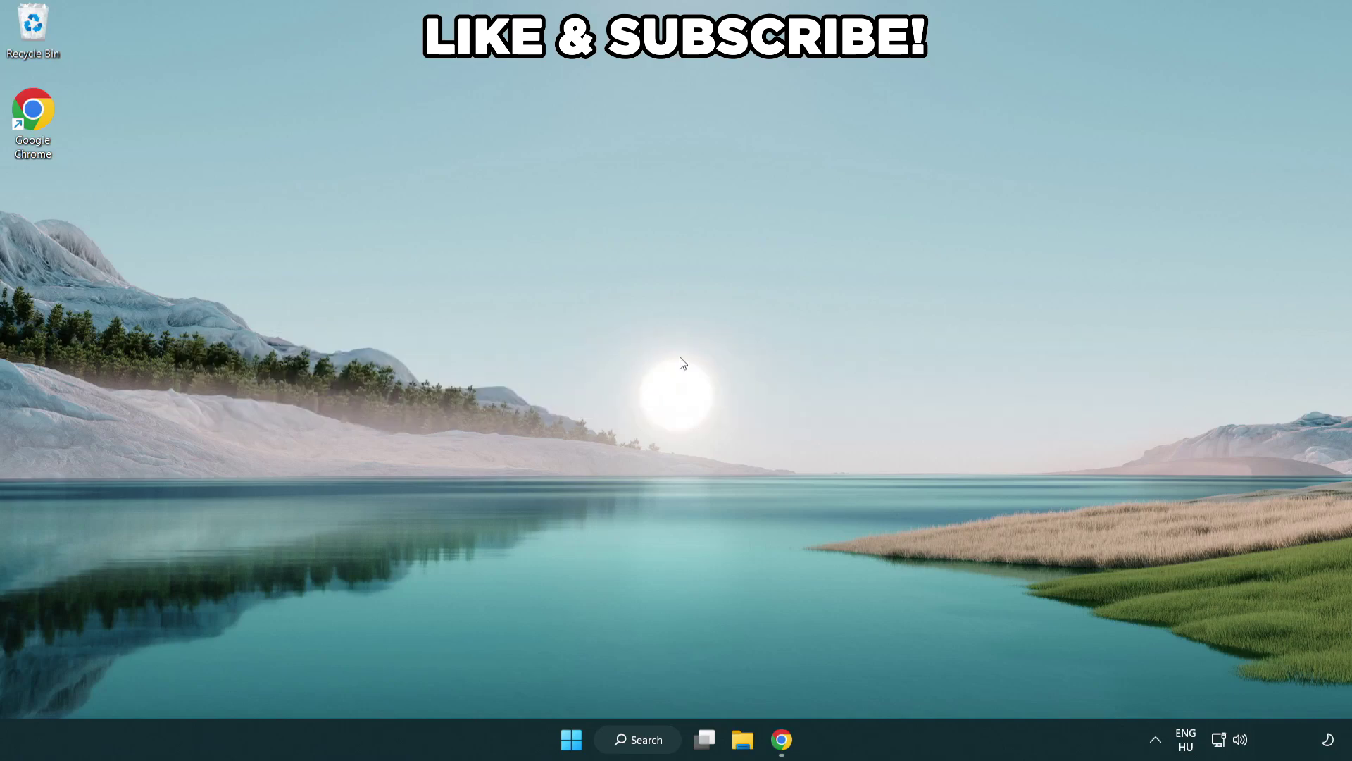
Search Windows for 'edit power plan' to surface the Control Panel page
click(657, 738)
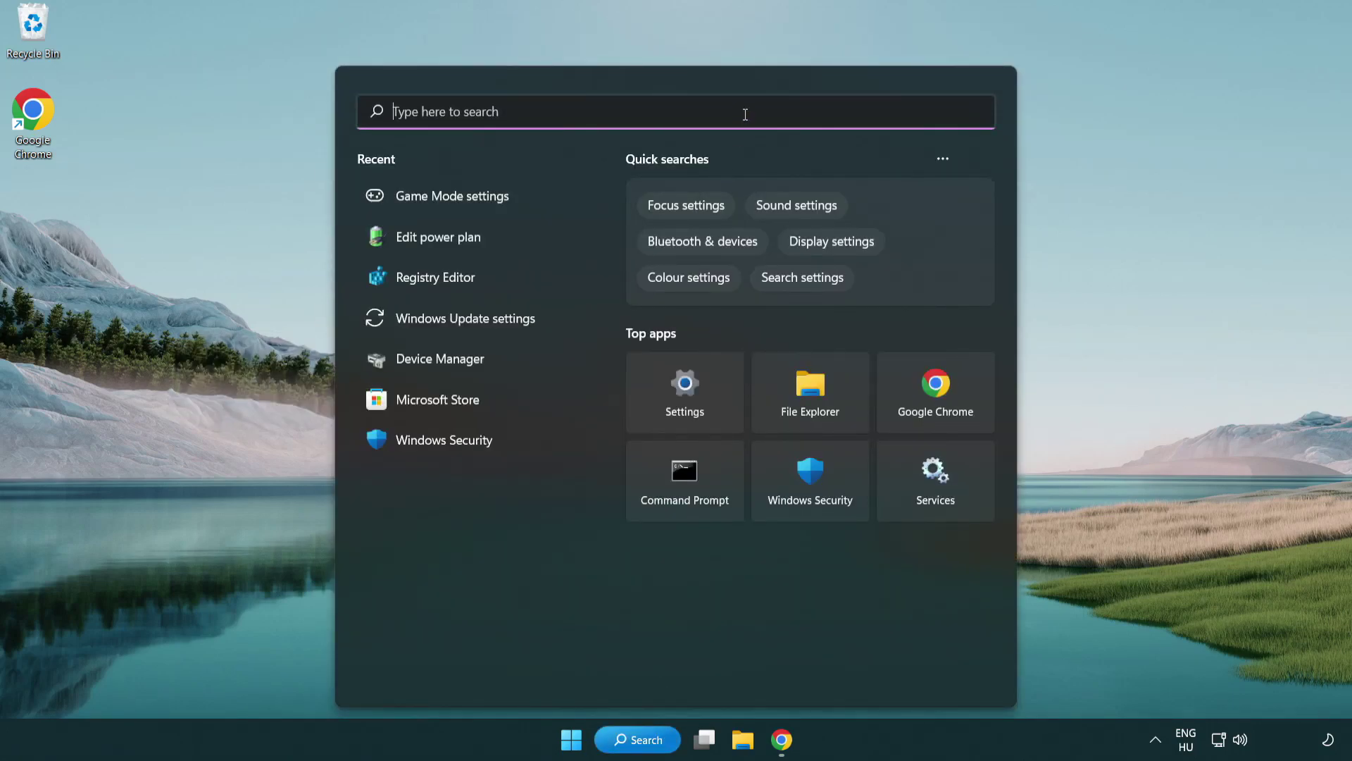
text(edit power )
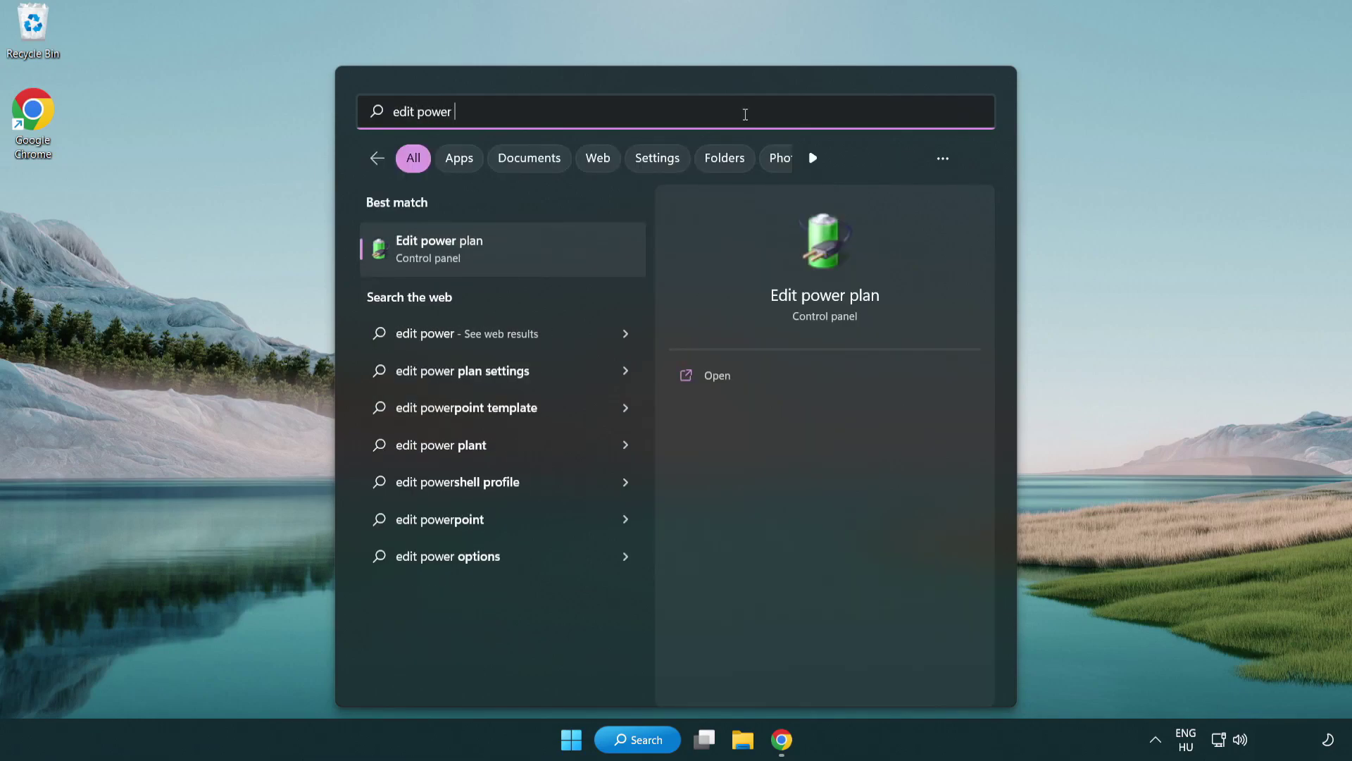
text(plan)
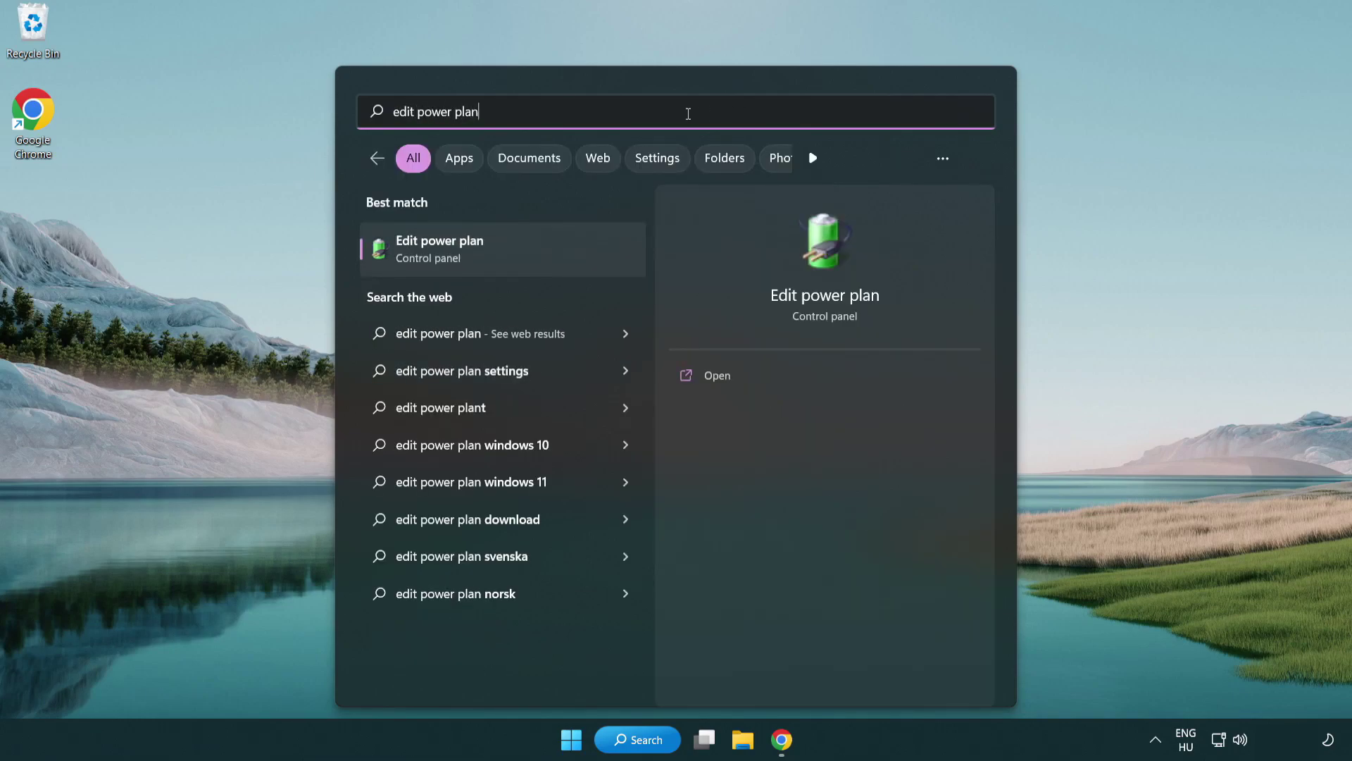
Open Edit power plan, go up to Power Options and select the High performance plan
click(510, 256)
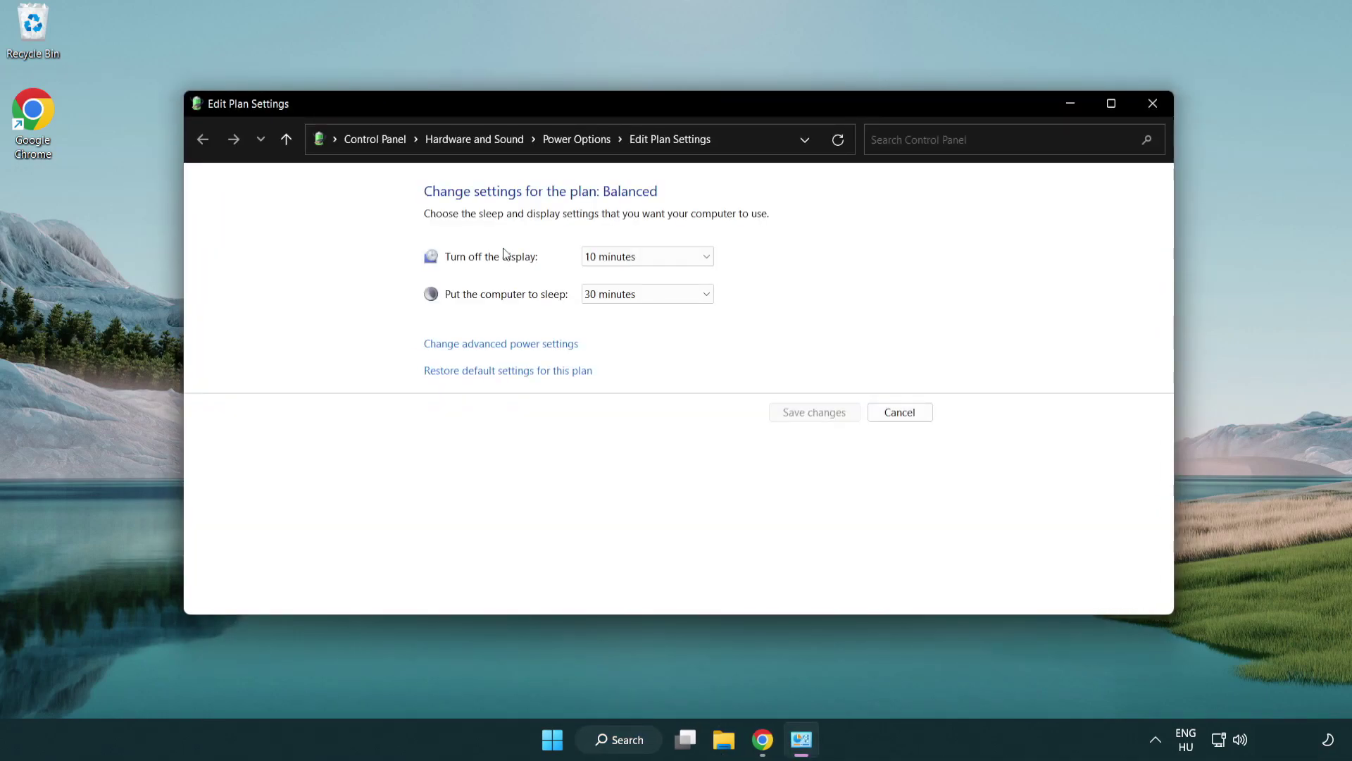
click(591, 153)
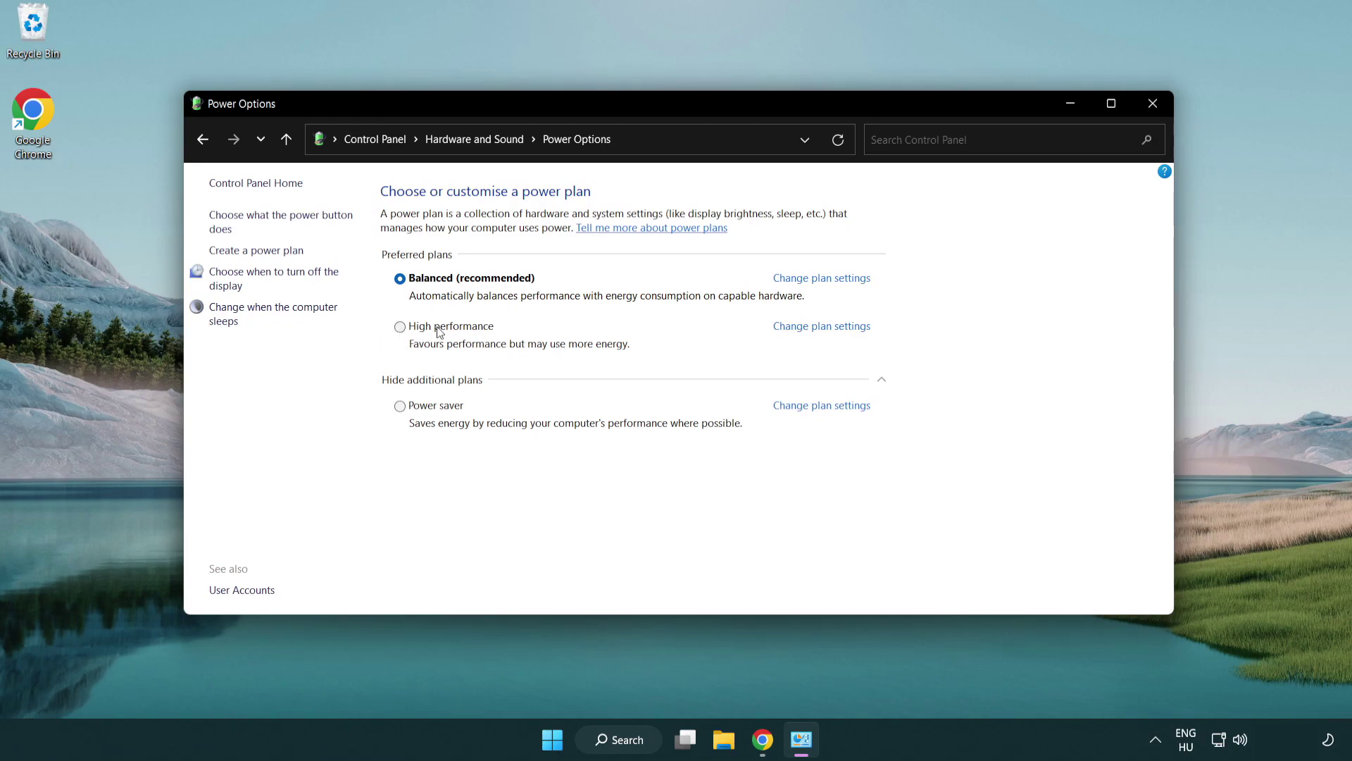
click(400, 327)
Close Power Options and launch Device Manager by searching 'device manager'
click(1152, 104)
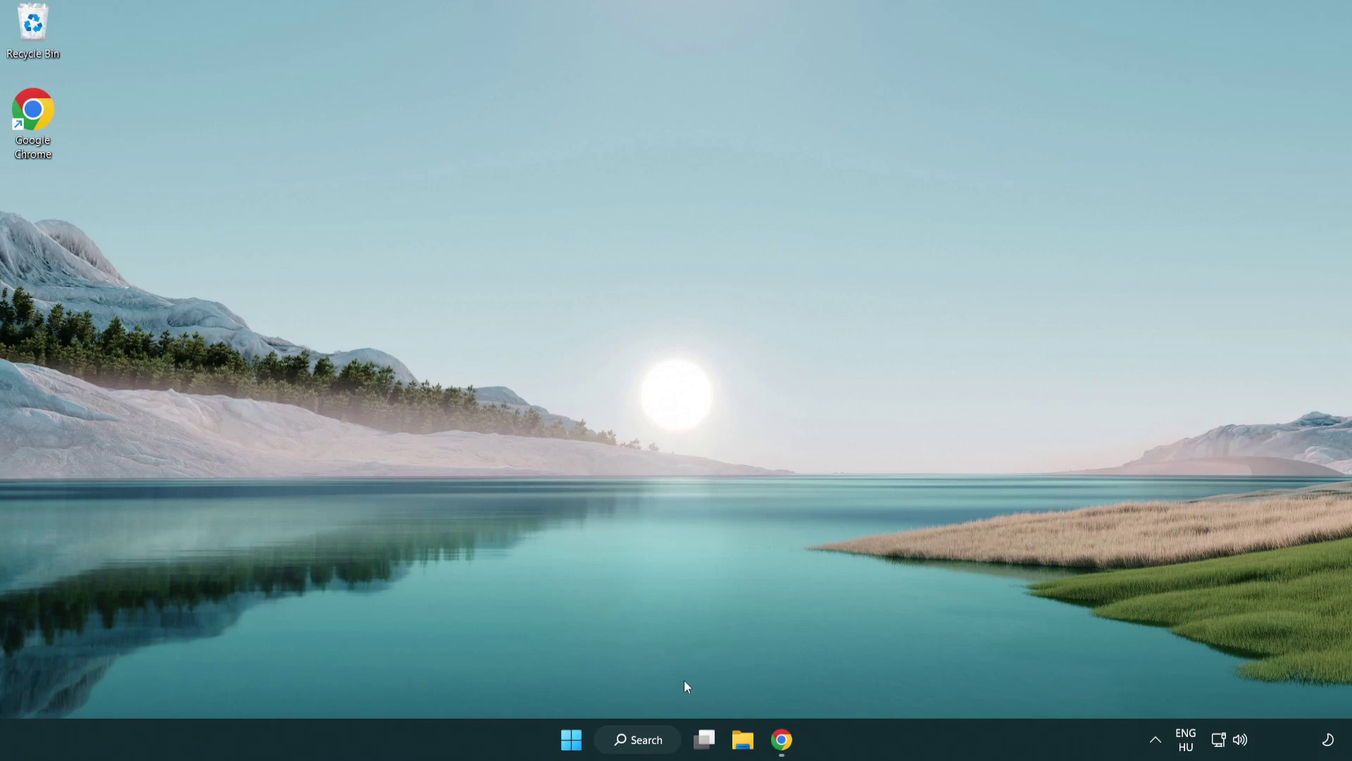
click(655, 740)
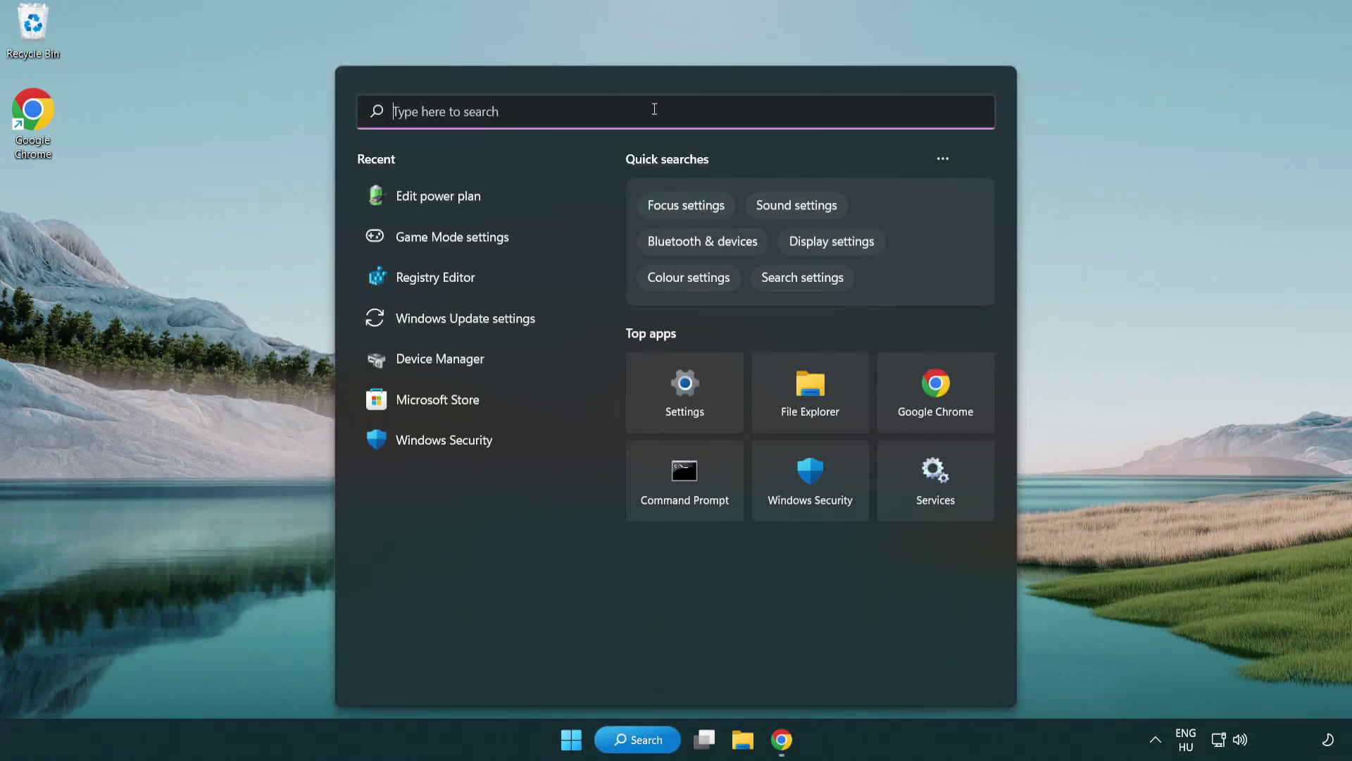
text(device manager)
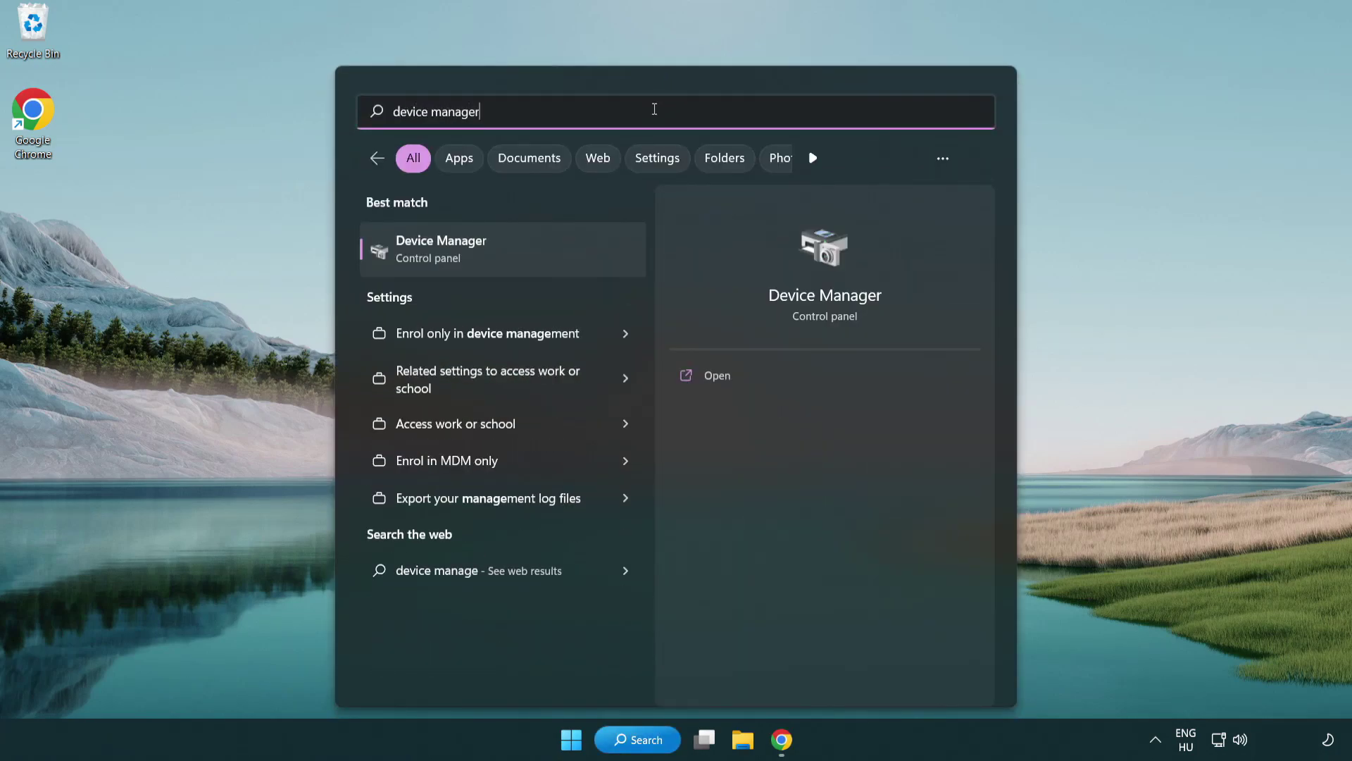
click(517, 252)
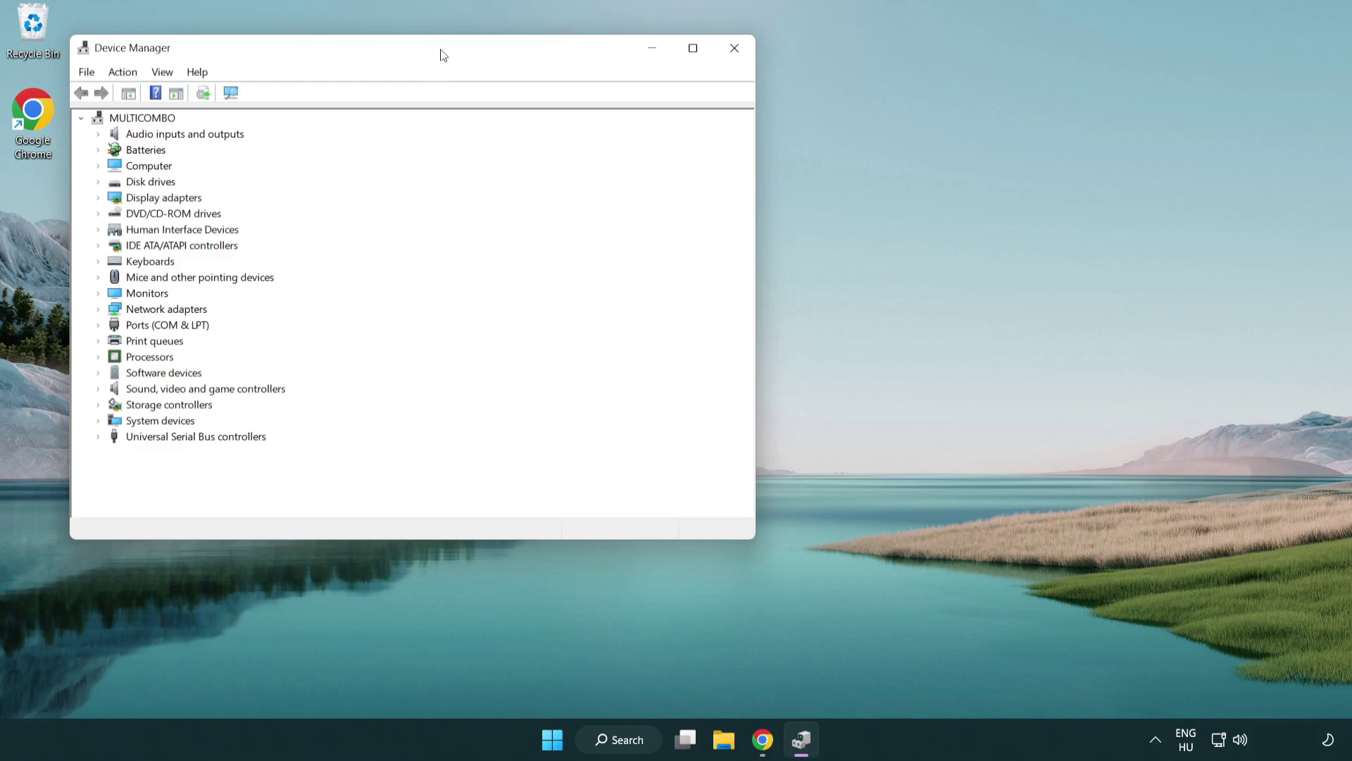
Center the Device Manager window, expand Display adapters and select VMware SVGA 3D
drag(444, 55, 694, 126)
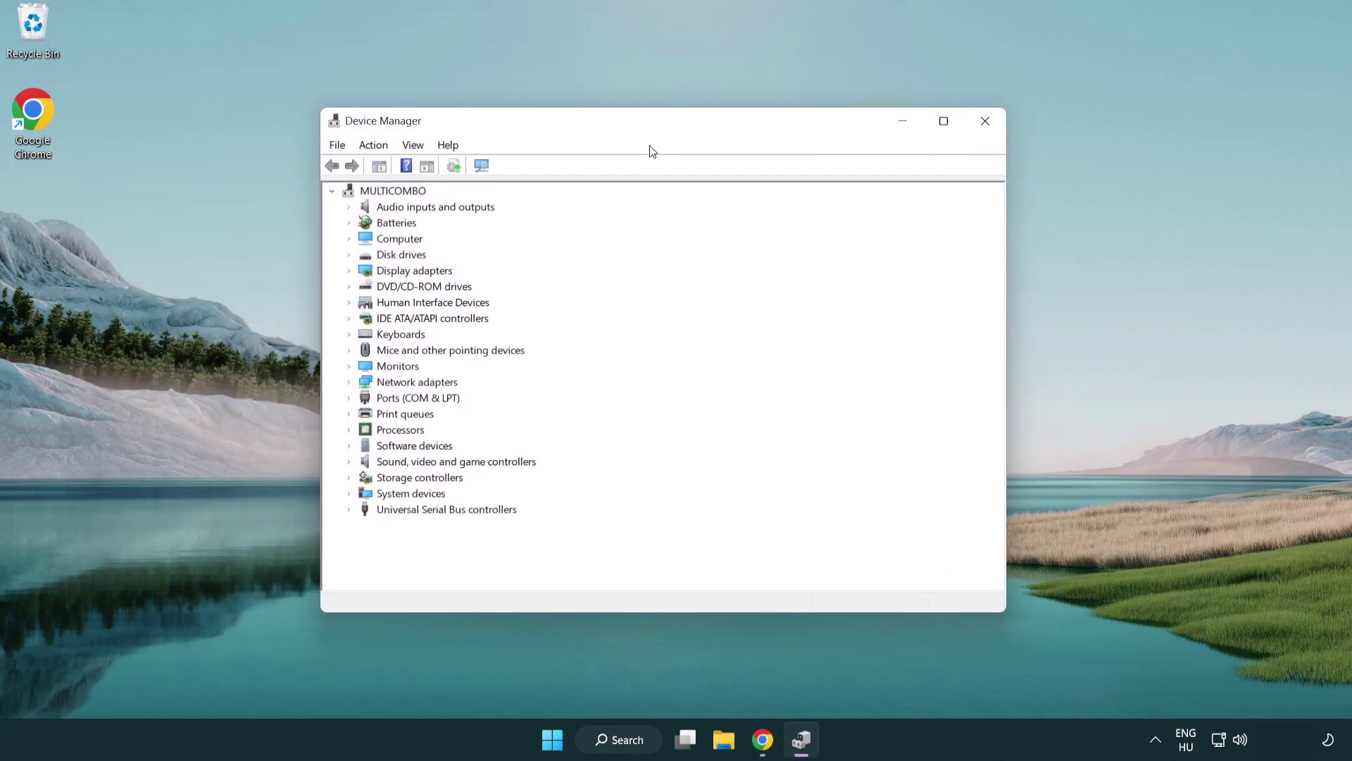
click(365, 271)
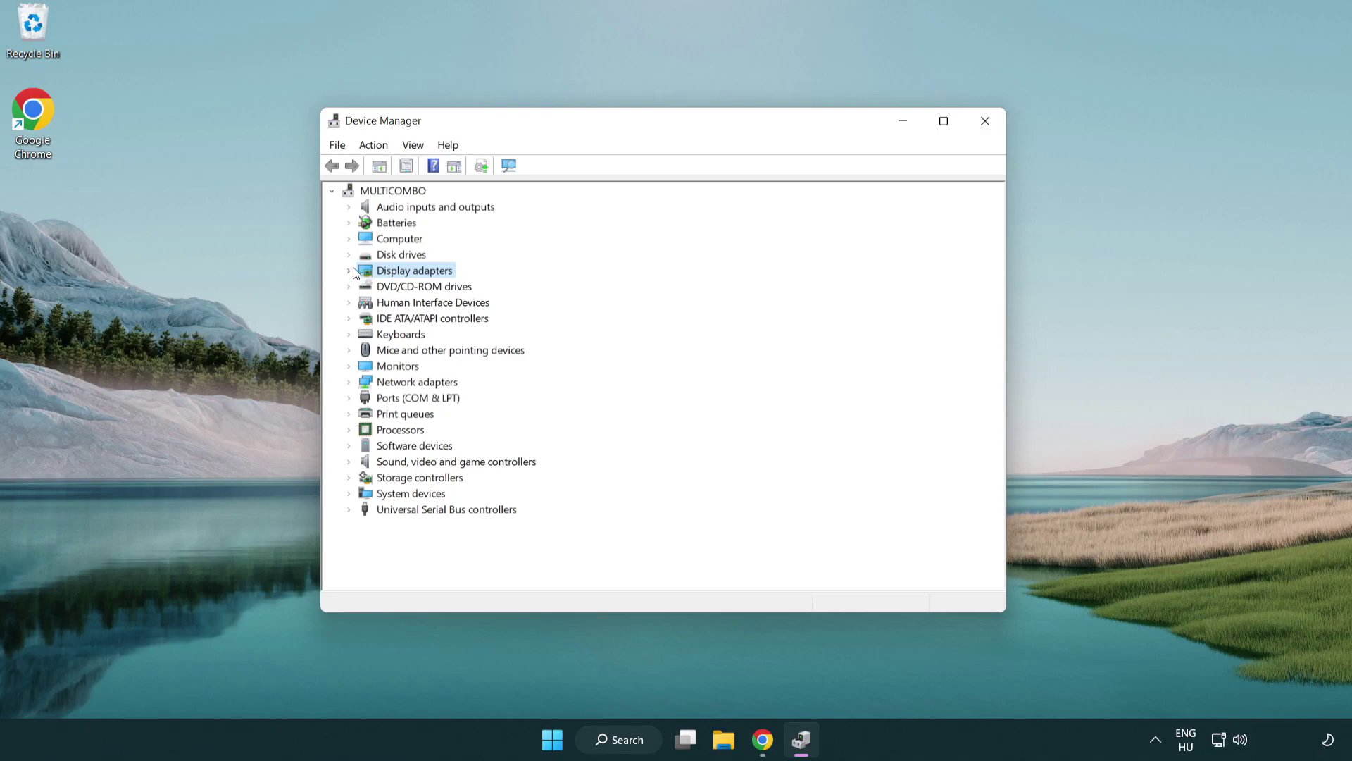
click(349, 271)
click(382, 287)
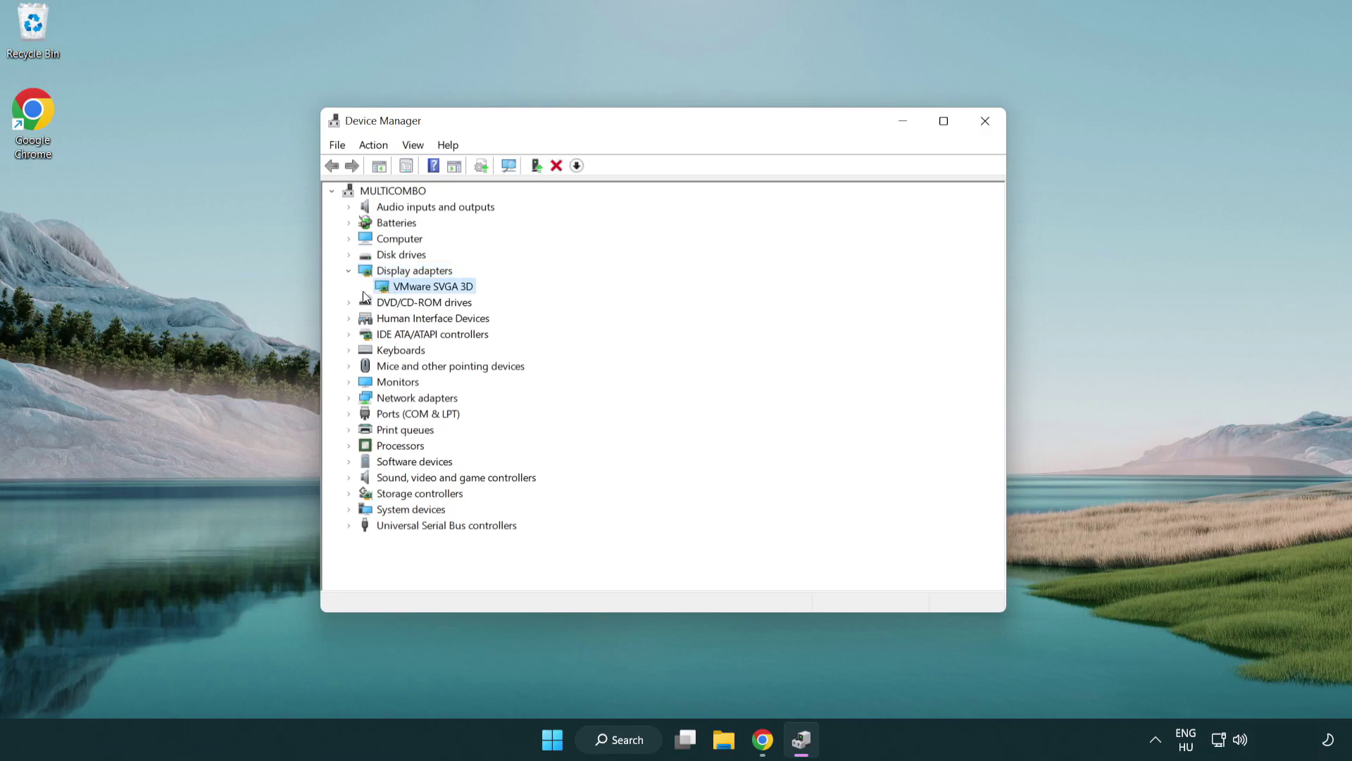
Run an automatic driver search for VMware SVGA 3D and dismiss the 'best drivers installed' result
right_click(426, 289)
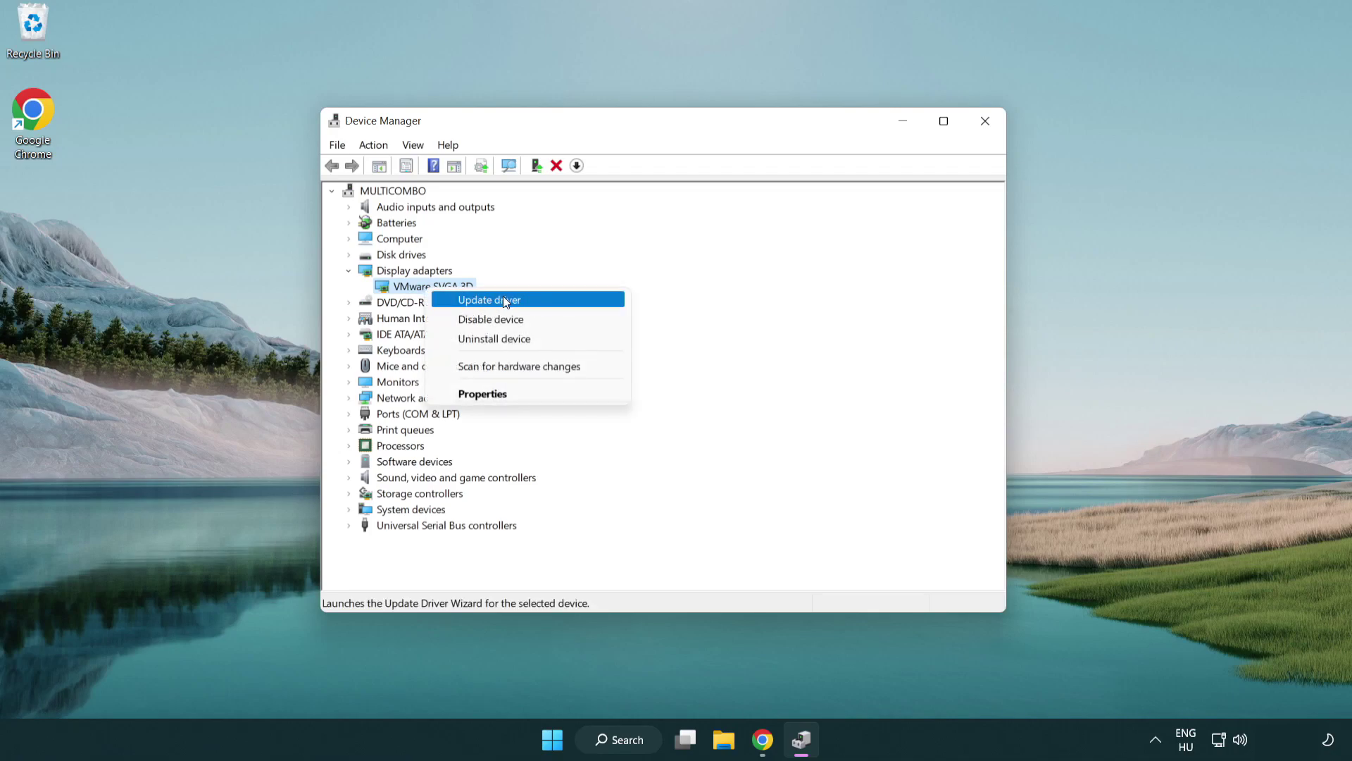
click(540, 301)
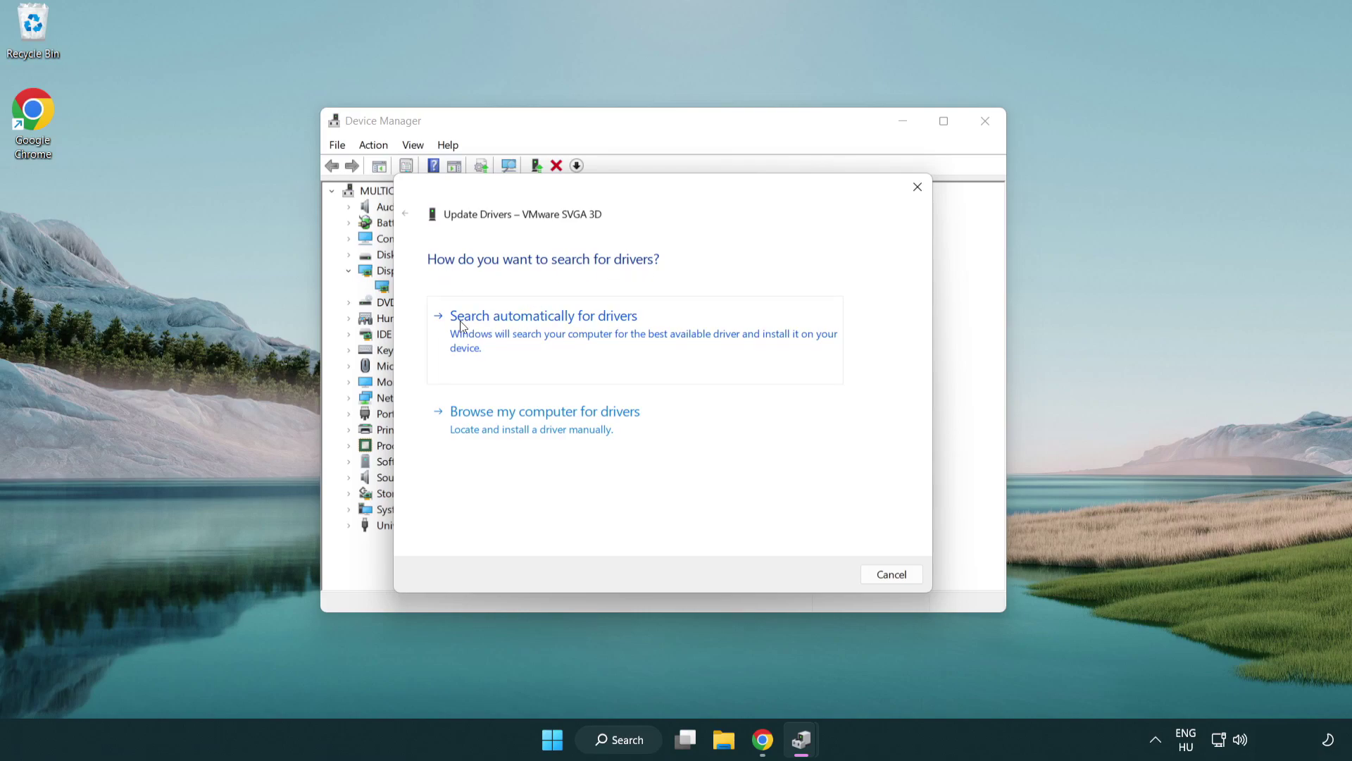
click(555, 331)
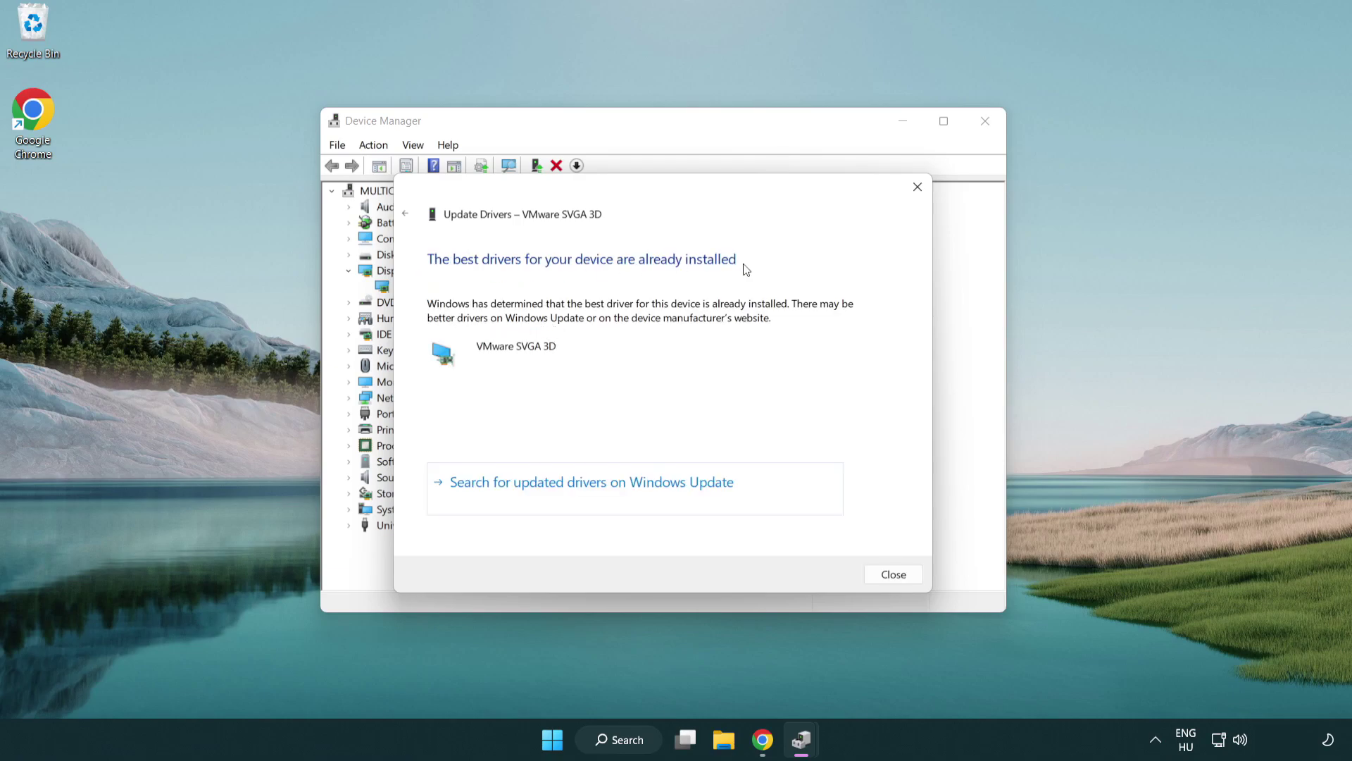
click(888, 574)
Close Device Manager, open Game Mode settings via 'game mode' search, then view Xbox Game Bar settings
click(984, 123)
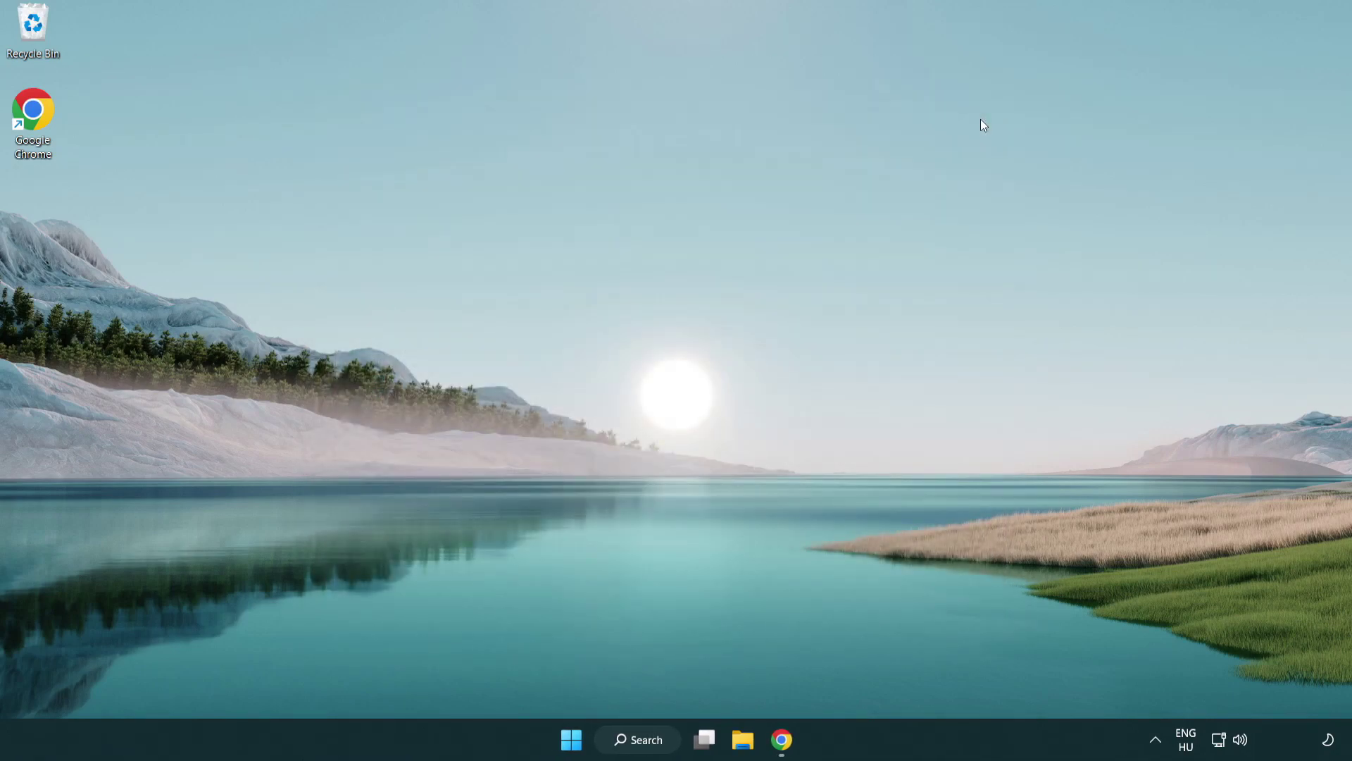
click(646, 747)
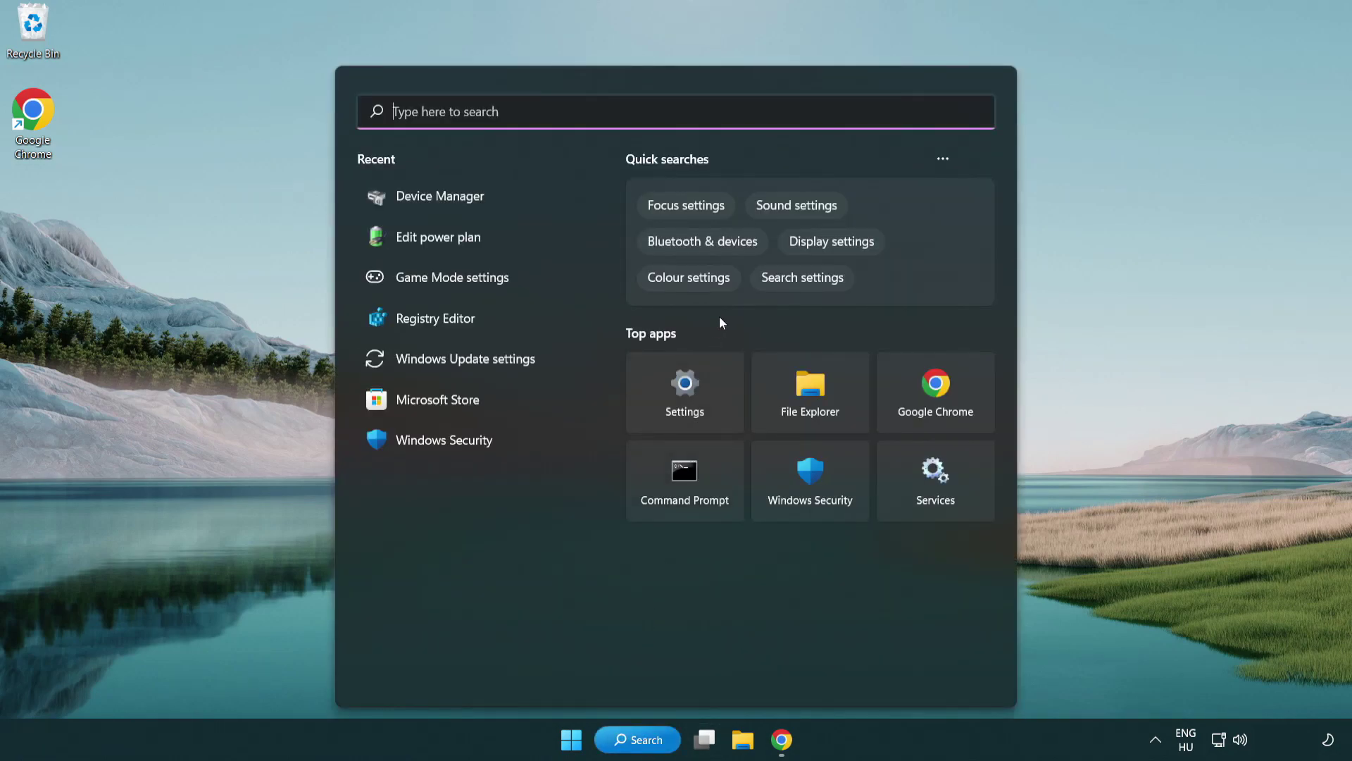
text(gam)
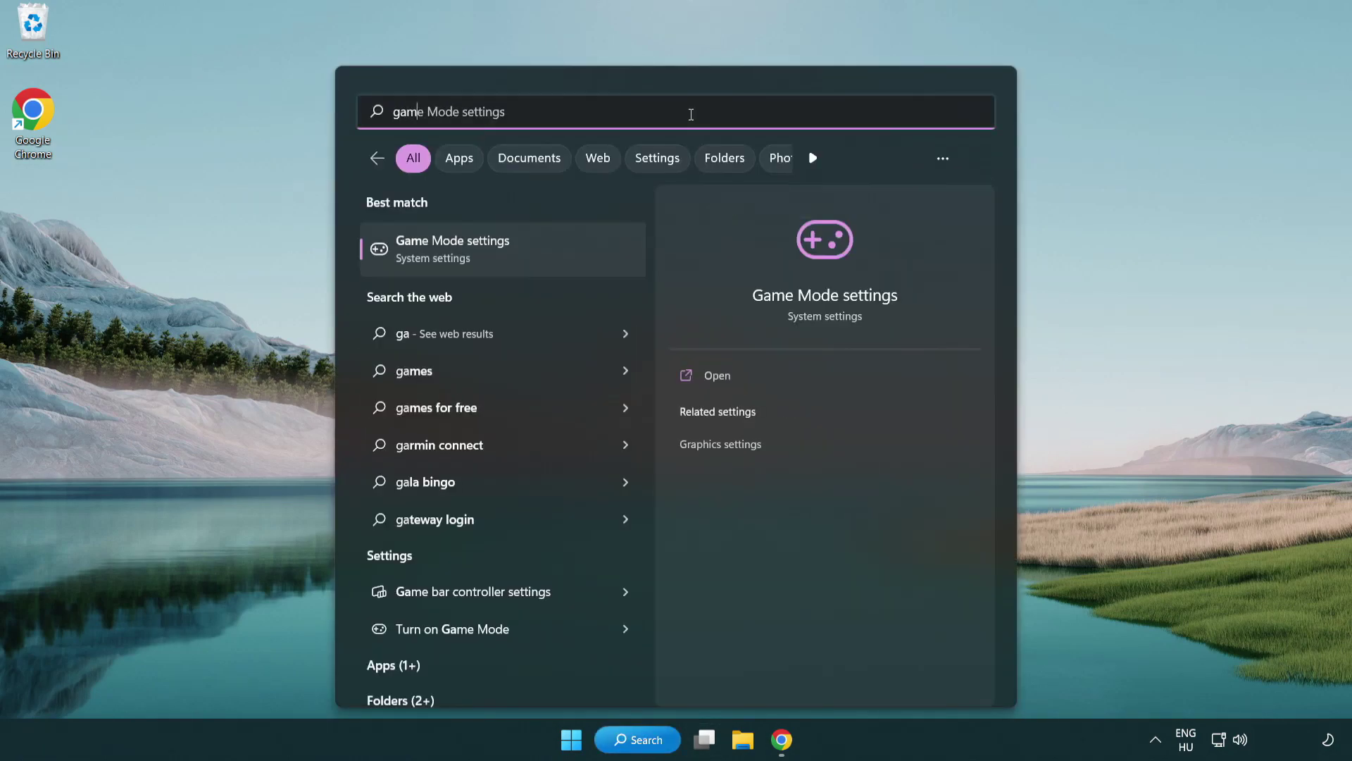
text(e mode)
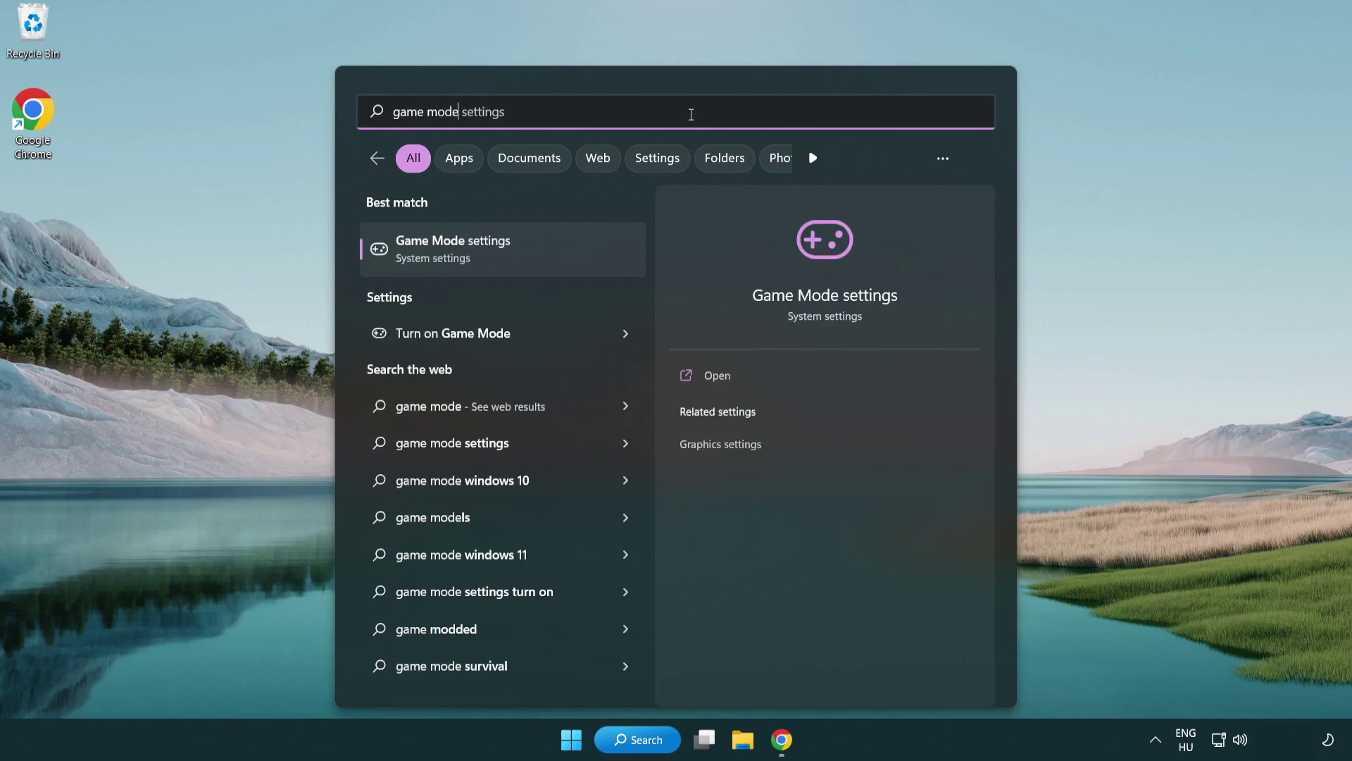
click(507, 252)
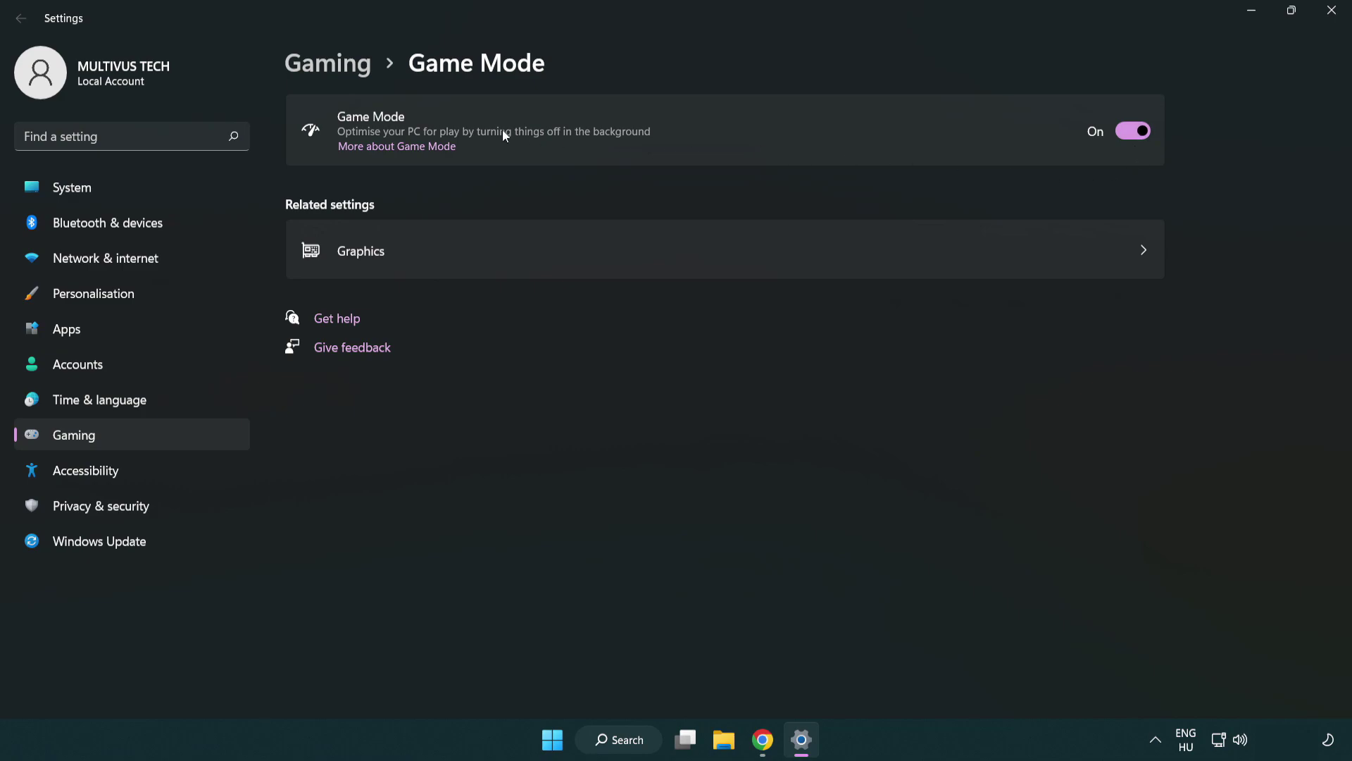
click(351, 70)
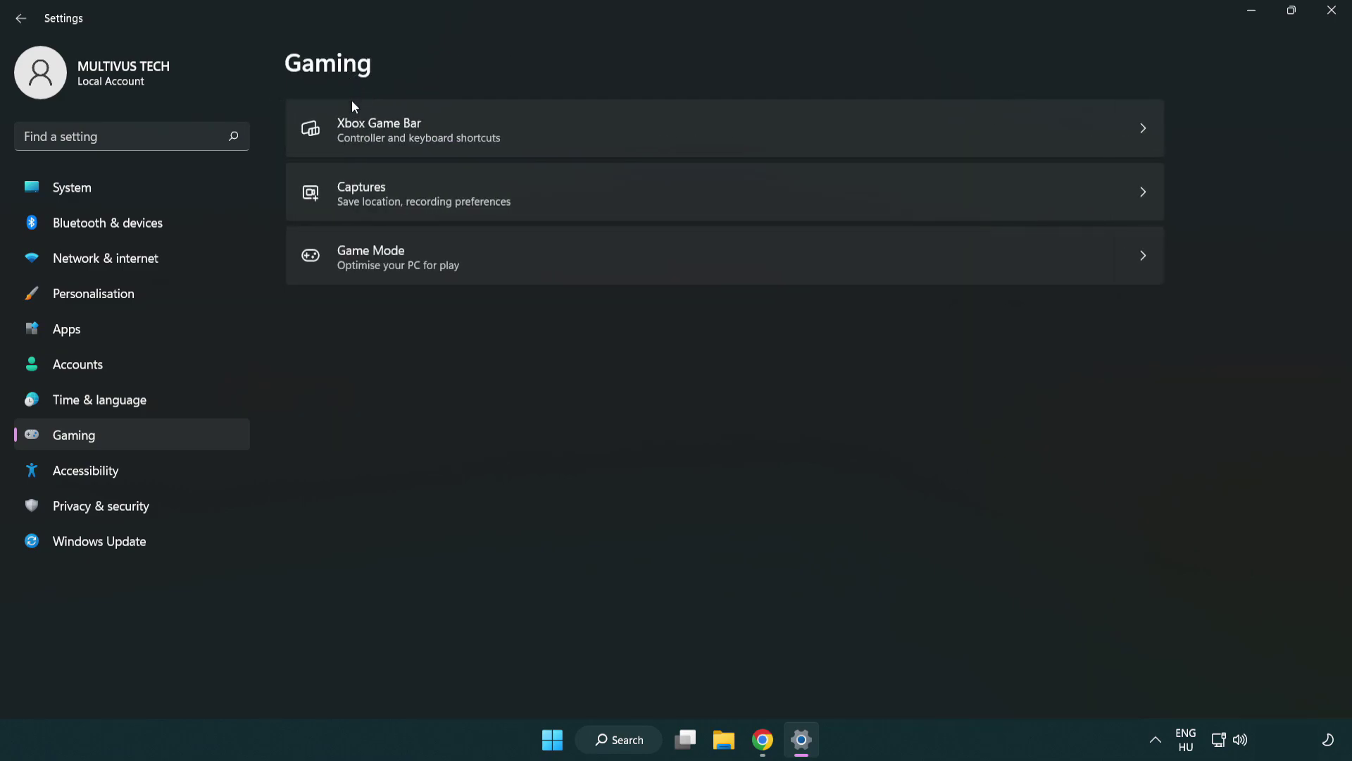
click(597, 127)
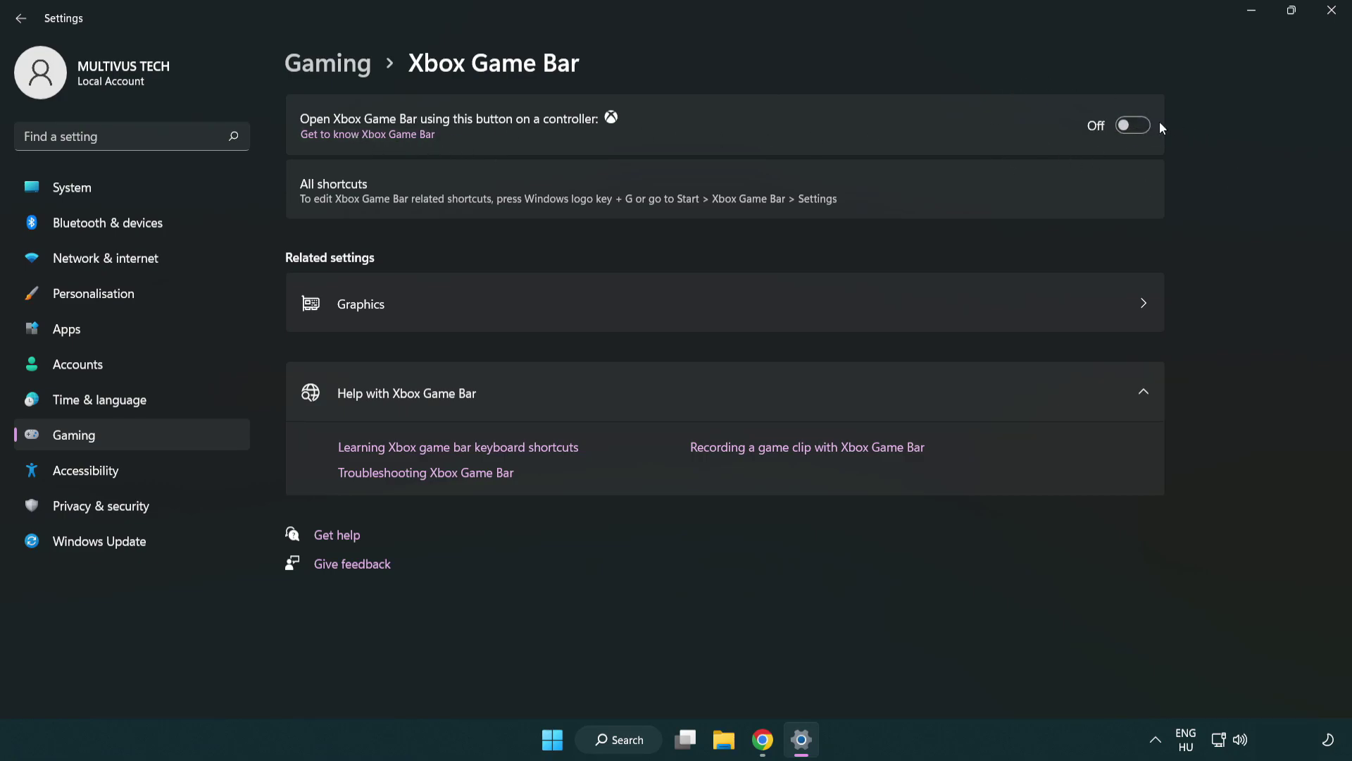
Close Settings, launch Task Manager from the Start quick menu and end Google Chrome (8)
click(1333, 19)
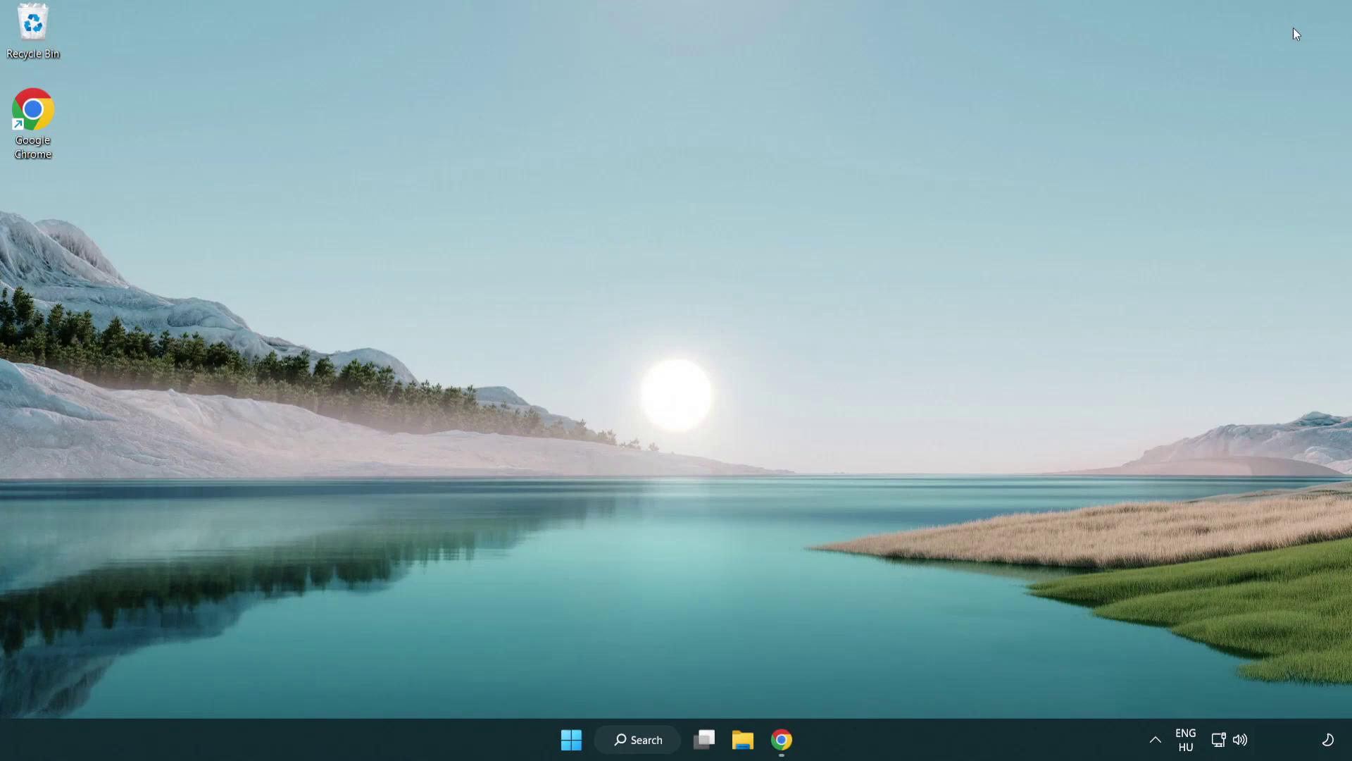
right_click(573, 741)
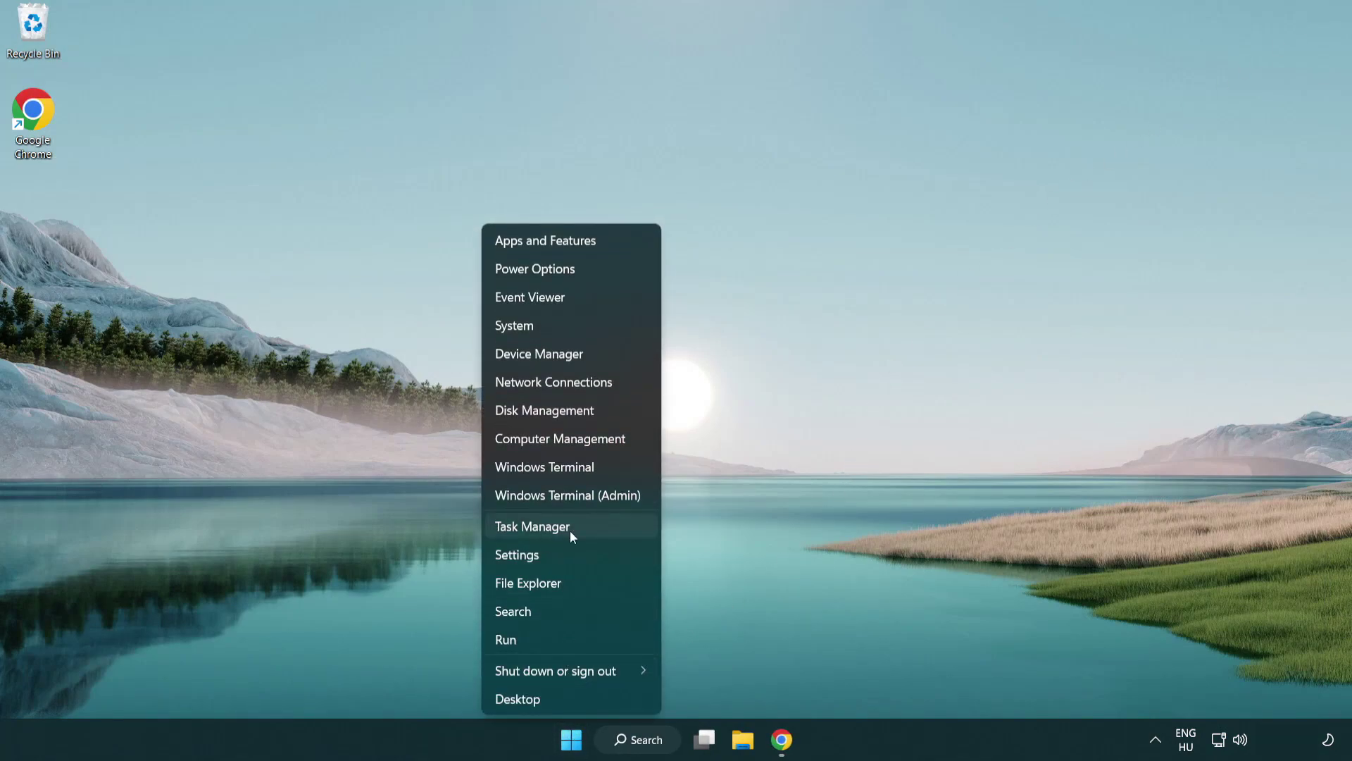
click(596, 530)
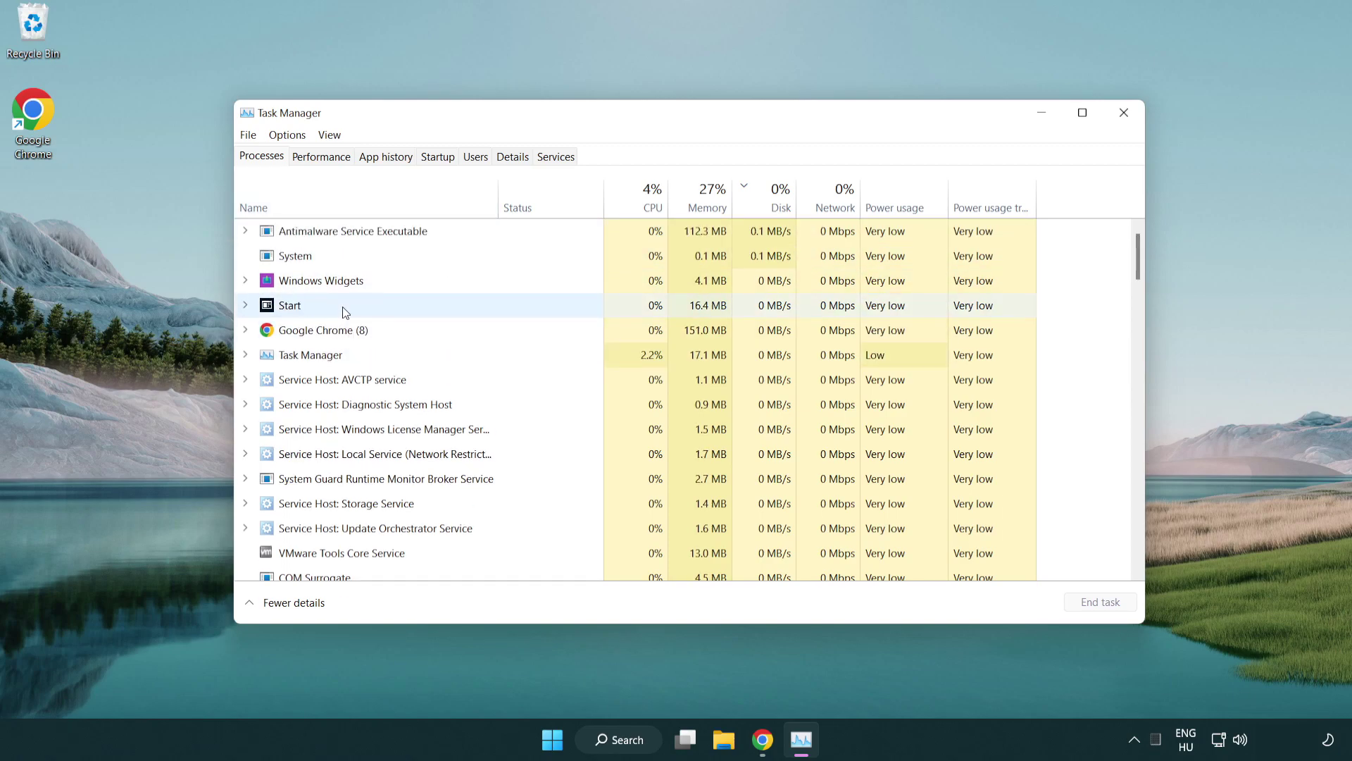
click(345, 332)
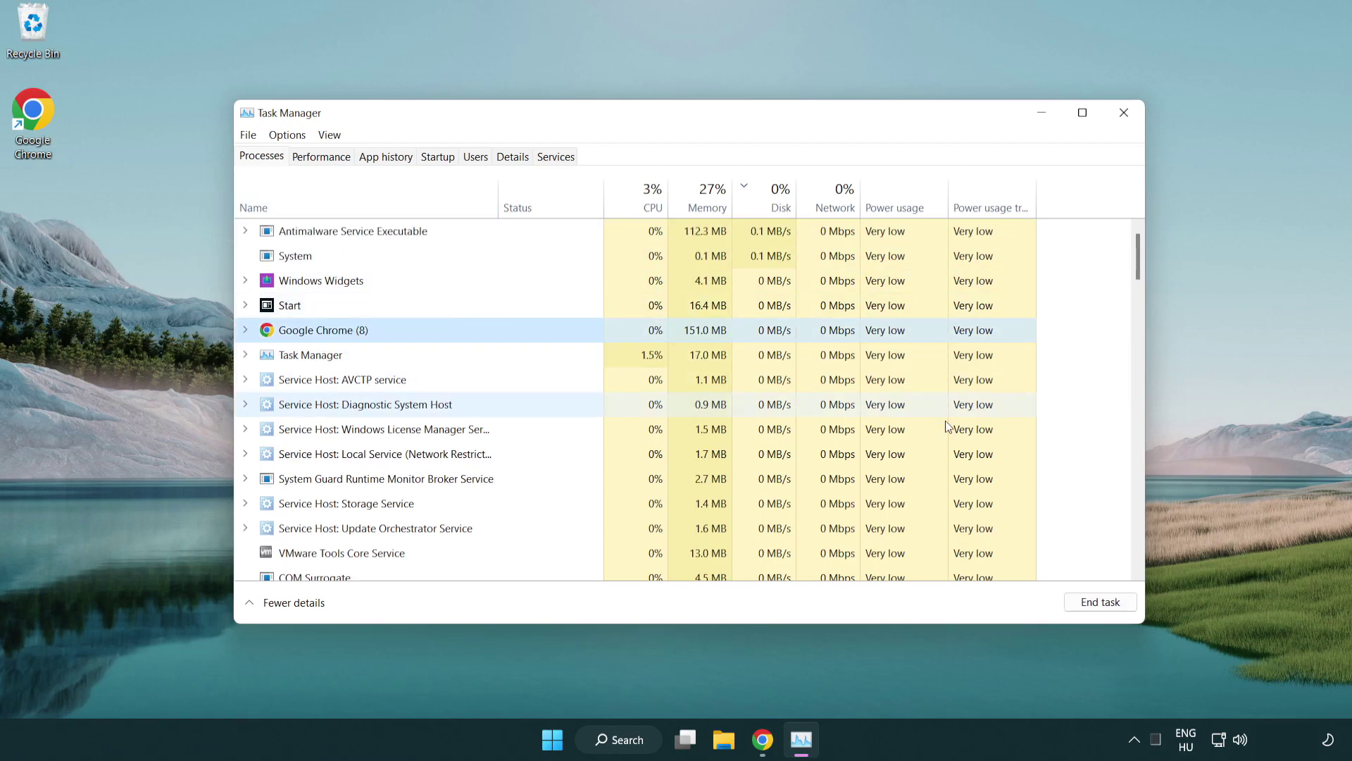
click(1108, 609)
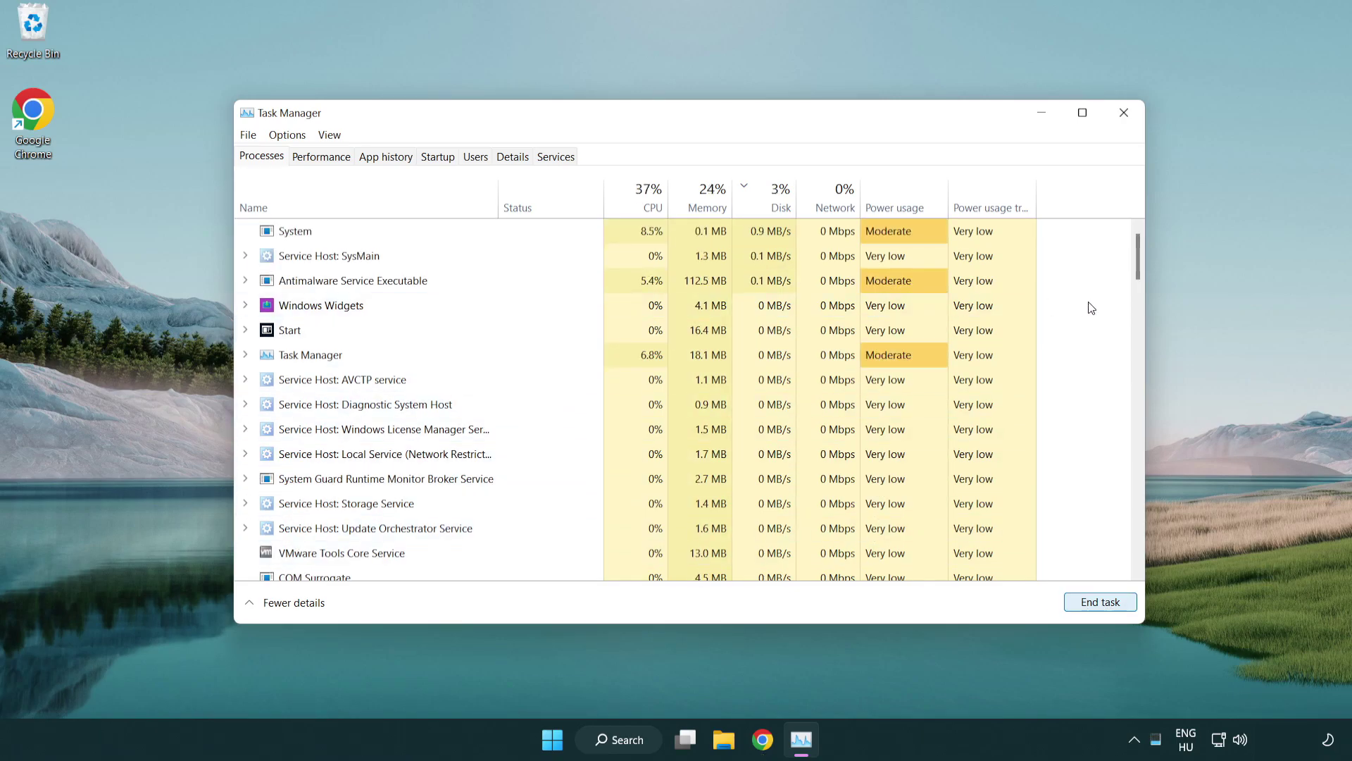
drag(1138, 272, 1130, 242)
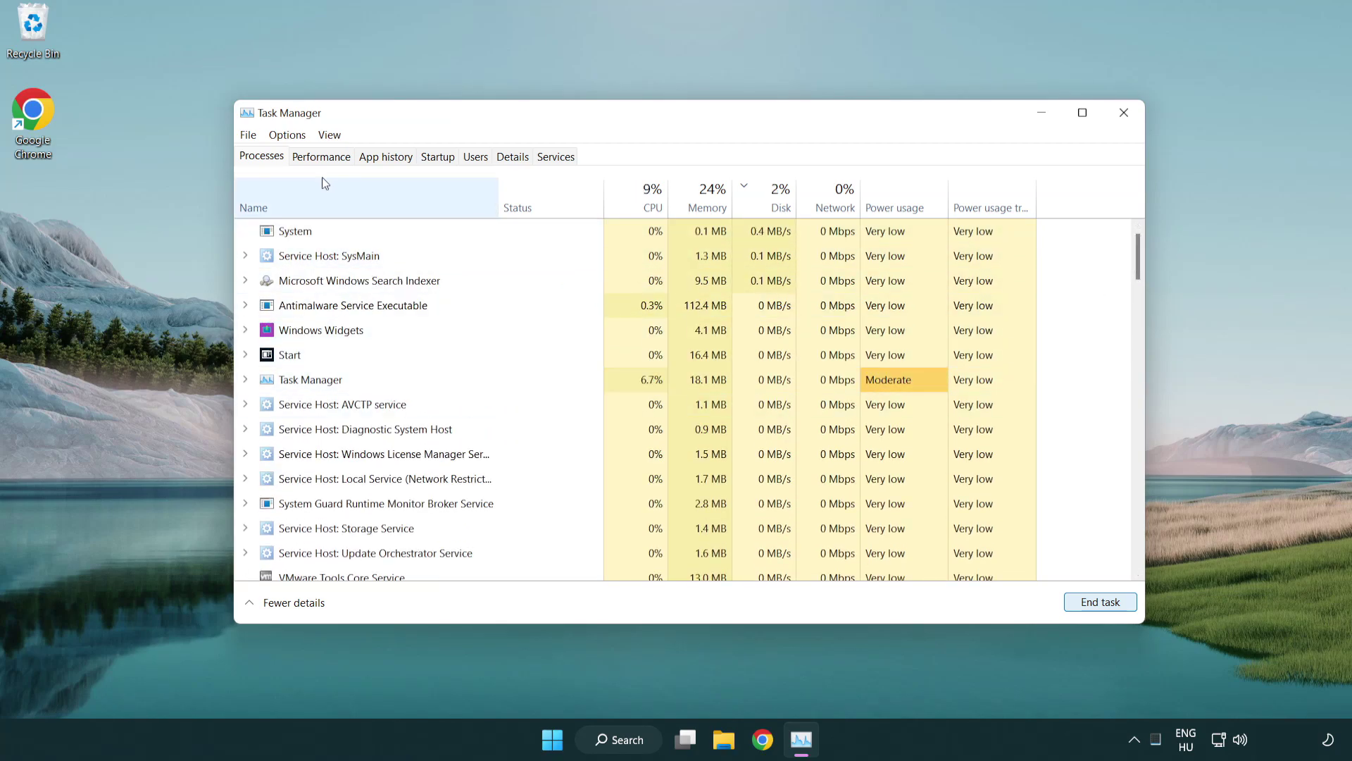
Disable Cortana, Phone Link and Terminal on the Startup tab, then close Task Manager
click(446, 161)
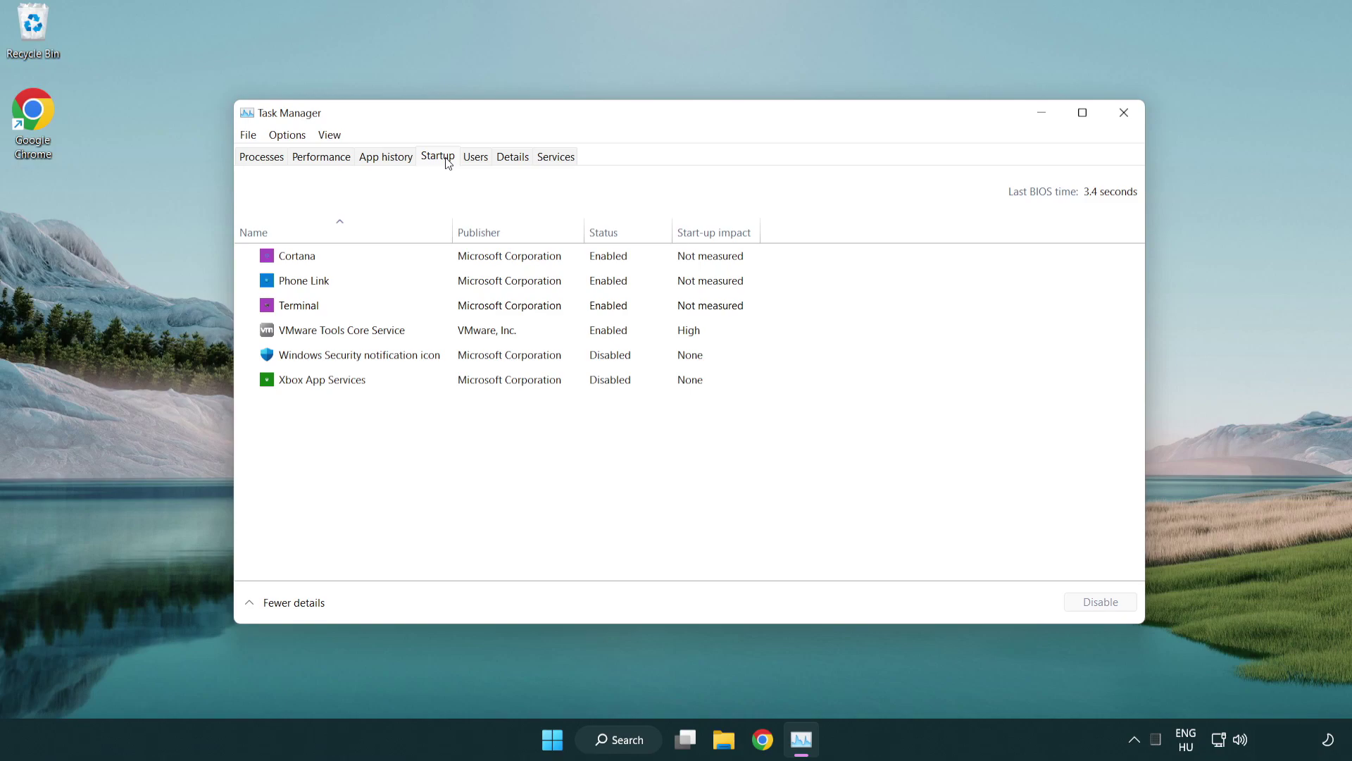
click(482, 262)
click(1104, 602)
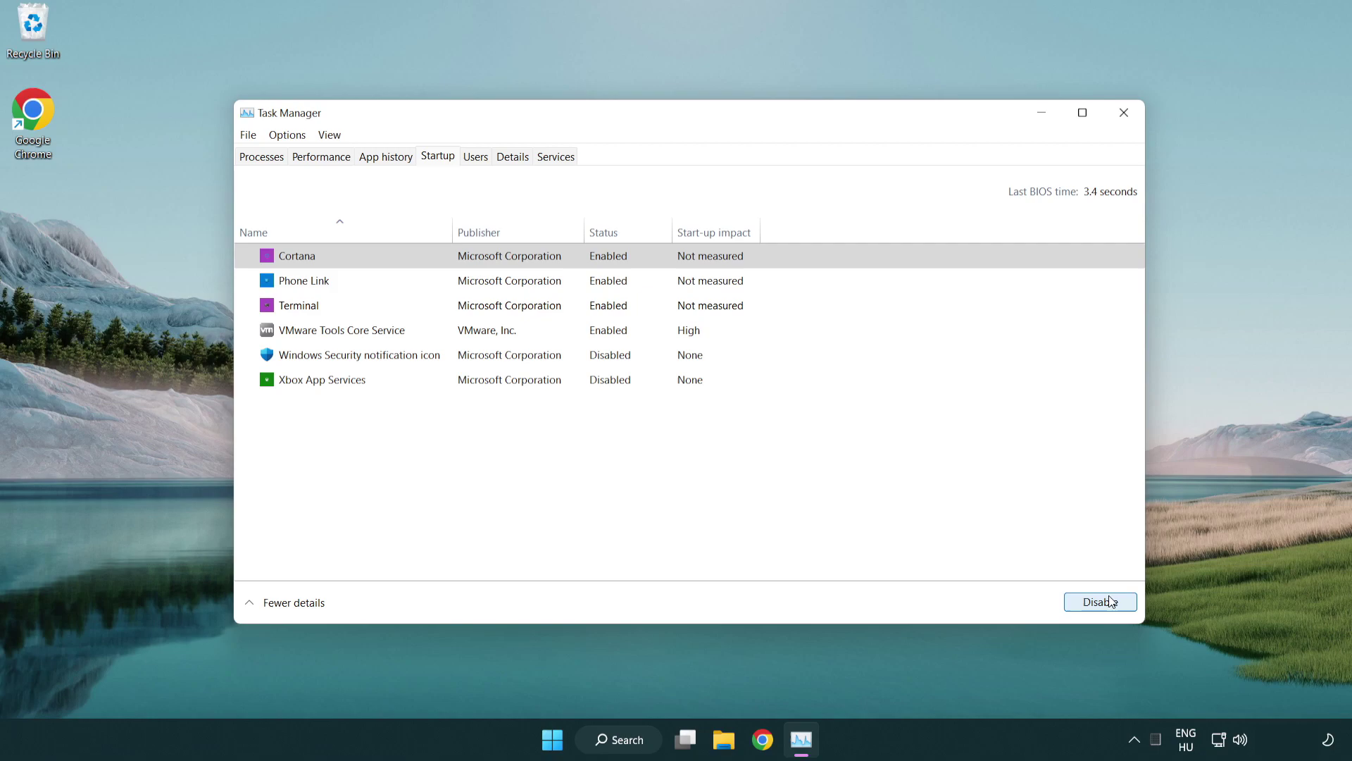
click(538, 283)
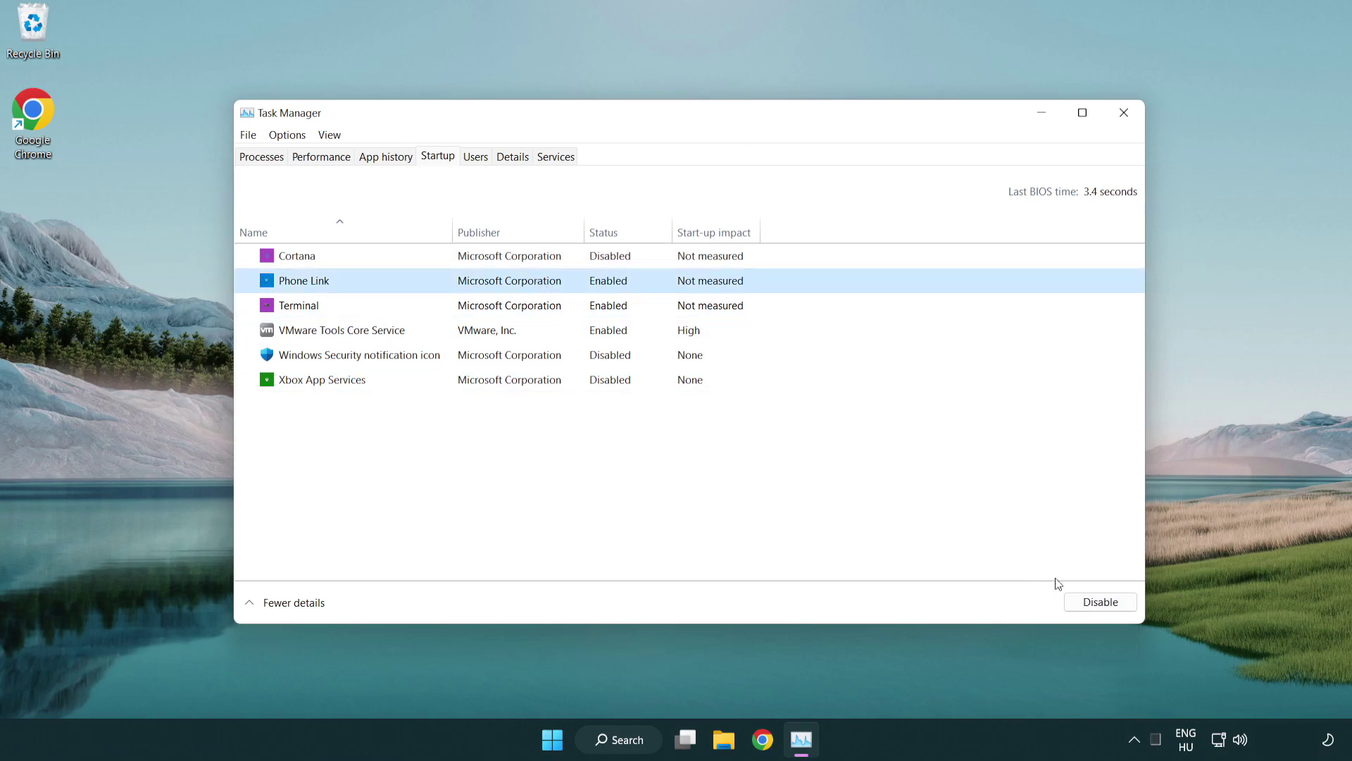
click(1098, 603)
click(462, 312)
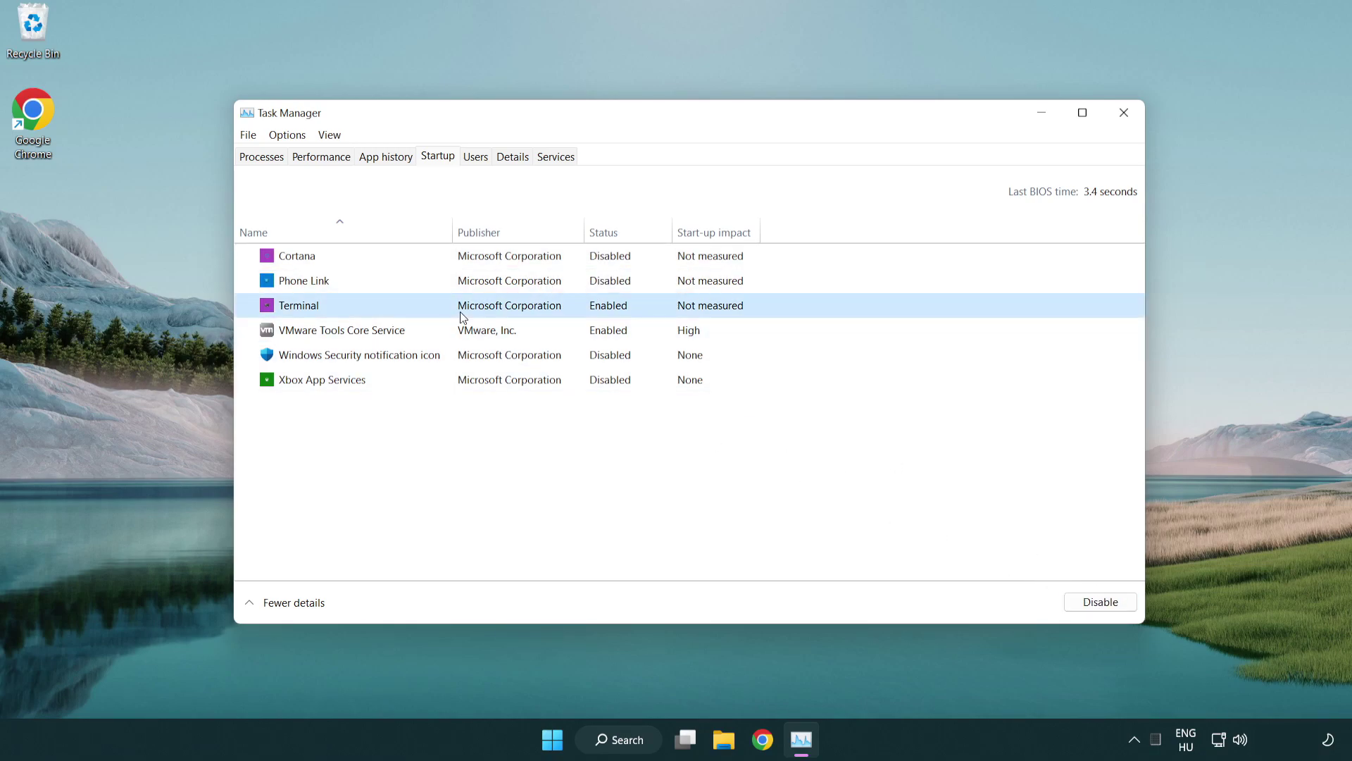
click(1127, 607)
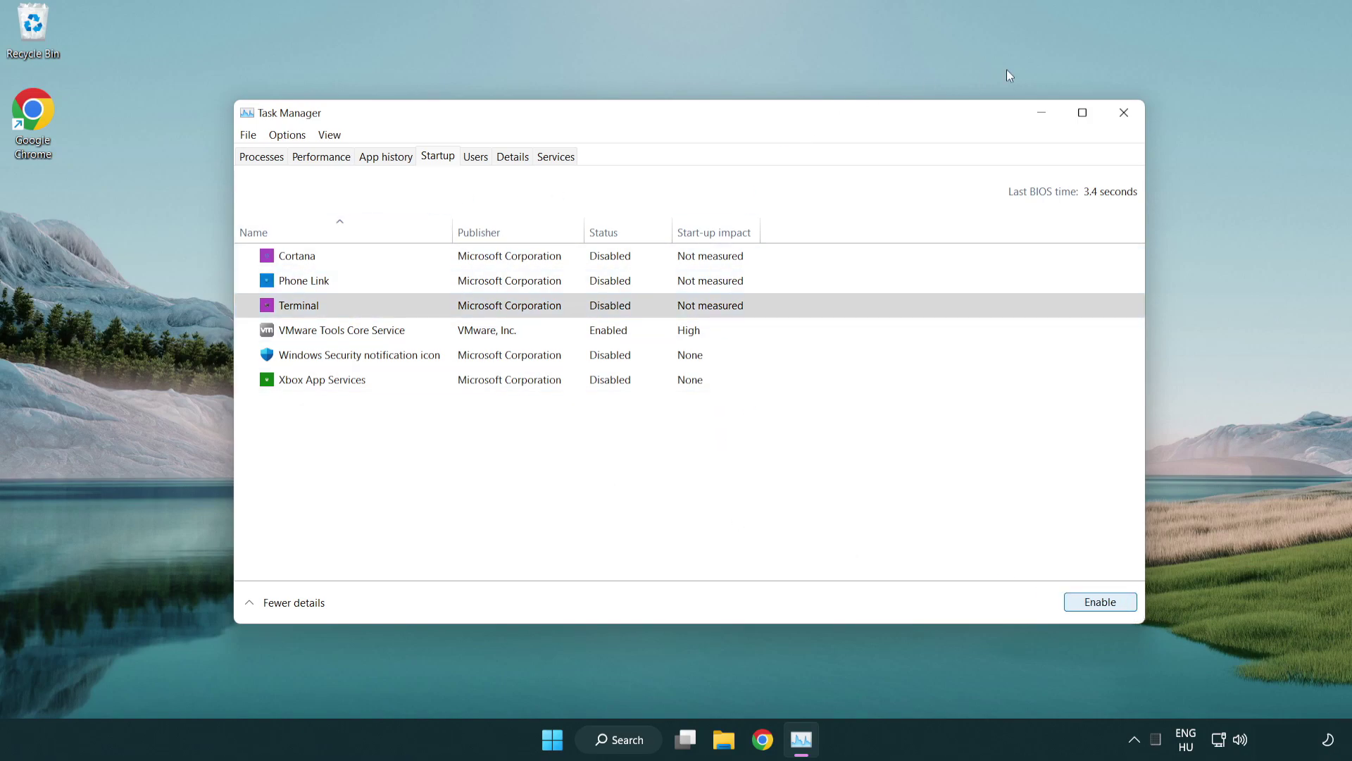
click(1125, 114)
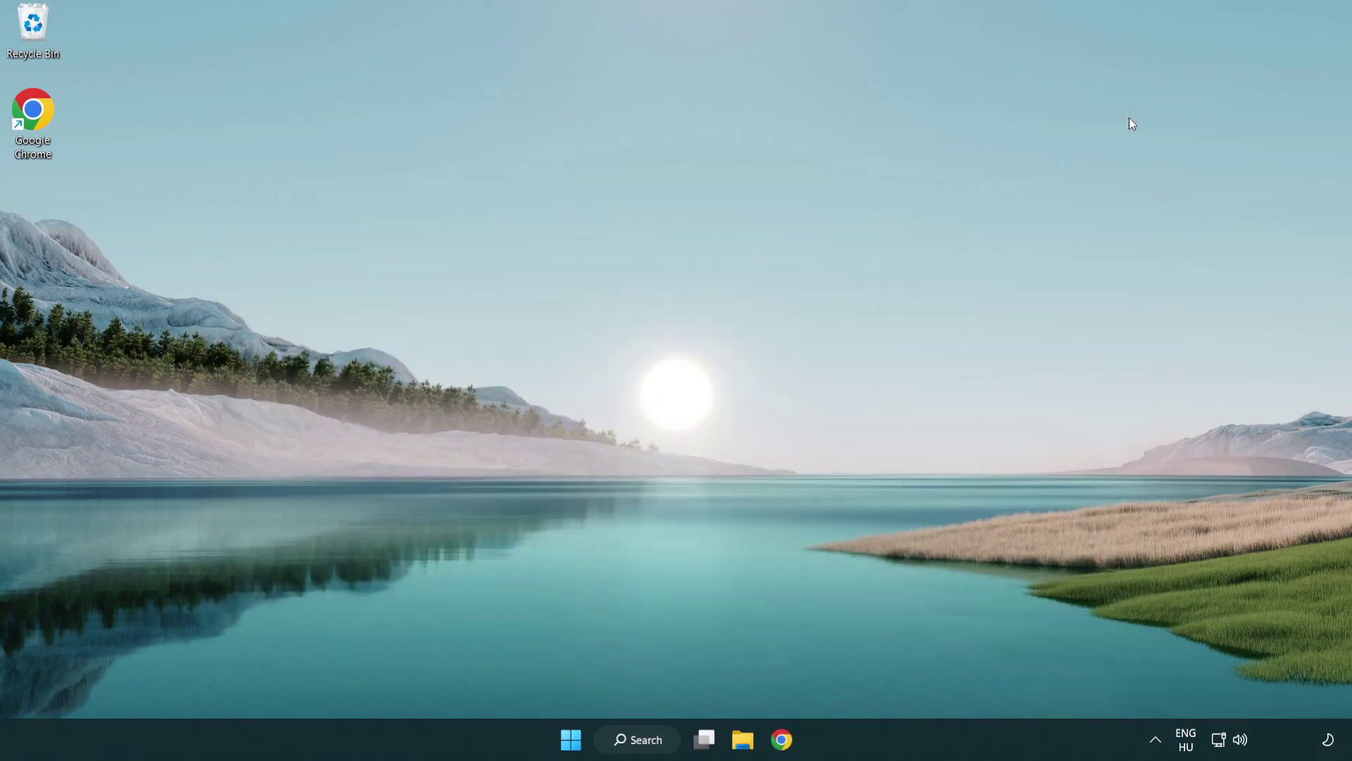
Open Windows Update via 'update' search, check for updates, and close Settings once up to date
click(637, 739)
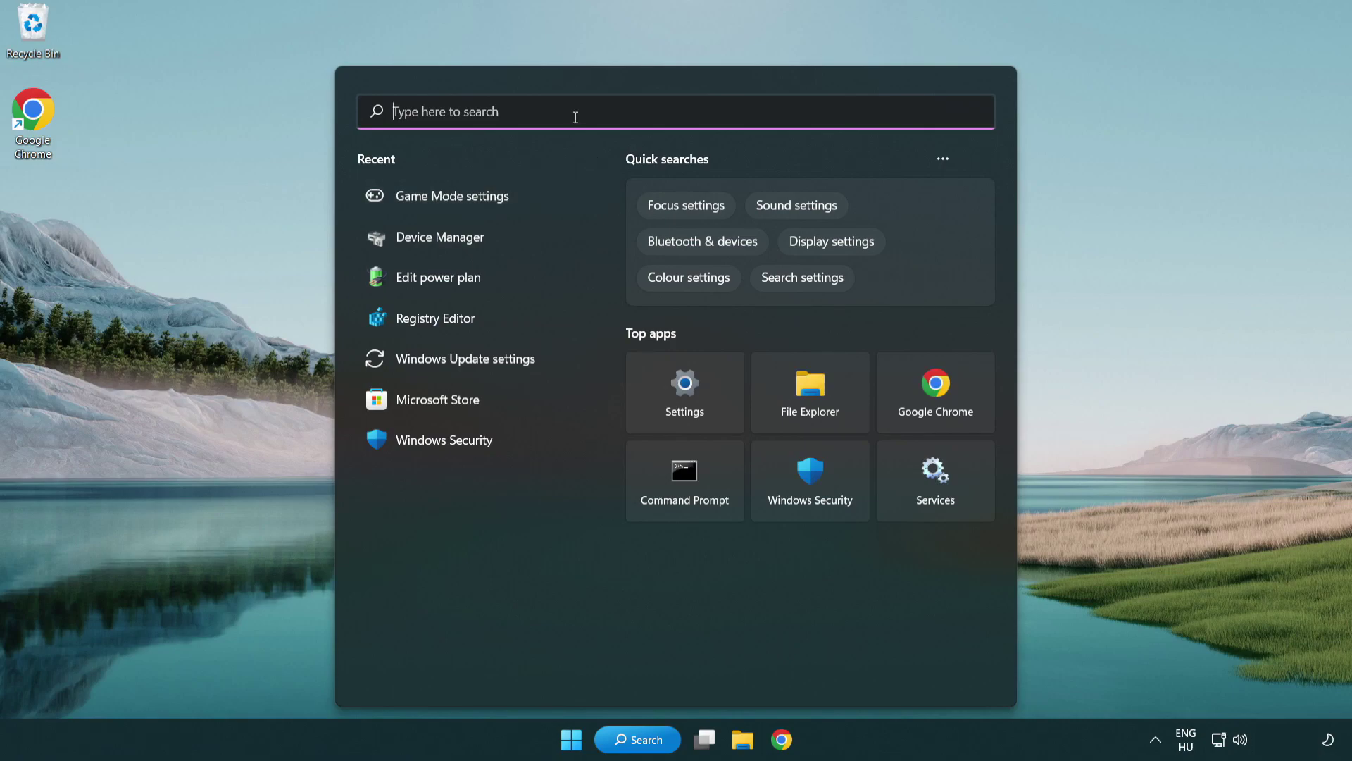
text(update)
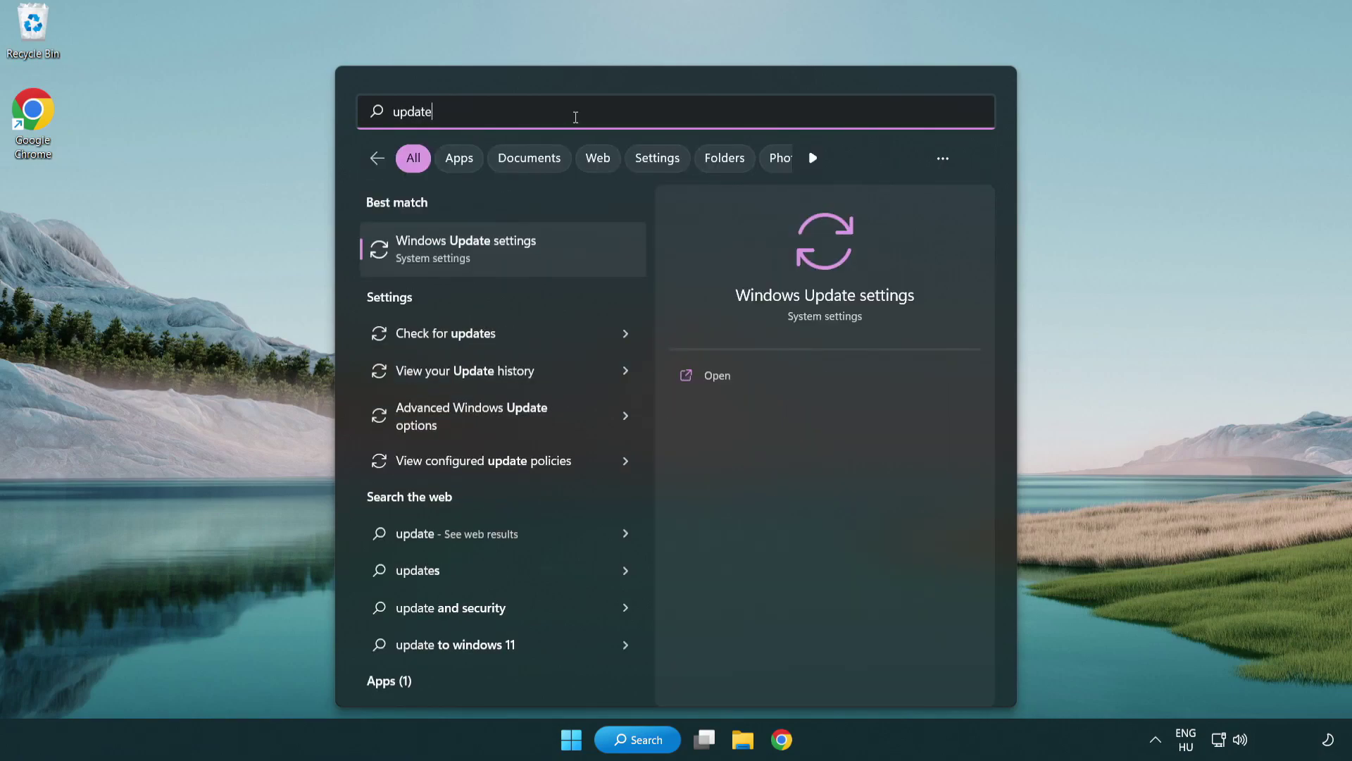
click(525, 261)
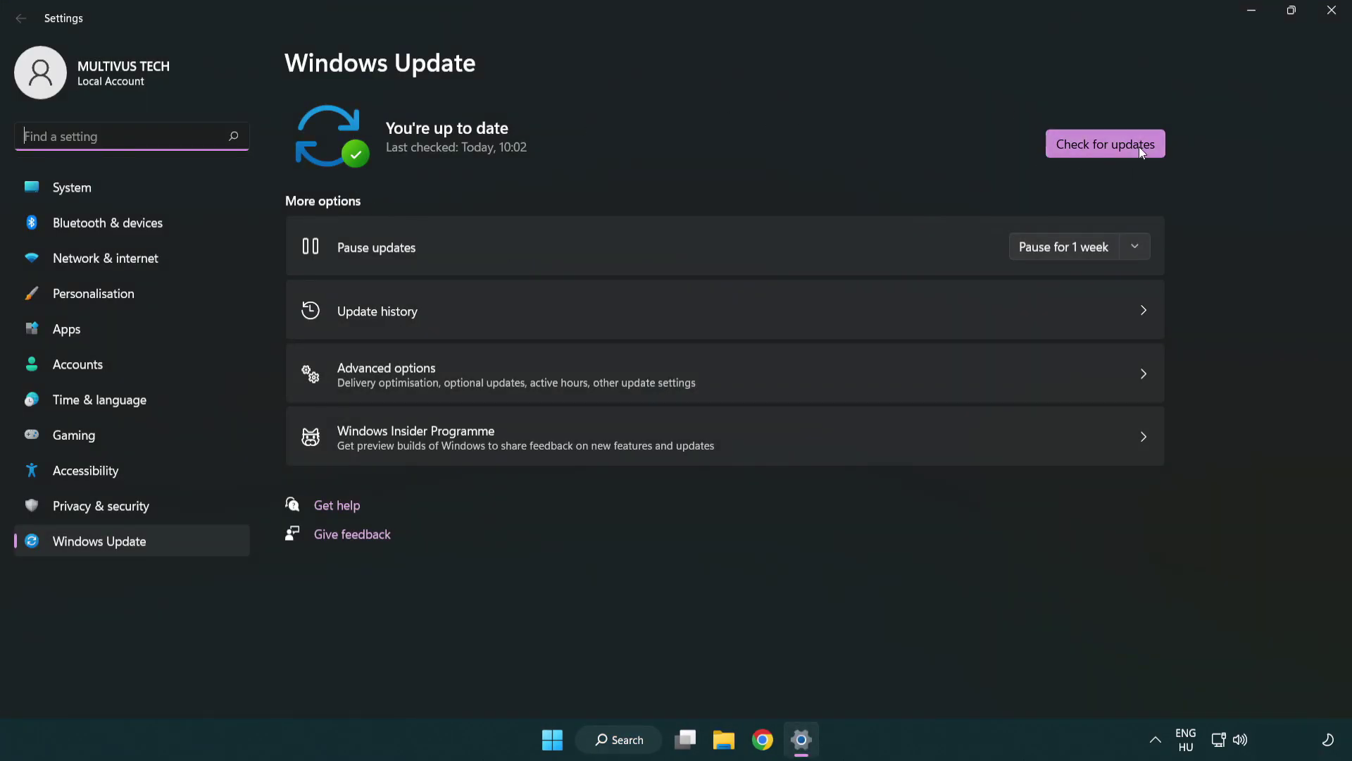
click(1114, 143)
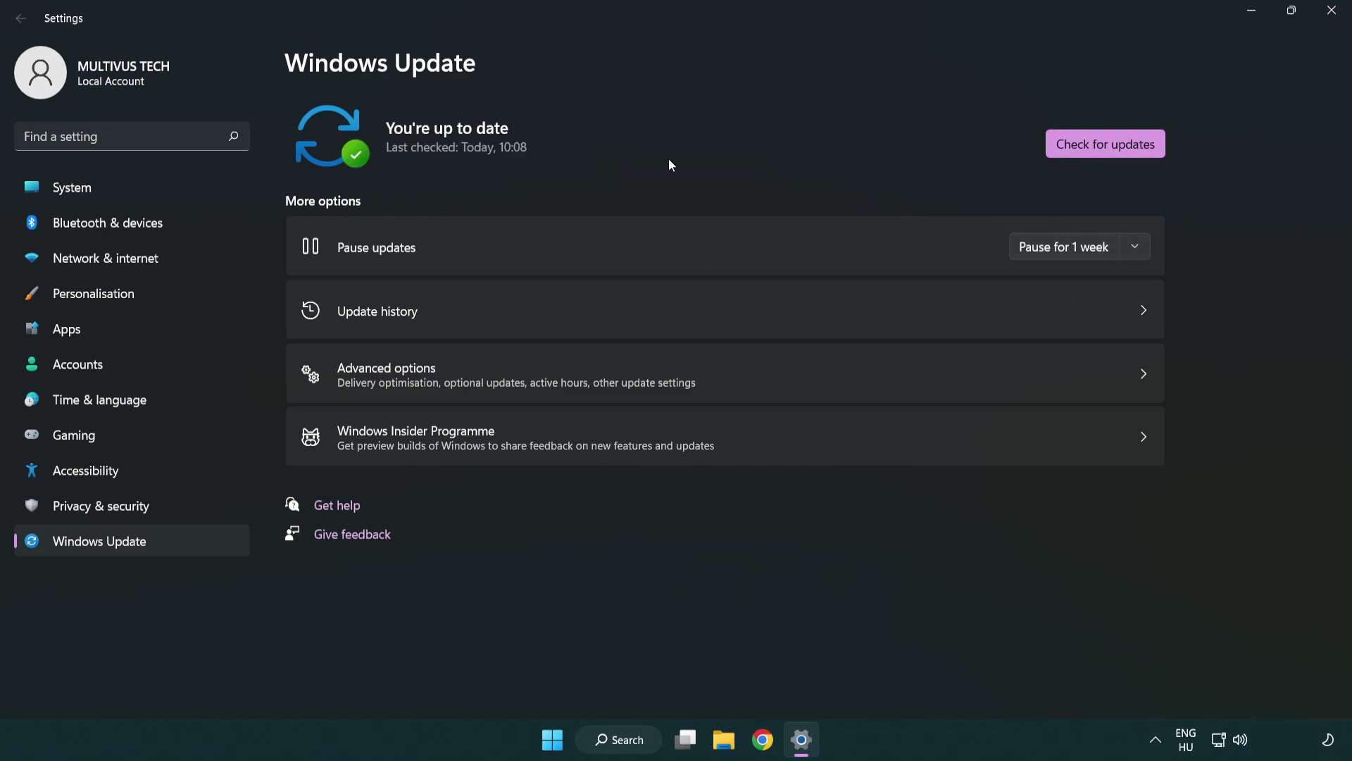
click(1335, 22)
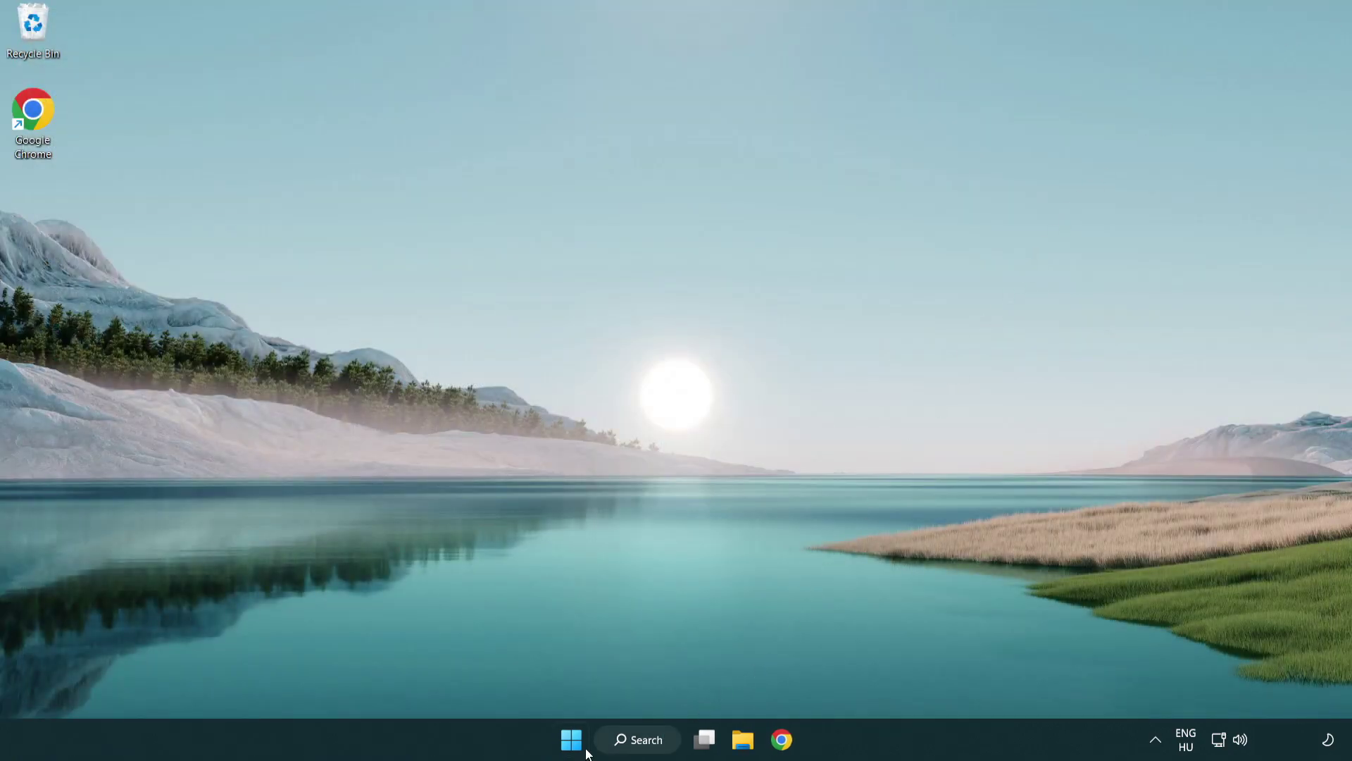
Launch Registry Editor via 'regedit' and navigate to HKEY_CURRENT_USER\System\GameConfigStore
click(637, 741)
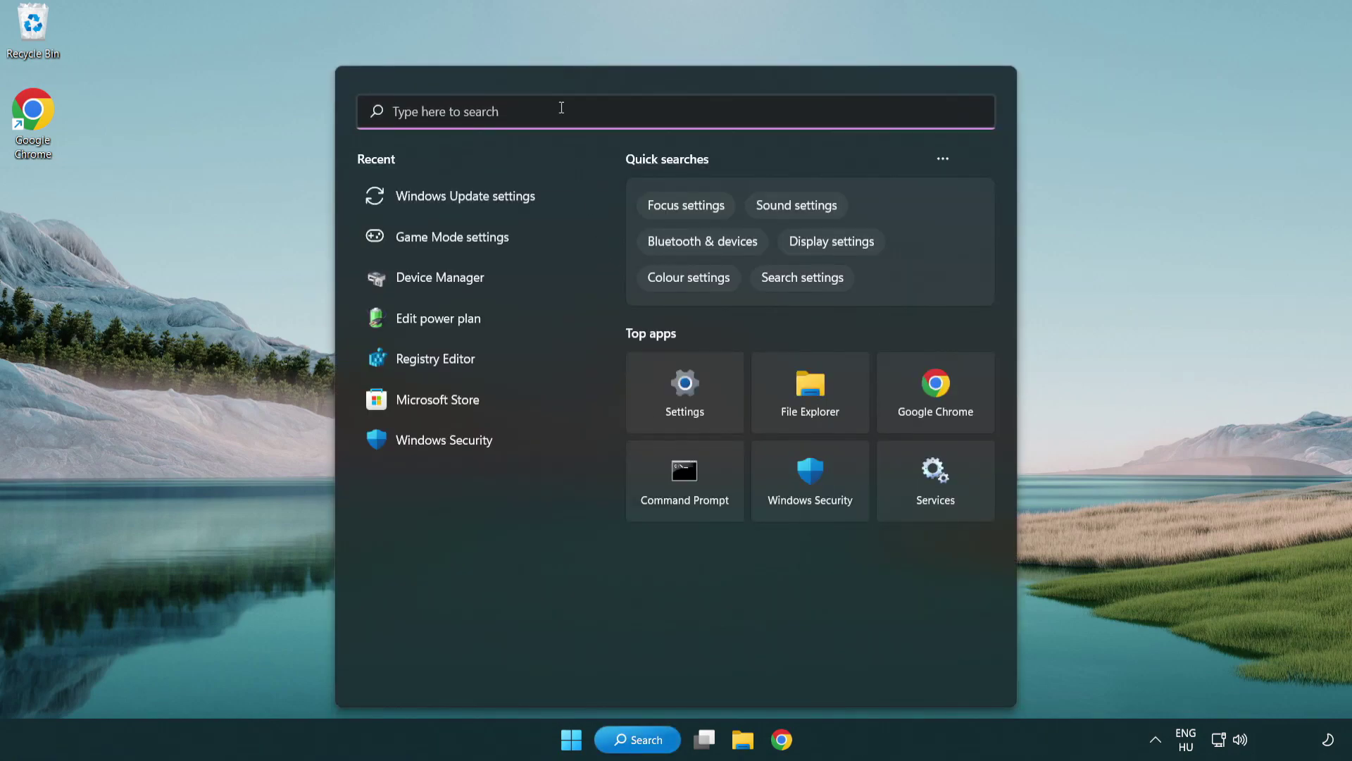
text(regedit)
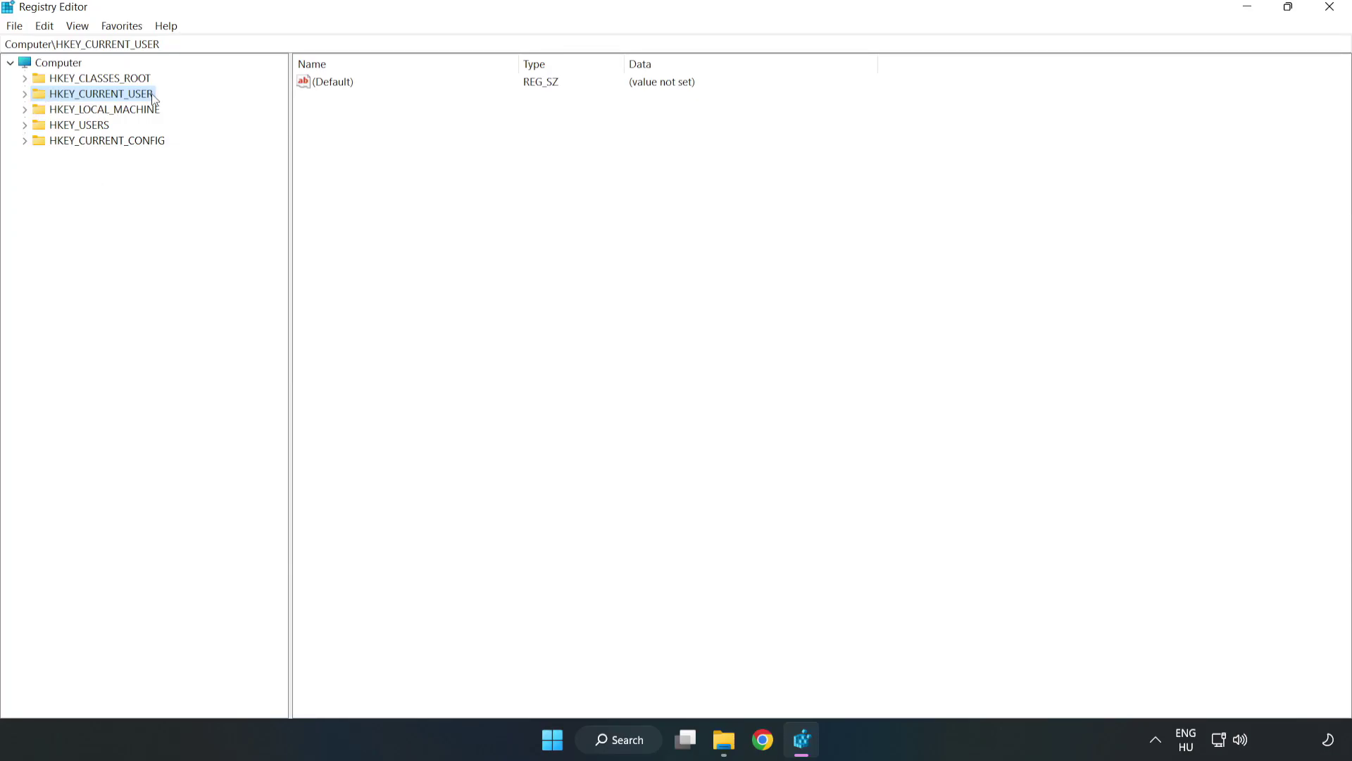
click(28, 97)
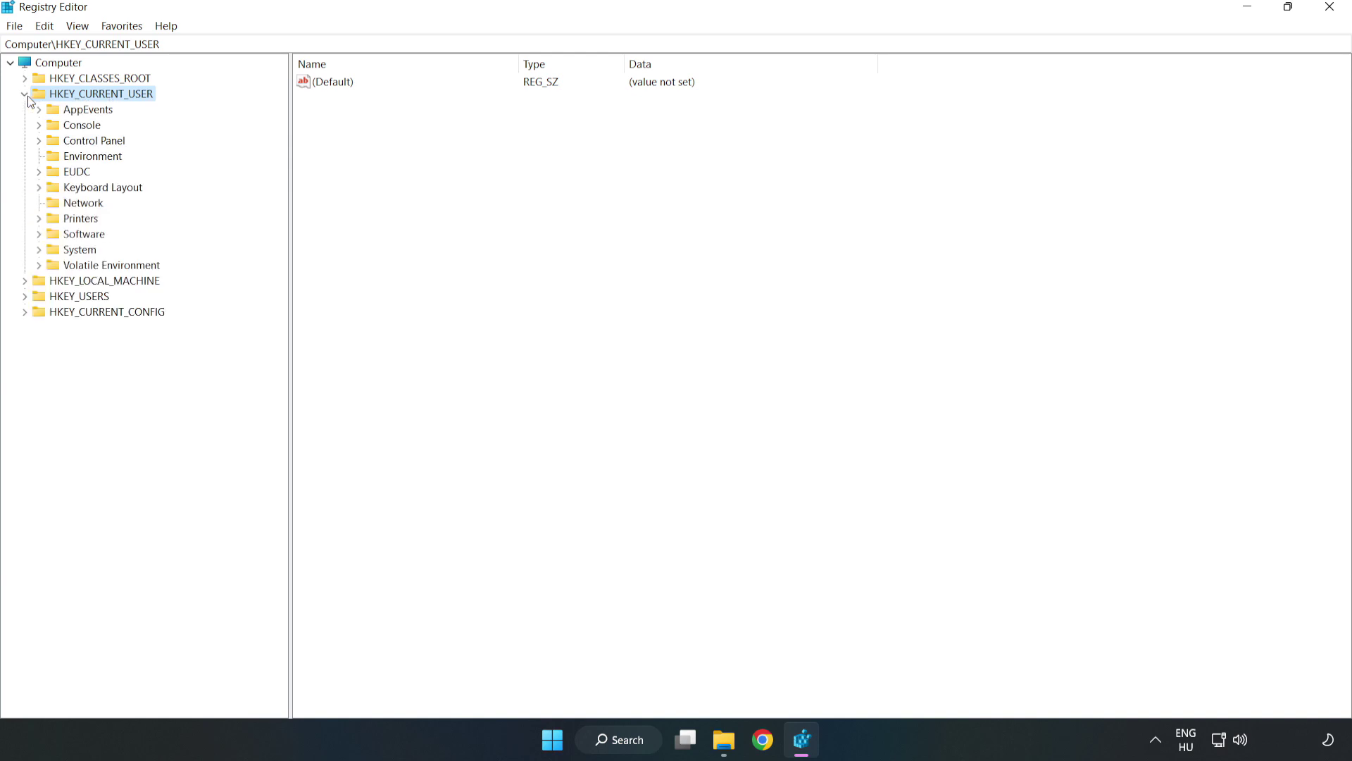
click(39, 252)
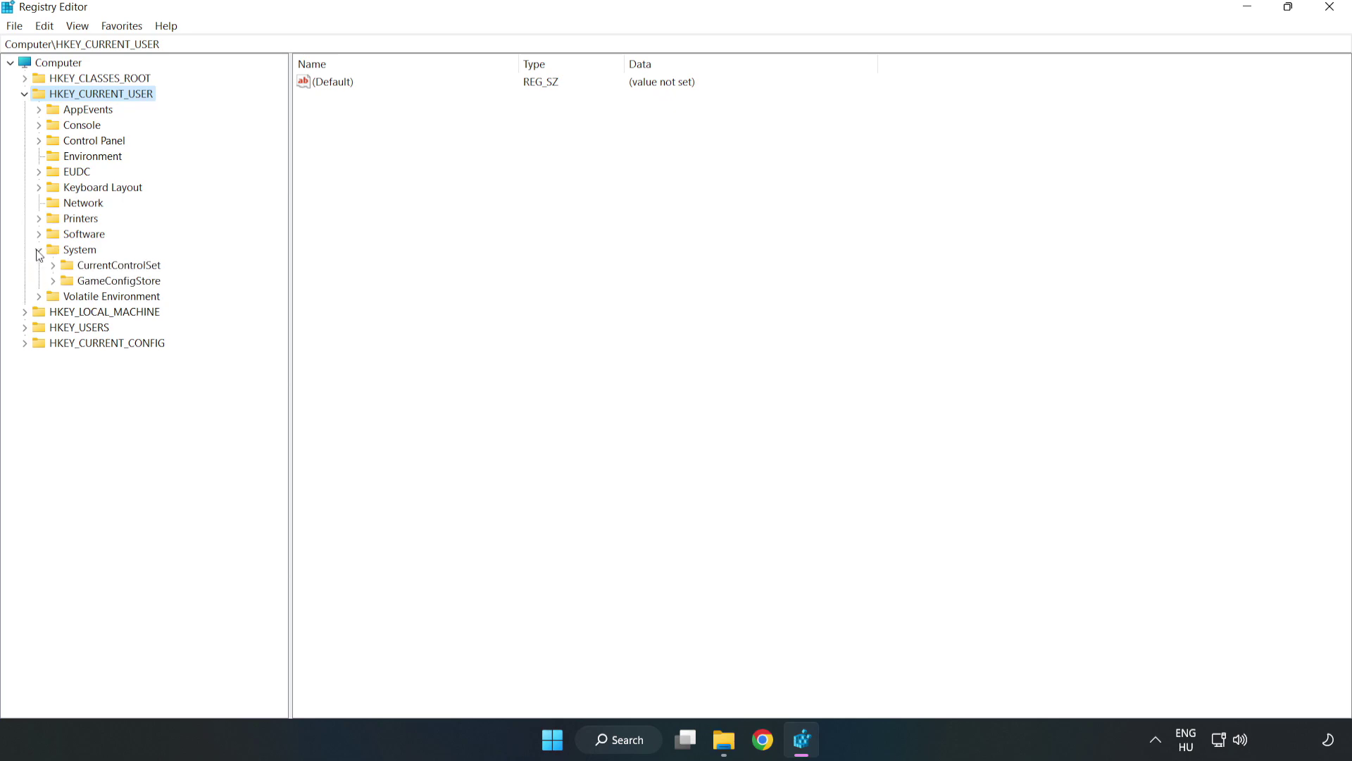
click(114, 286)
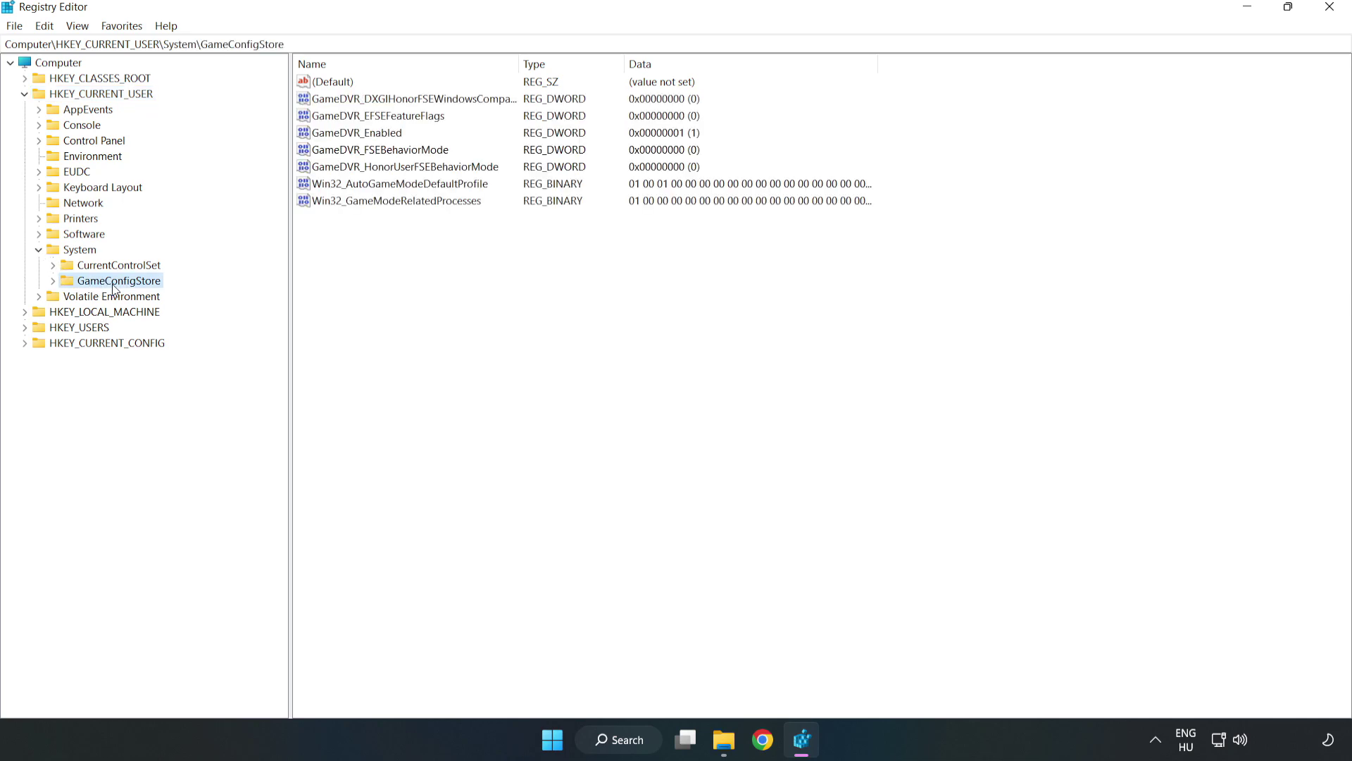
Change GameDVR_Enabled's value data from 1 to 0 and collapse HKEY_CURRENT_USER
click(330, 138)
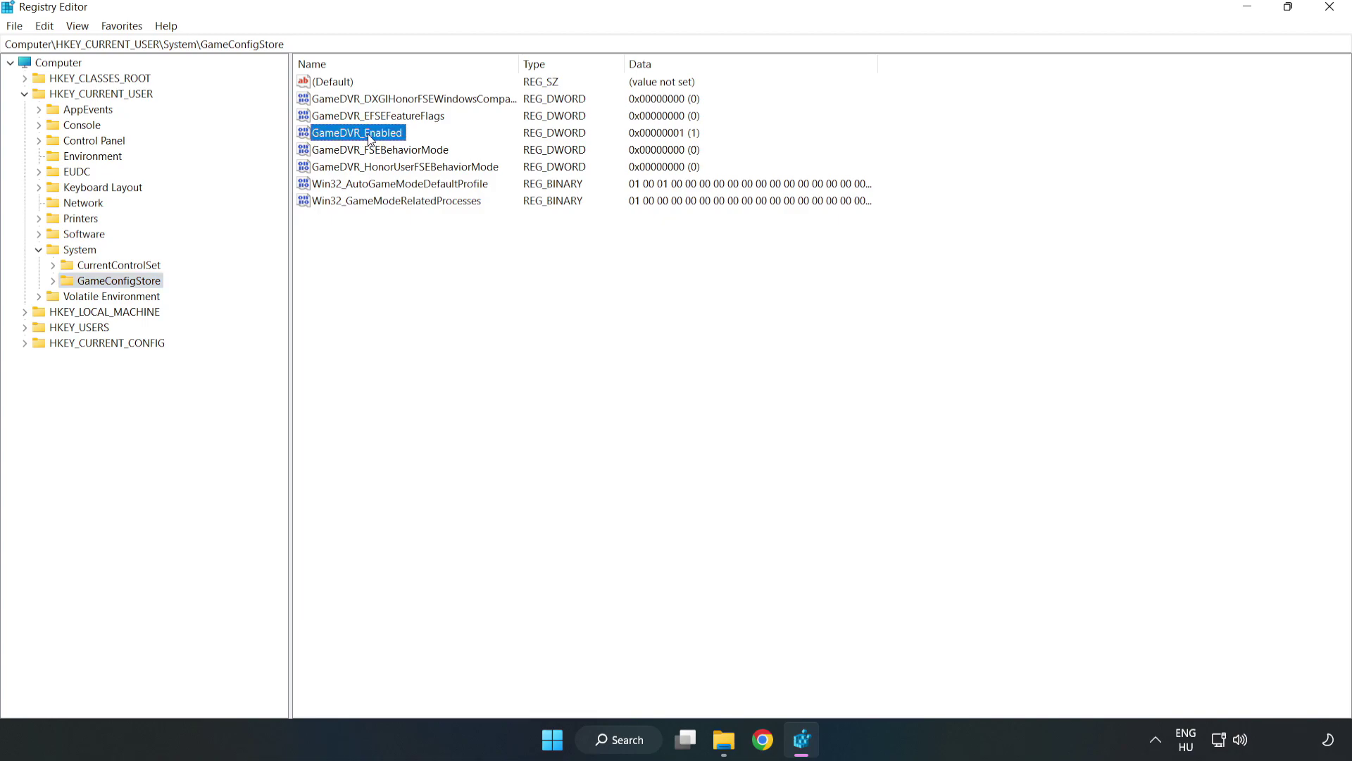
right_click(369, 139)
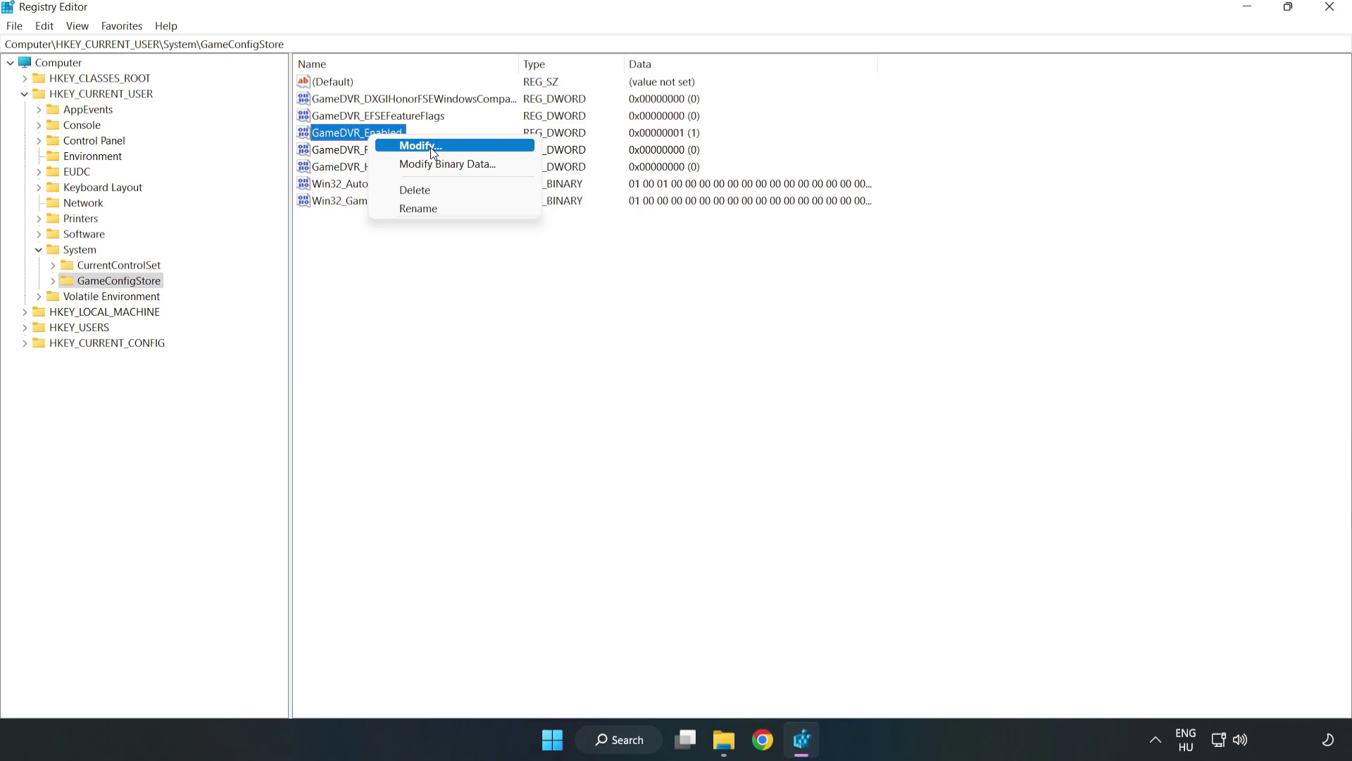
click(431, 147)
drag(345, 132, 758, 289)
click(564, 369)
drag(565, 370, 467, 353)
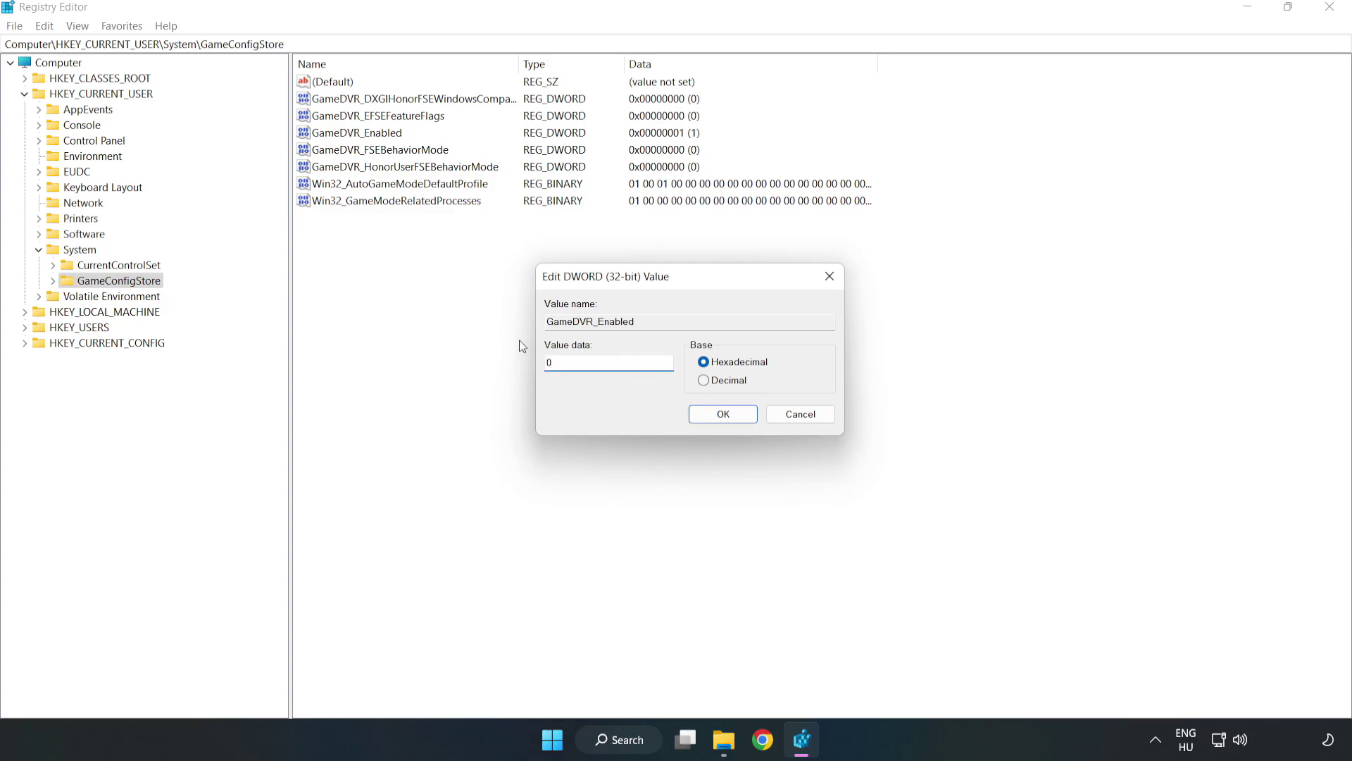
click(723, 415)
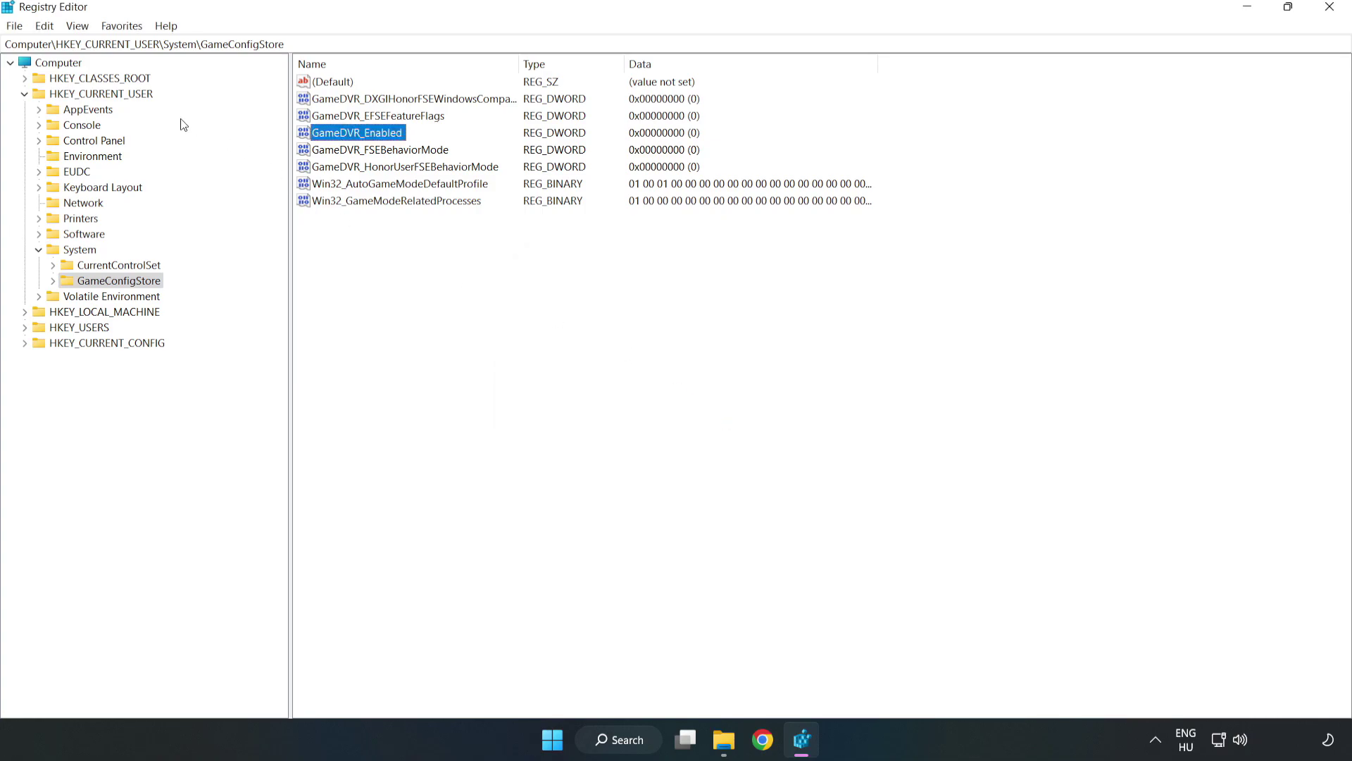
click(25, 94)
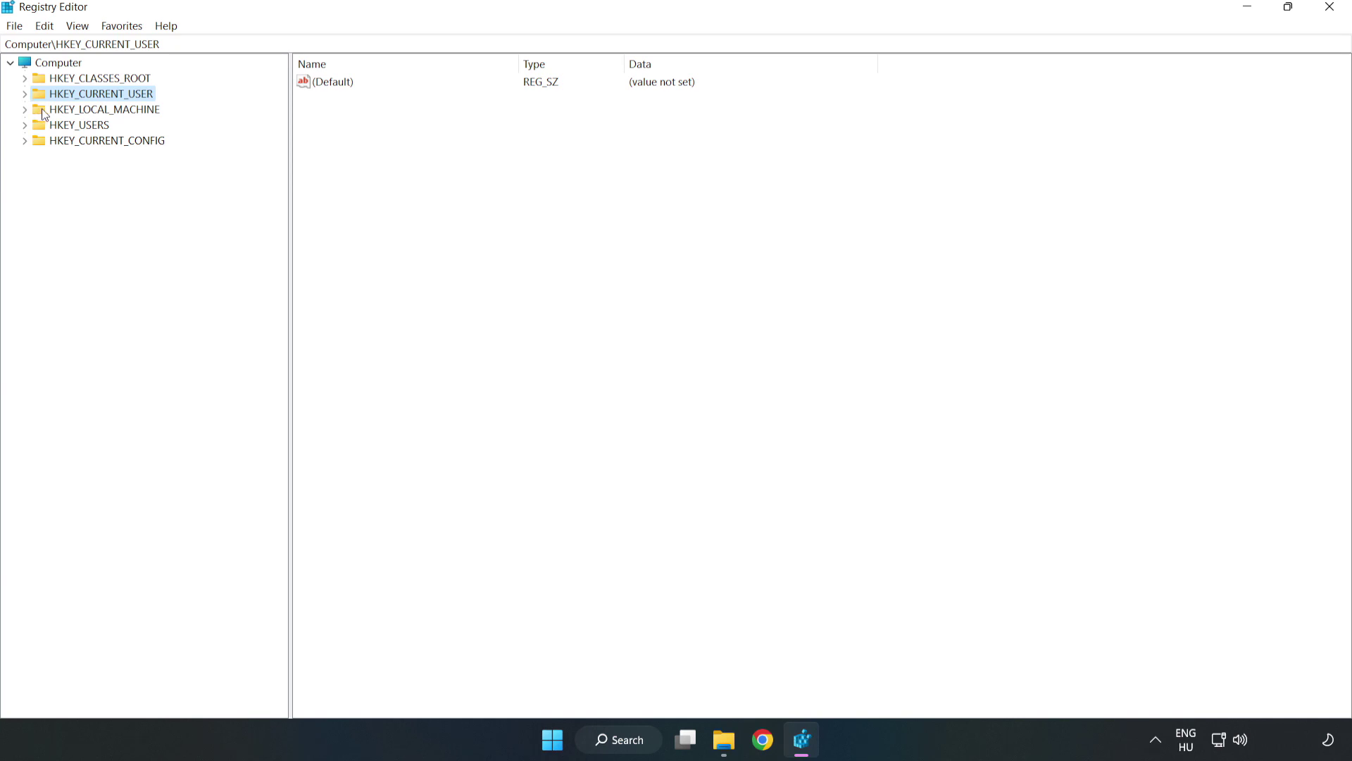
Expand HKEY_LOCAL_MACHINE\SOFTWARE\Microsoft and scroll down to the PolicyManager key
double_click(33, 110)
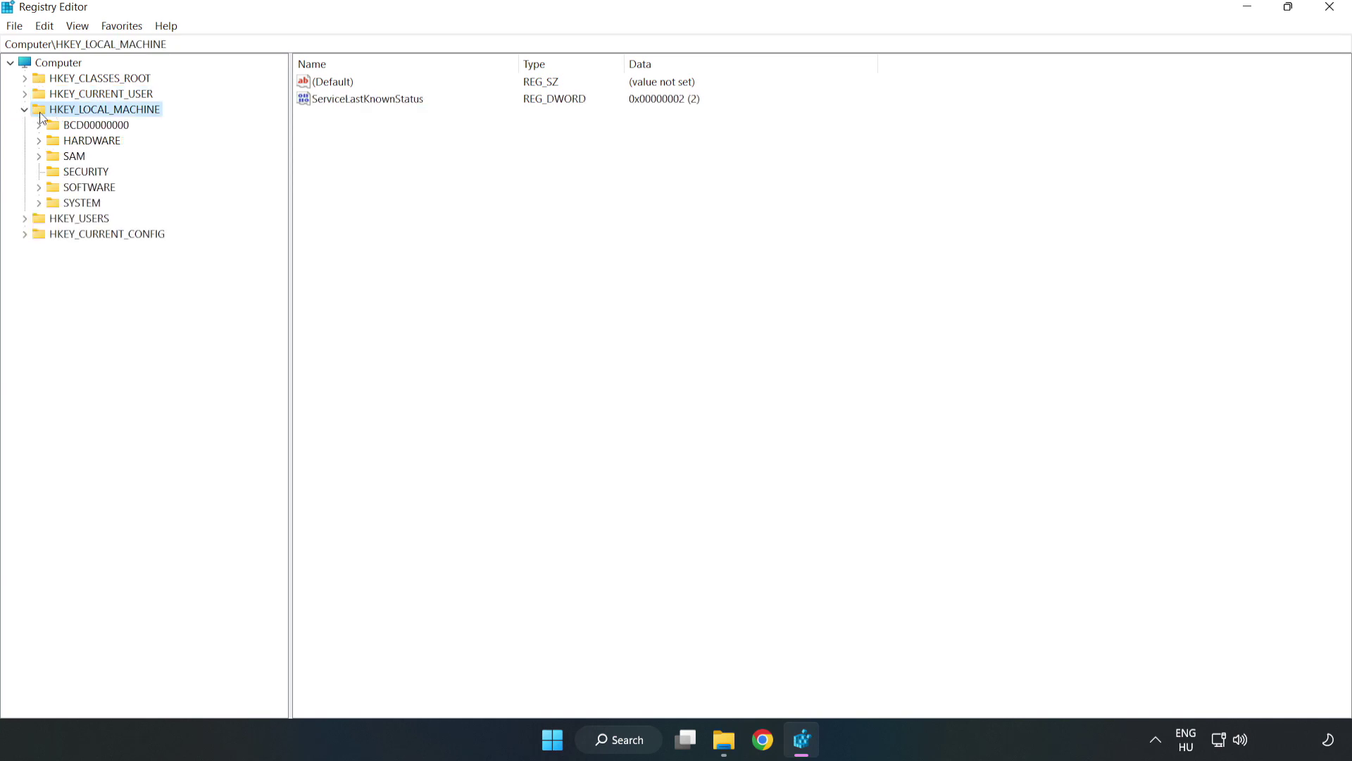
click(39, 188)
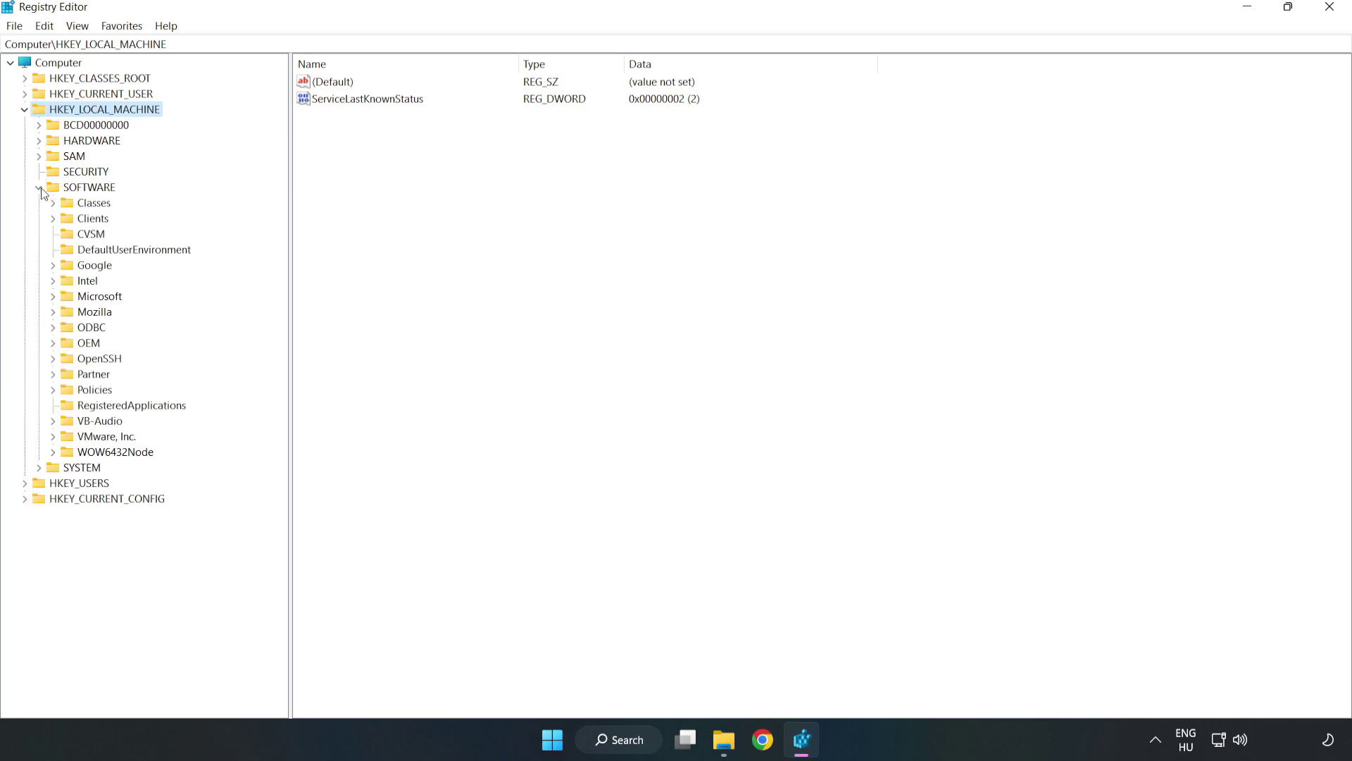
click(54, 299)
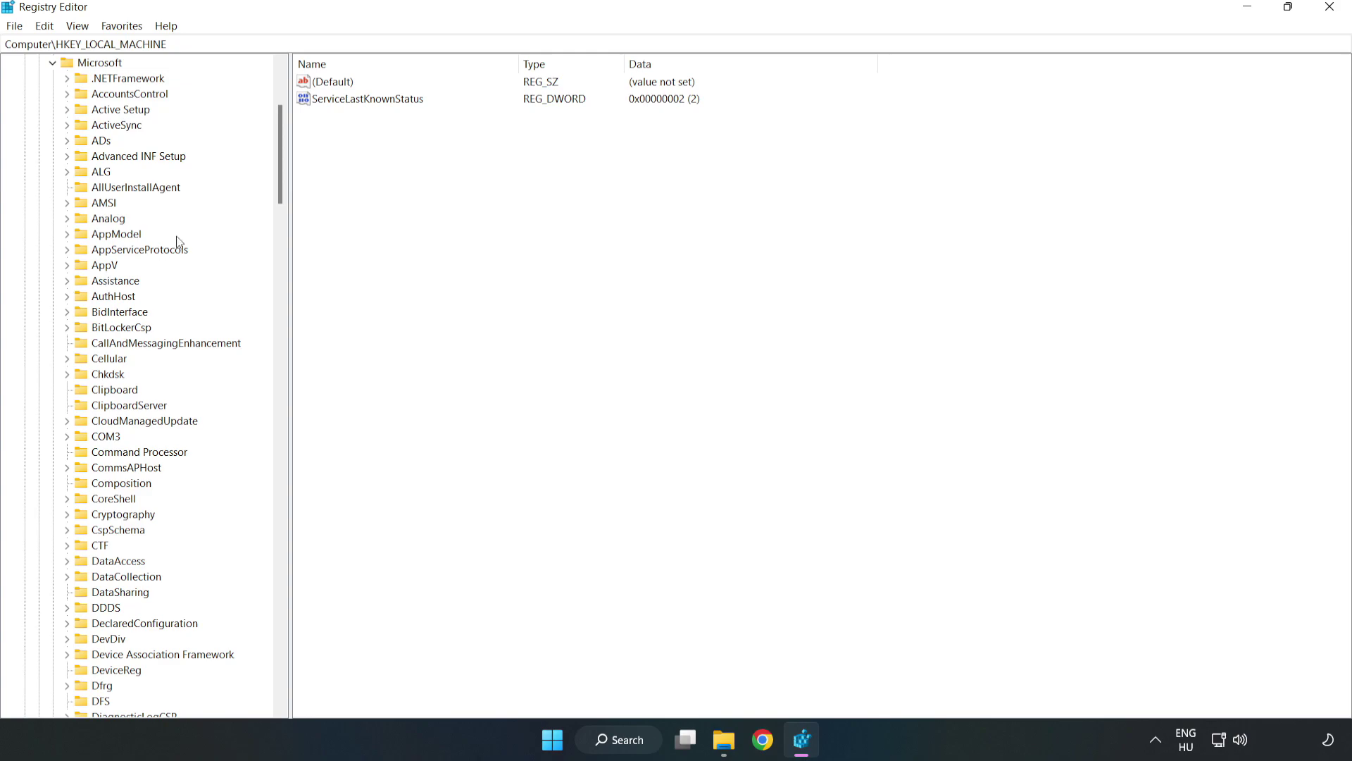
scroll(284, 203, down, 2)
drag(285, 203, 298, 491)
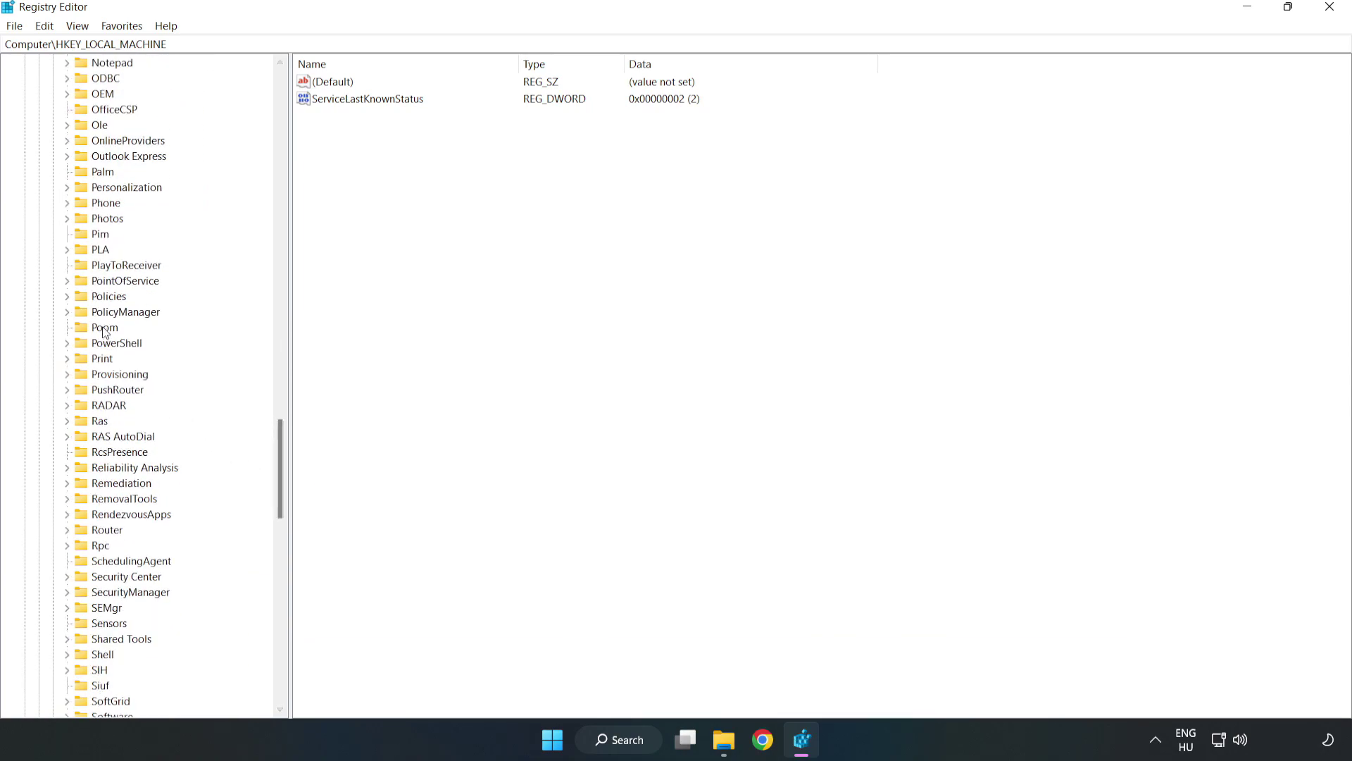
Drill into PolicyManager\default\ApplicationManagement and select AllowGameDVR to show its values
click(67, 312)
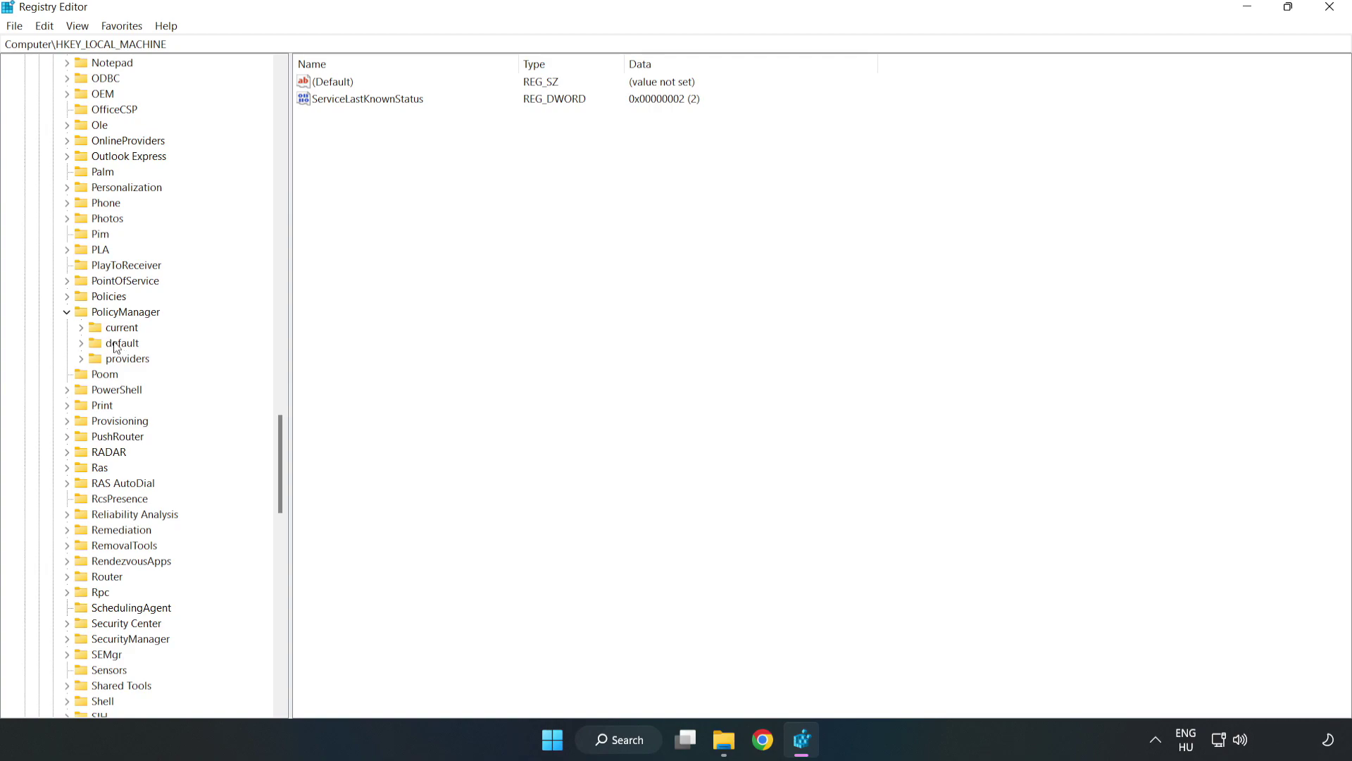
click(82, 344)
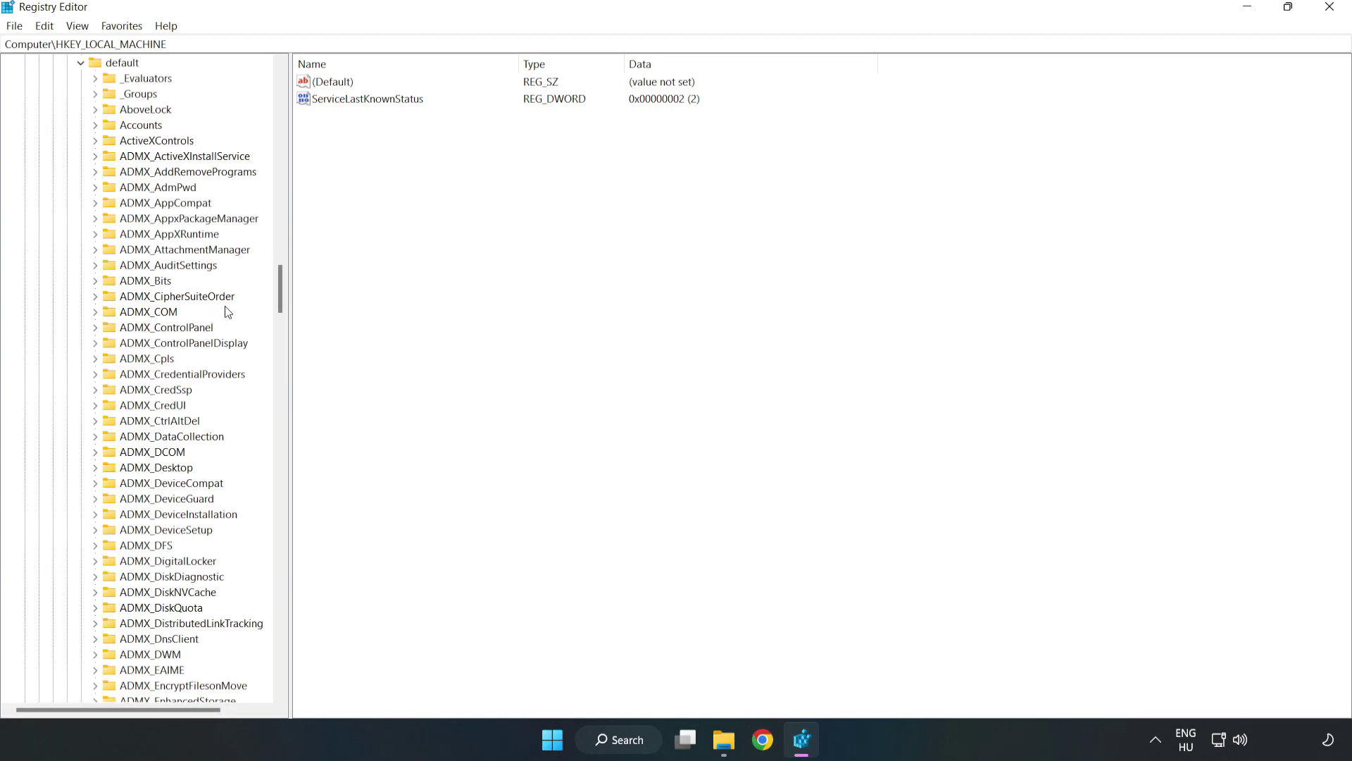
drag(280, 289, 273, 446)
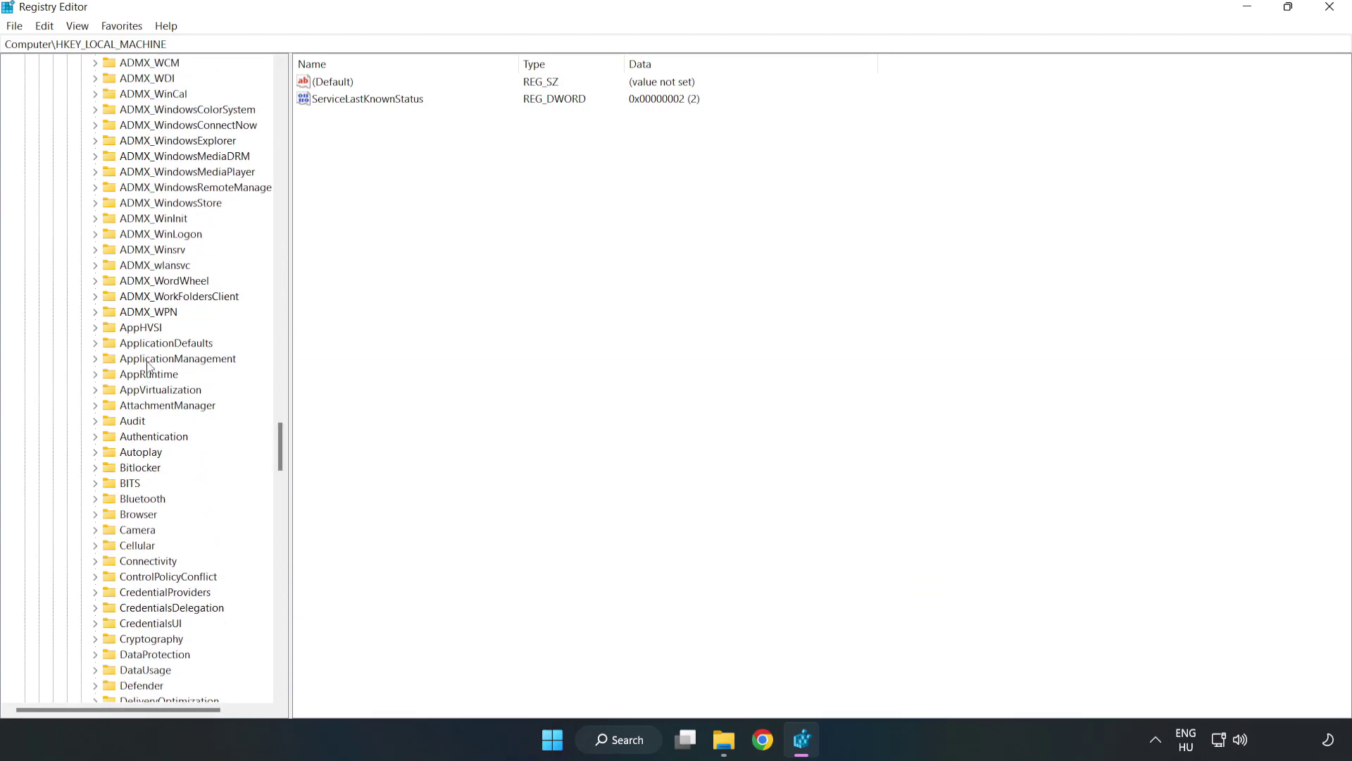
click(99, 356)
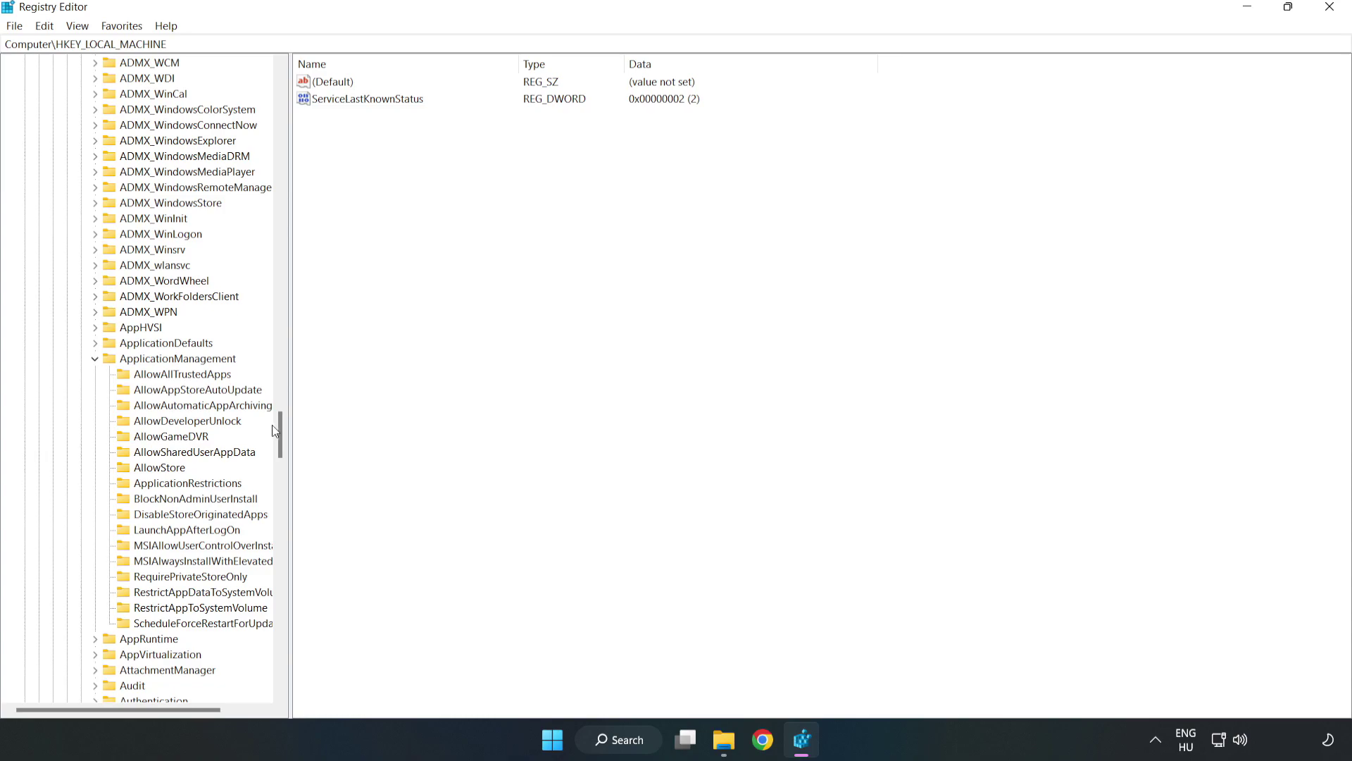
click(157, 438)
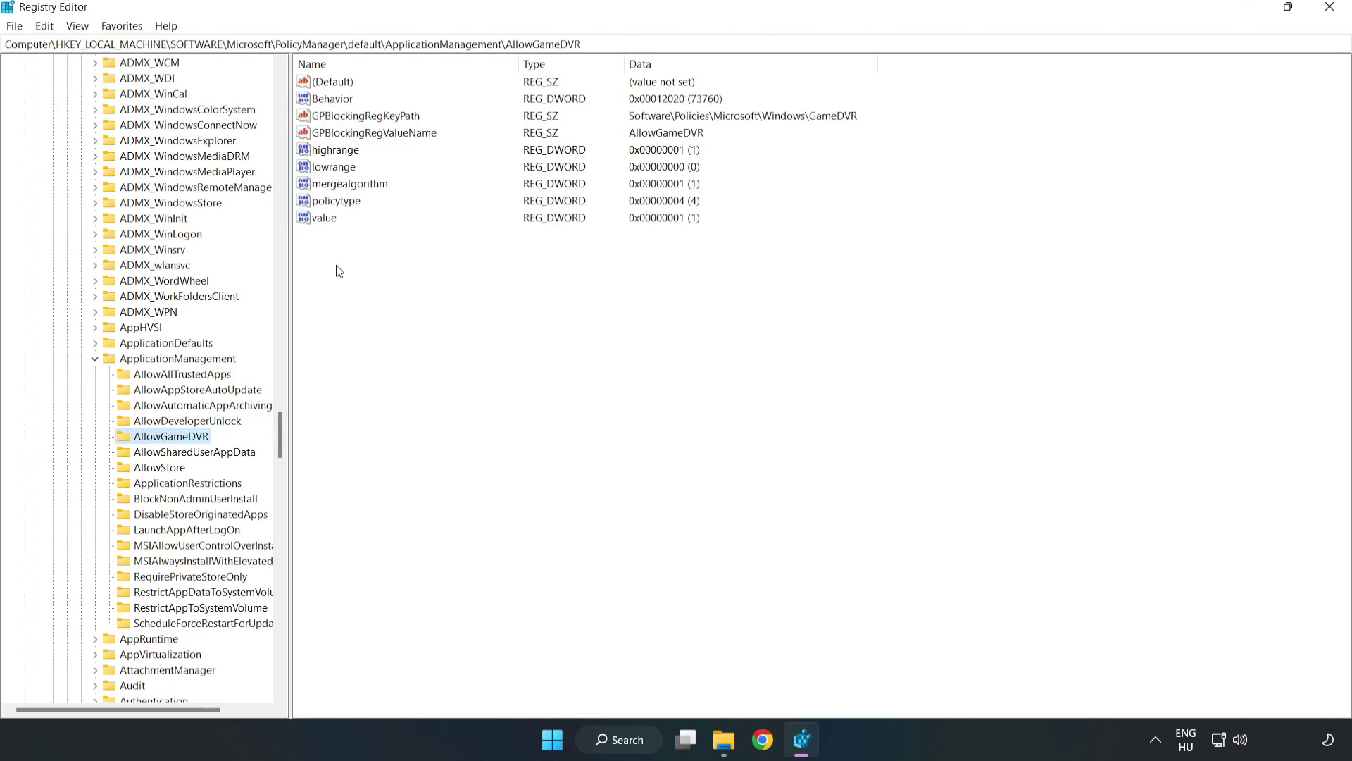
Change AllowGameDVR's DWORD value data from 1 to 0, then close Registry Editor
click(318, 219)
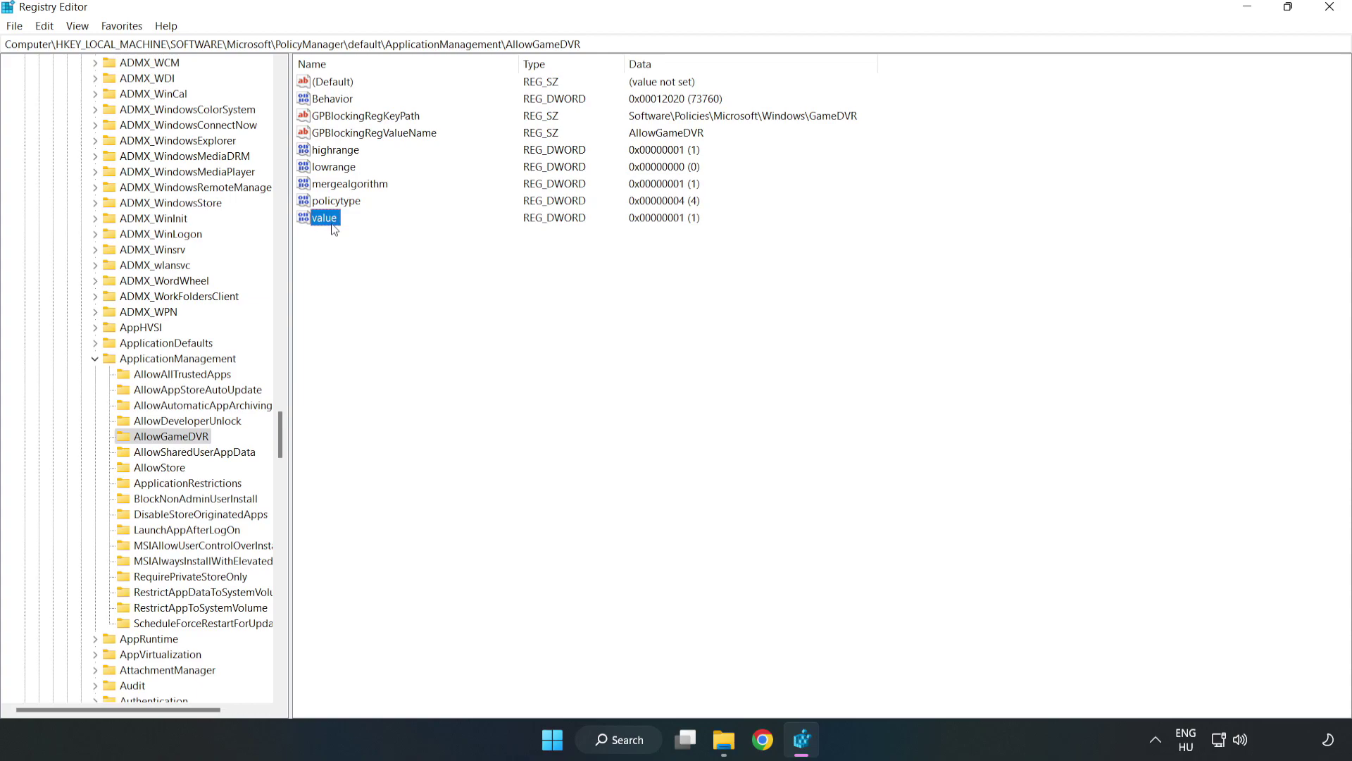
right_click(330, 224)
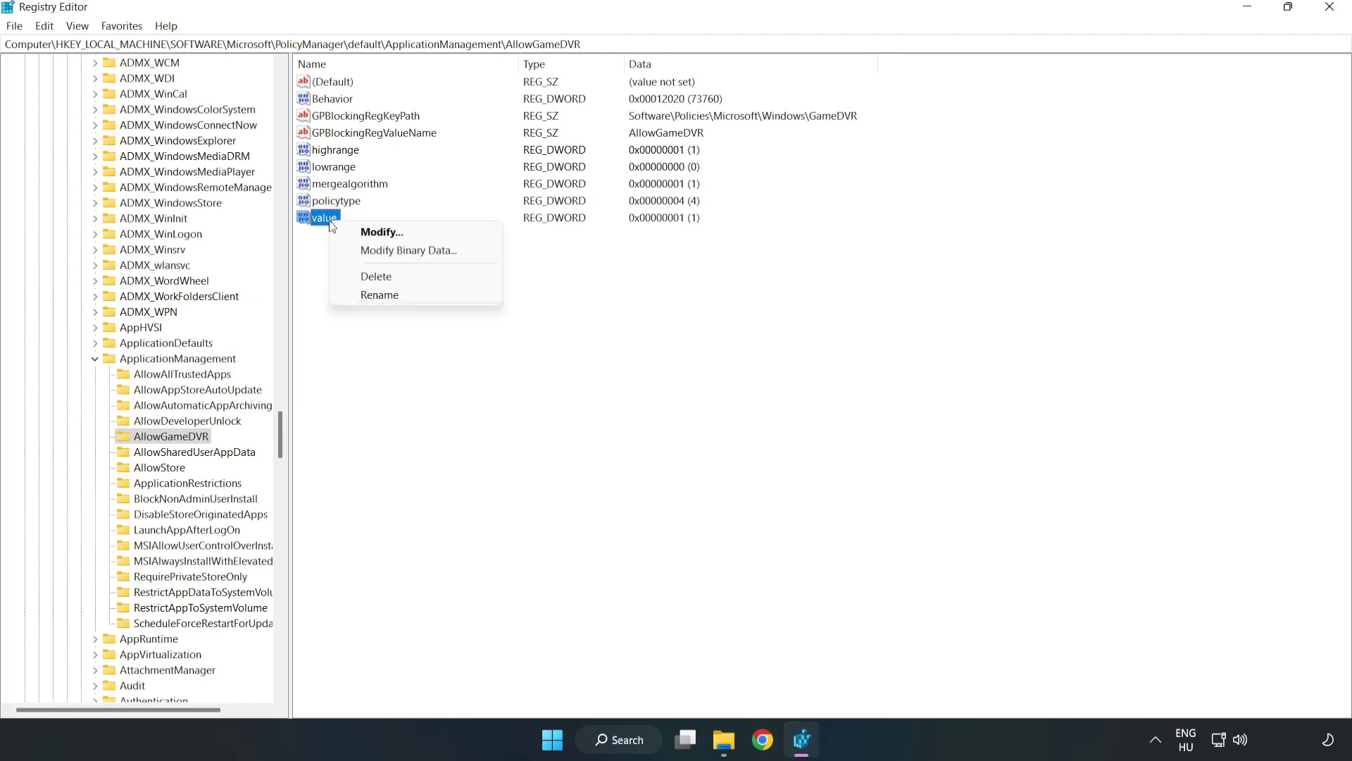
click(389, 237)
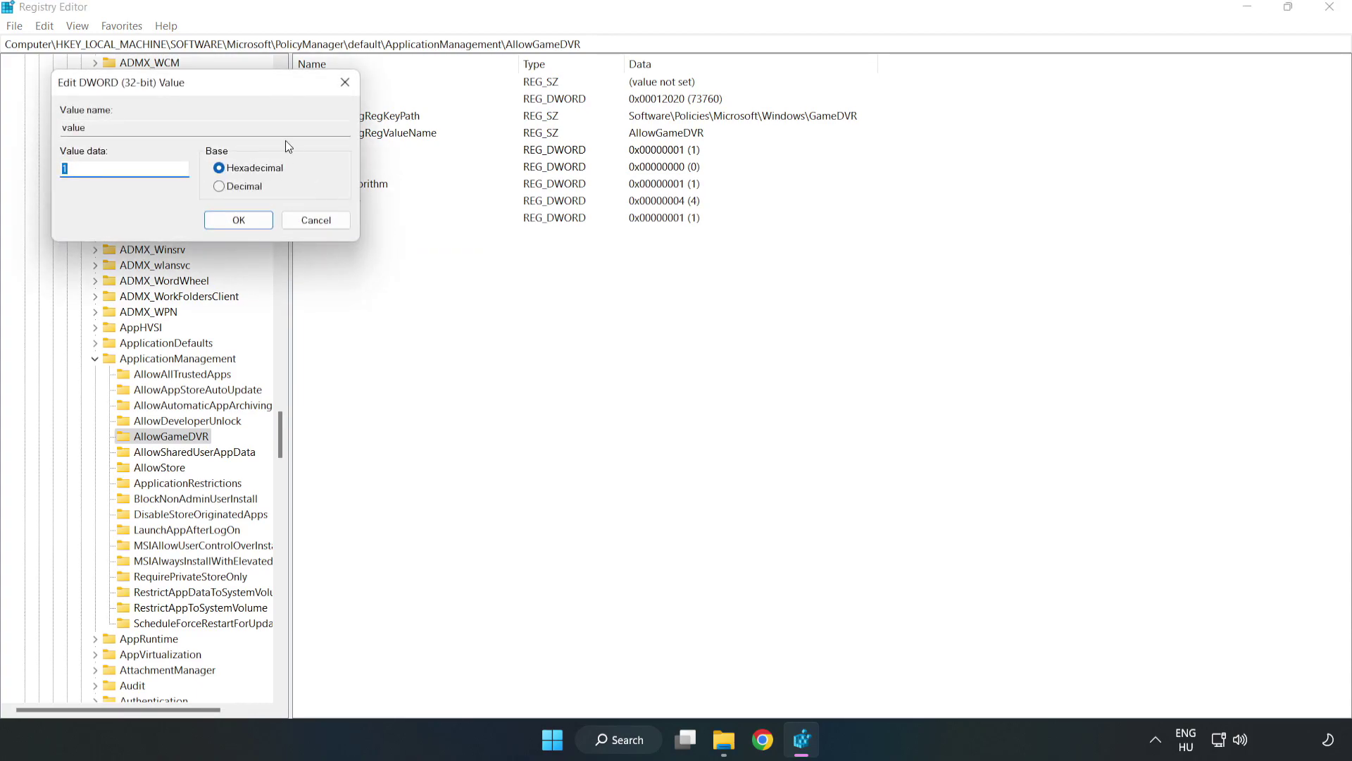
drag(257, 88, 688, 280)
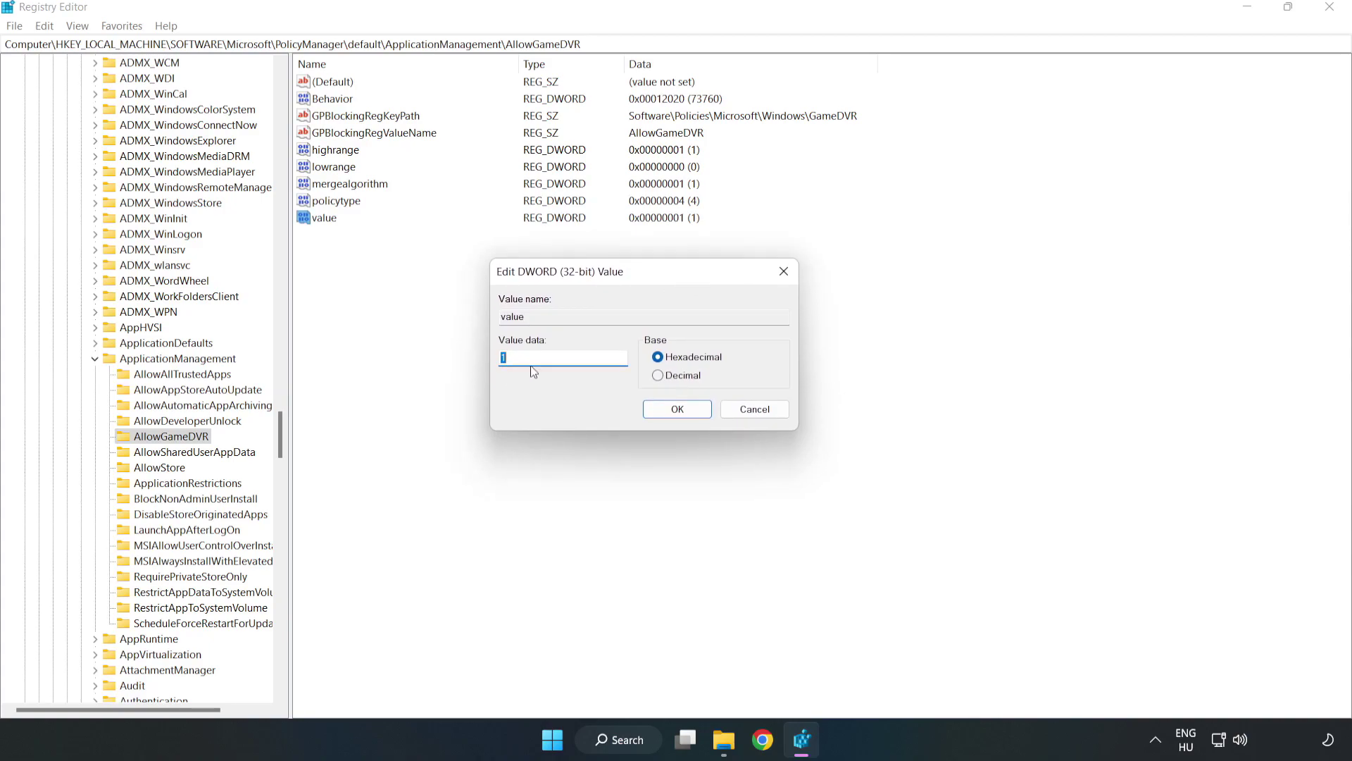
text(0)
click(662, 411)
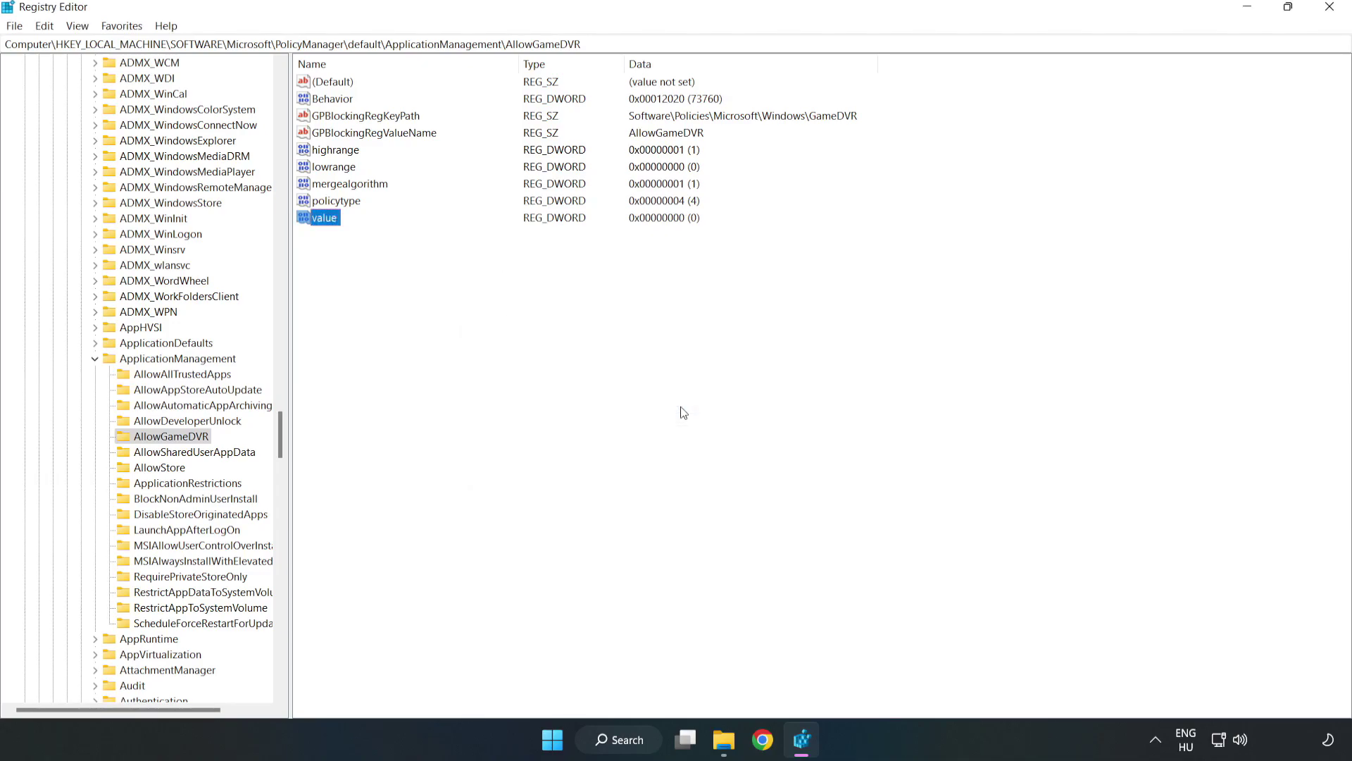
click(1330, 14)
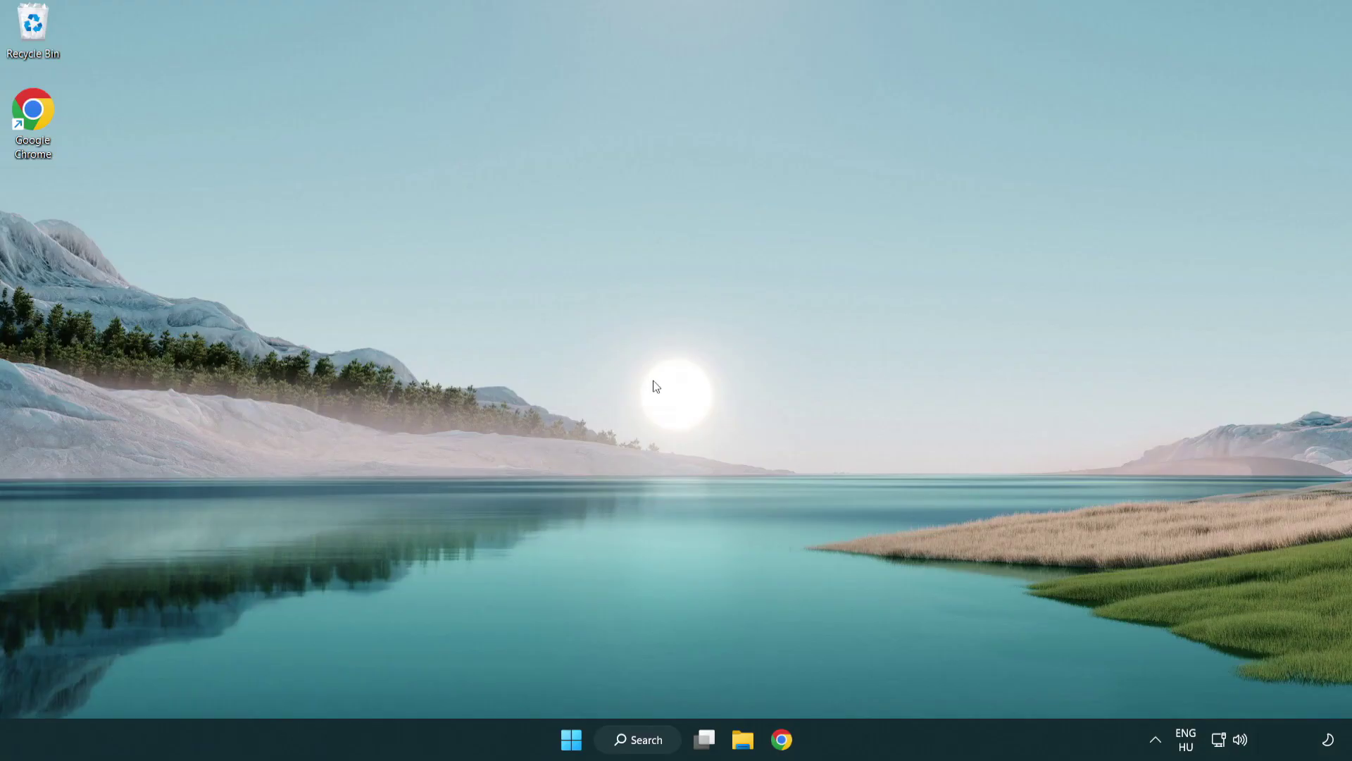
In Chrome, download dxwebsetup.exe from the DirectX End-User Runtime page and run it
click(787, 744)
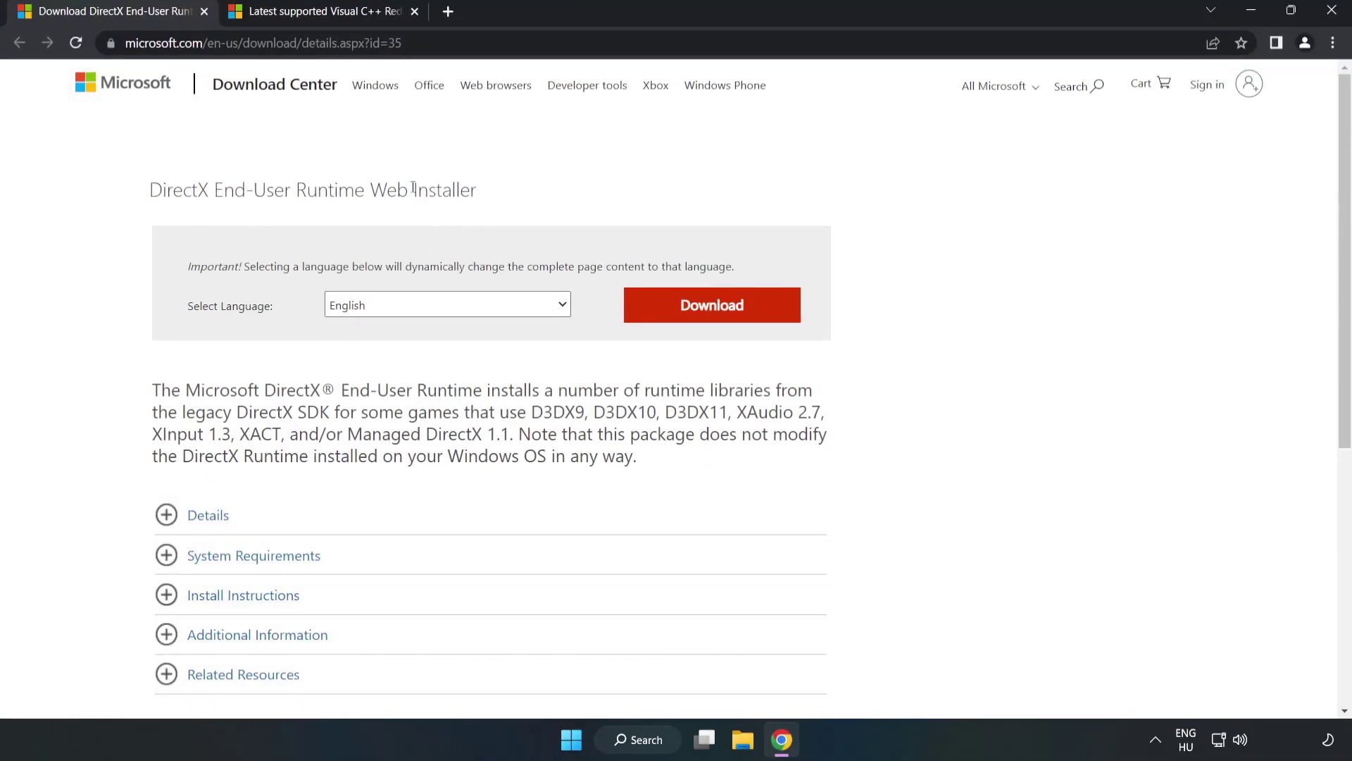
drag(402, 43, 507, 47)
click(547, 160)
click(719, 321)
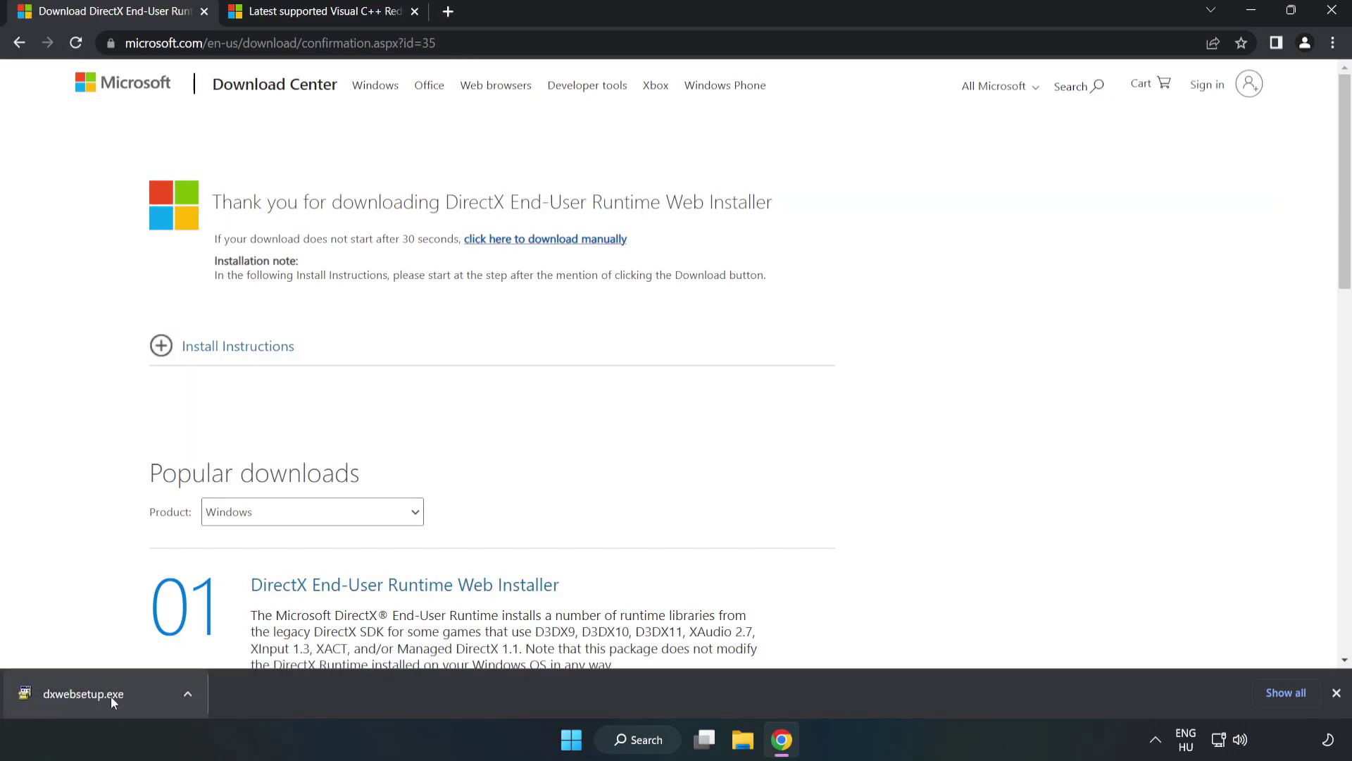
click(137, 697)
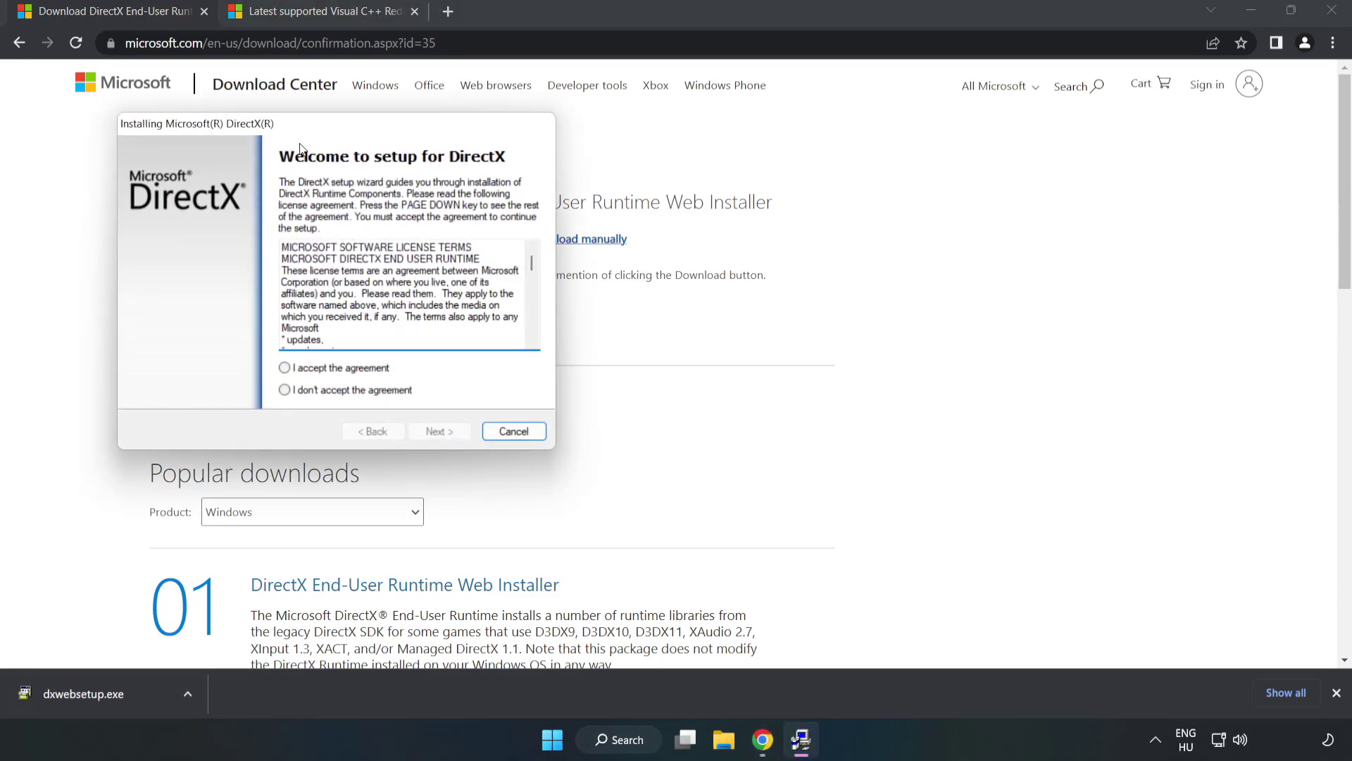
Accept the DirectX license, untick Install the Bing Bar, and finish setup
drag(300, 124, 638, 188)
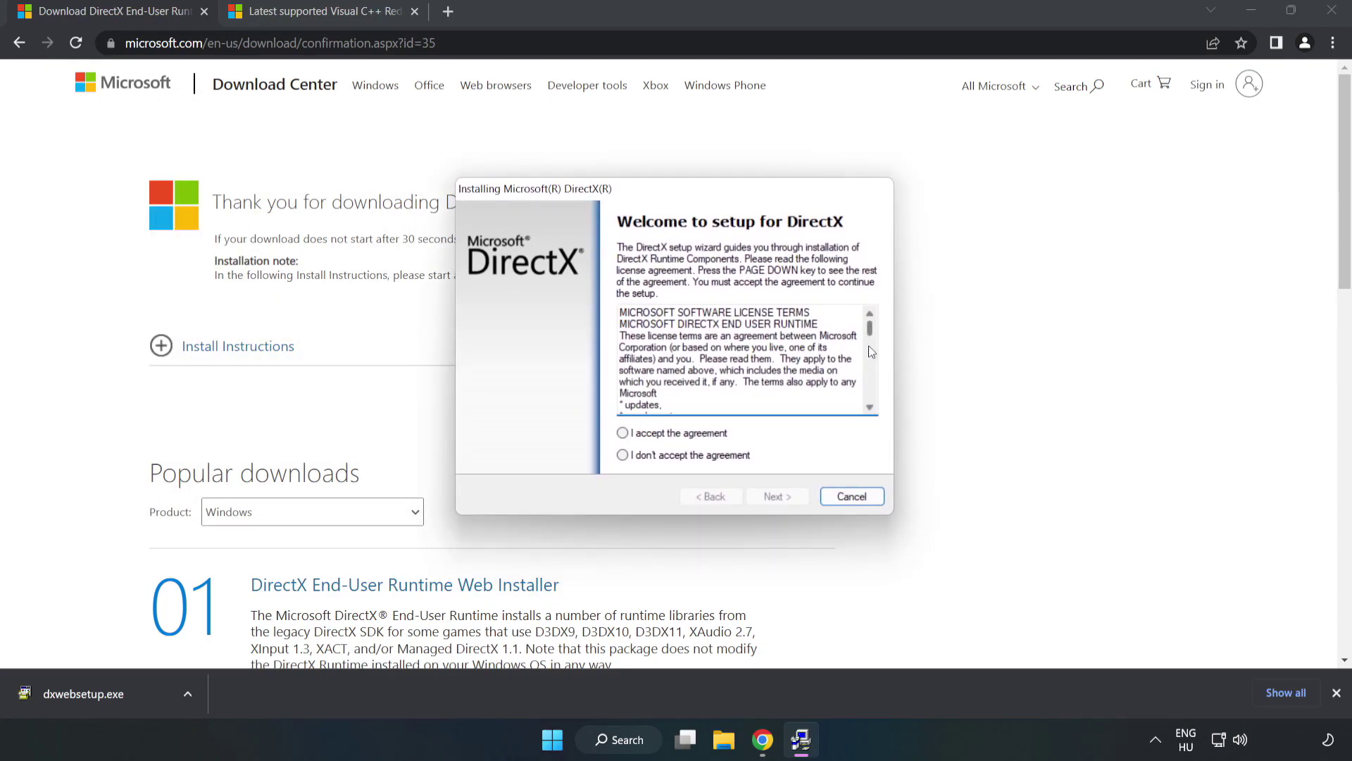
drag(871, 329, 870, 394)
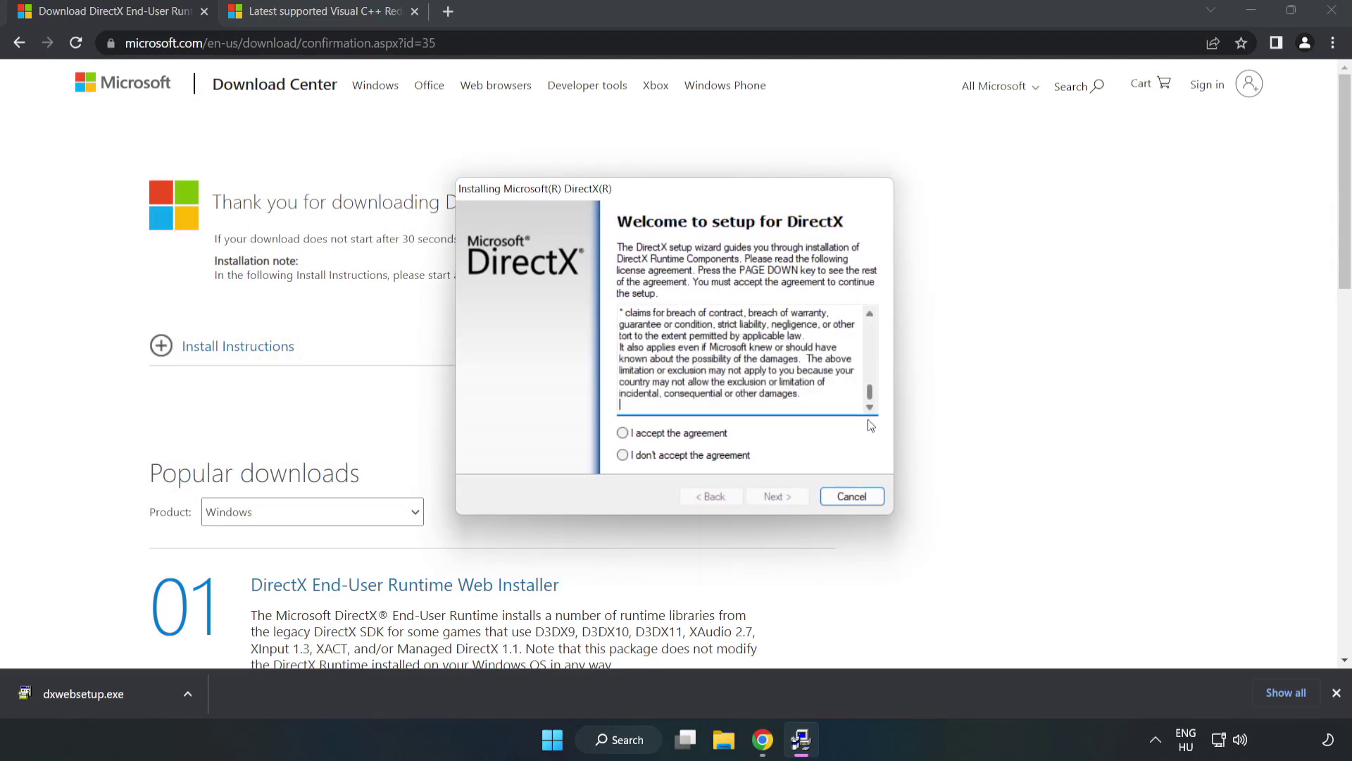
click(632, 435)
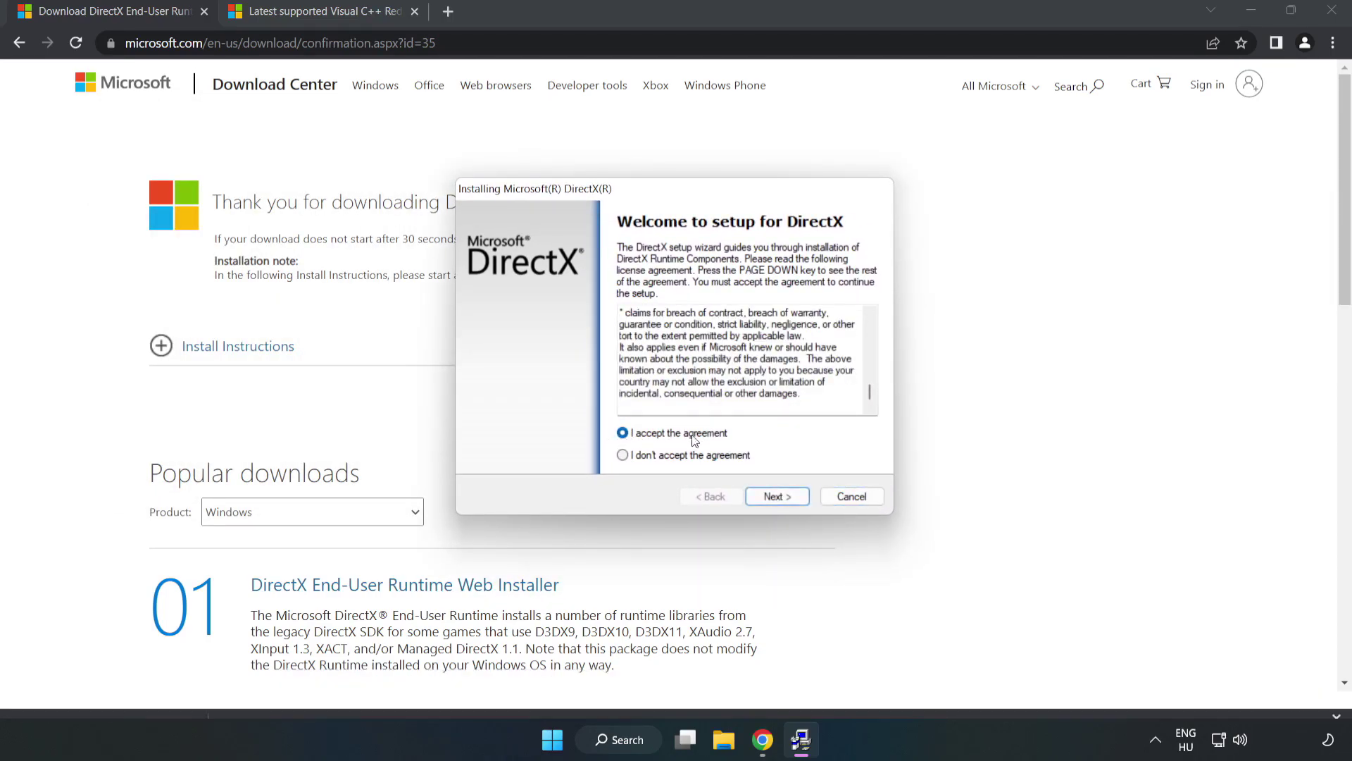
click(783, 497)
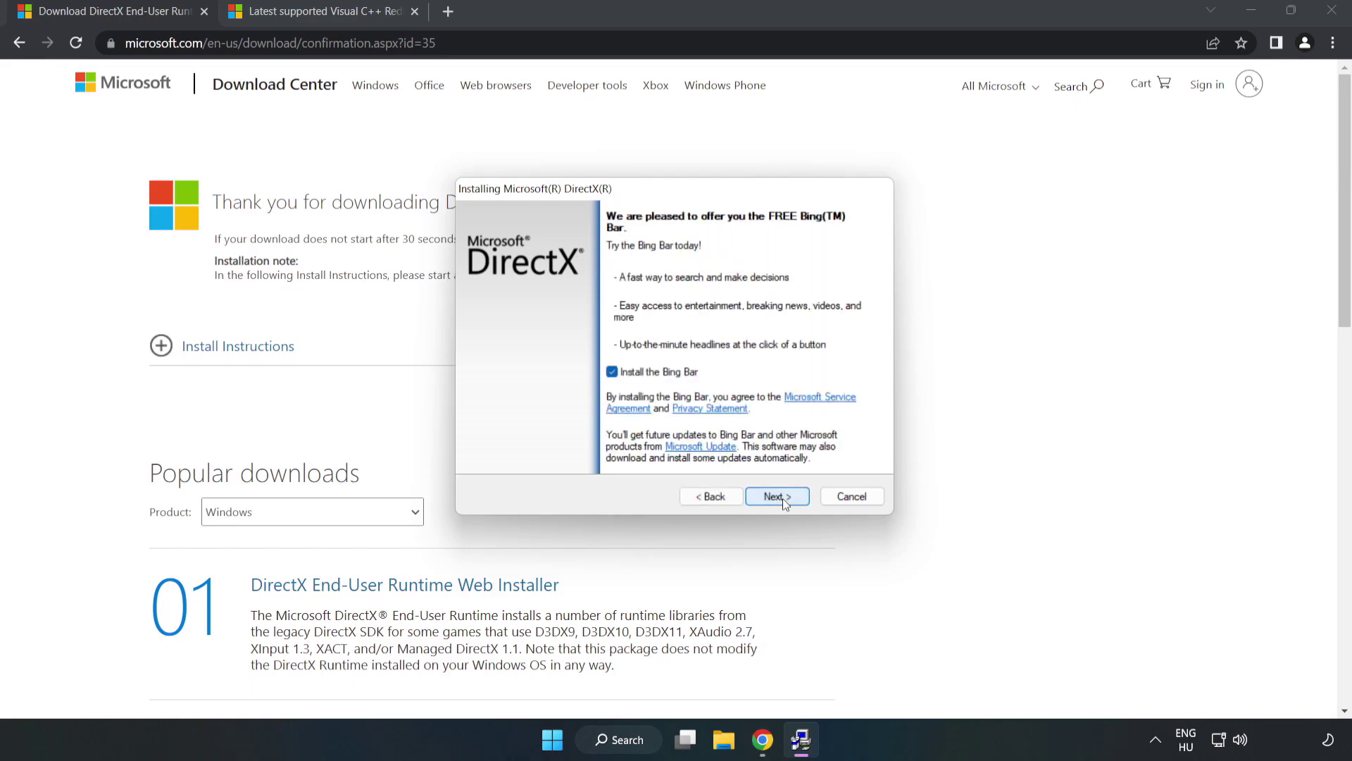
click(611, 371)
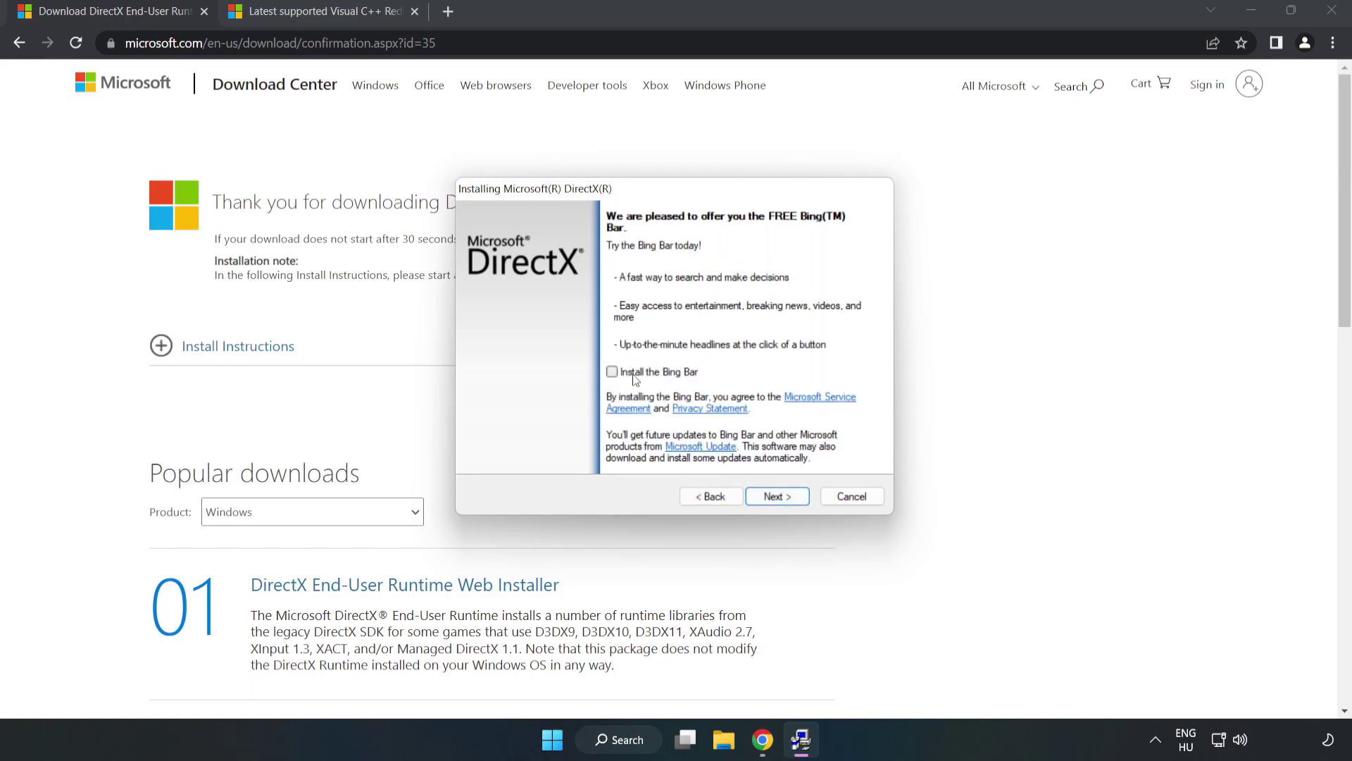
click(778, 496)
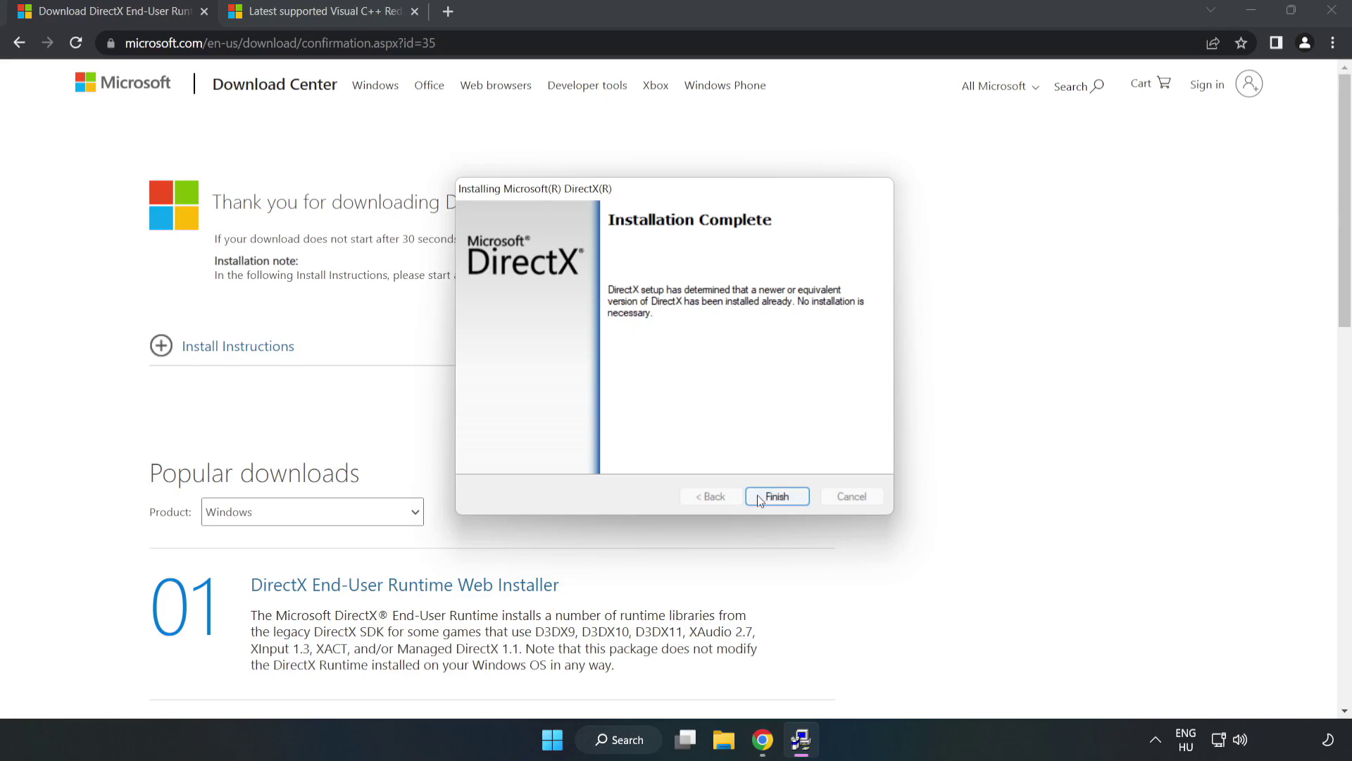
click(778, 497)
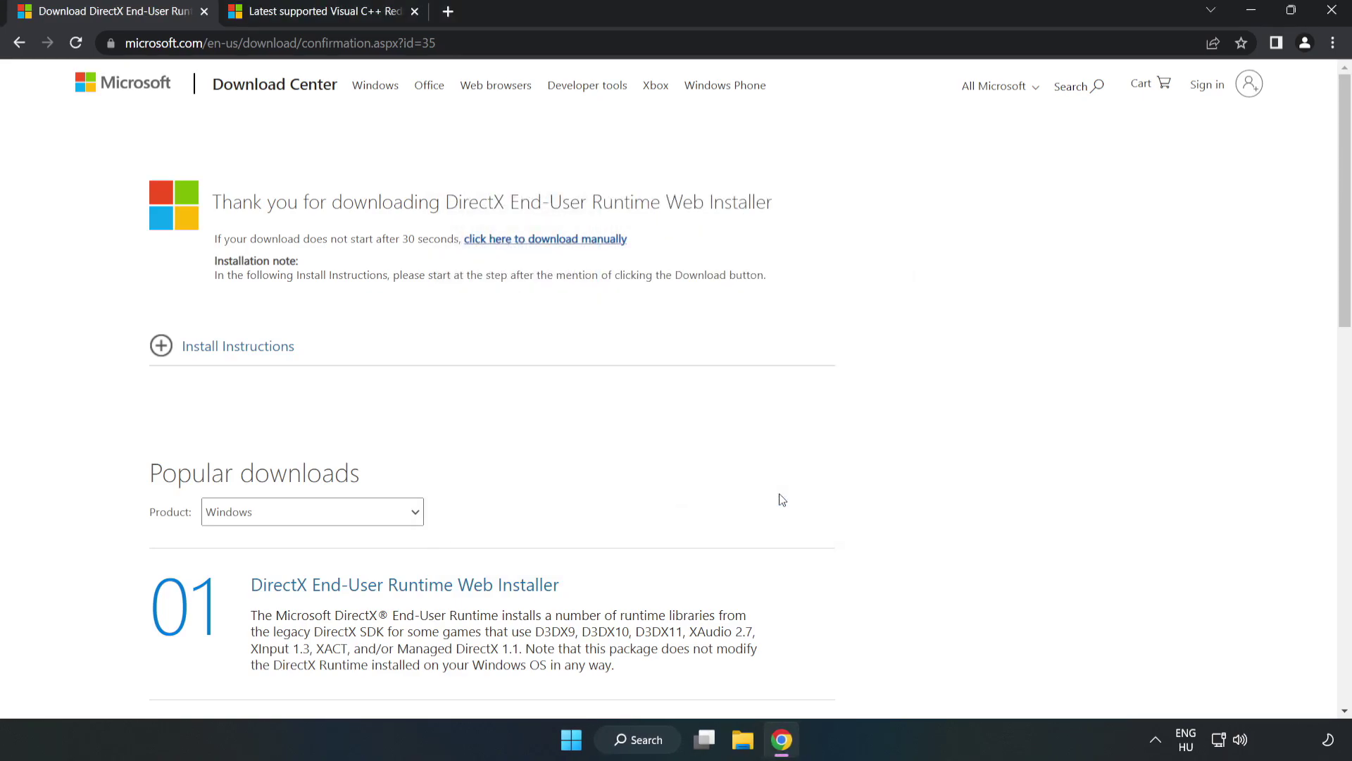
Close the DirectX tab and download the Visual C++ redistributables, allowing multiple downloads
click(204, 12)
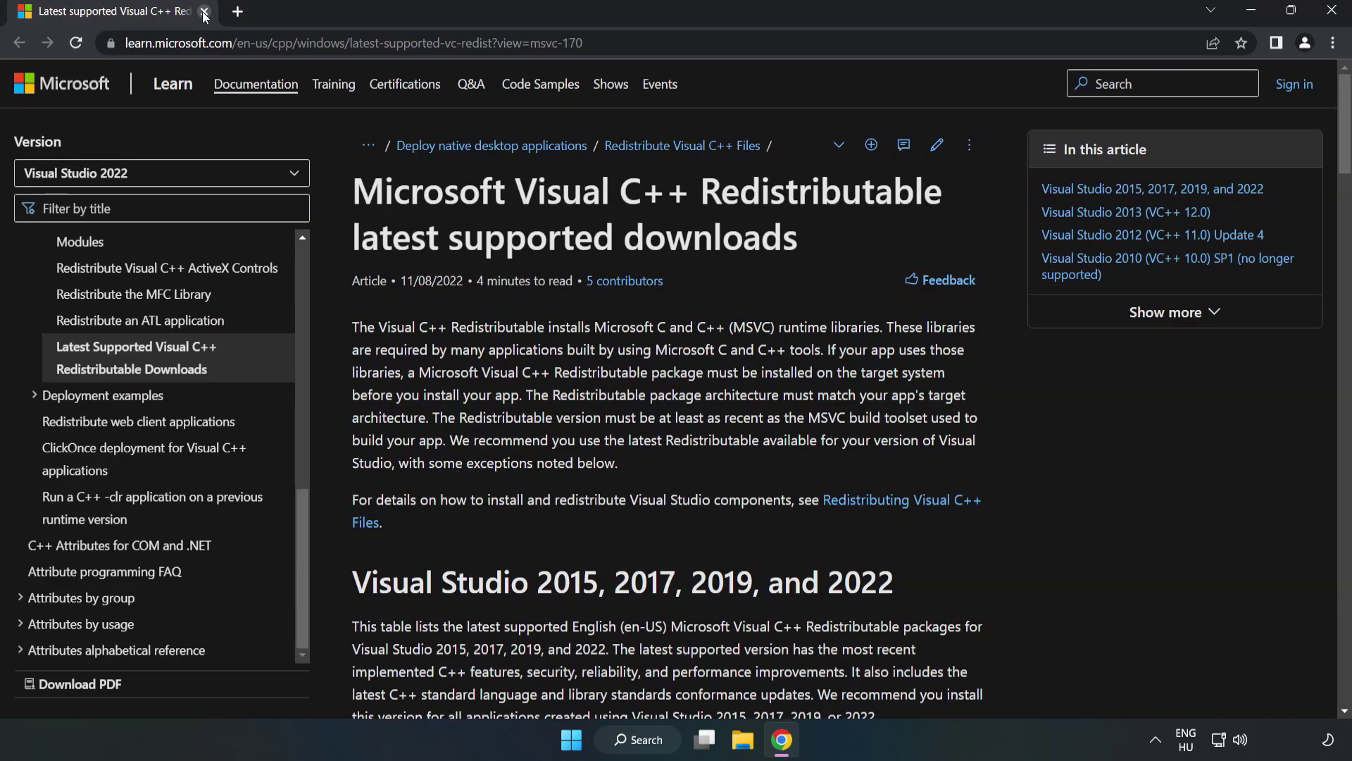
click(423, 43)
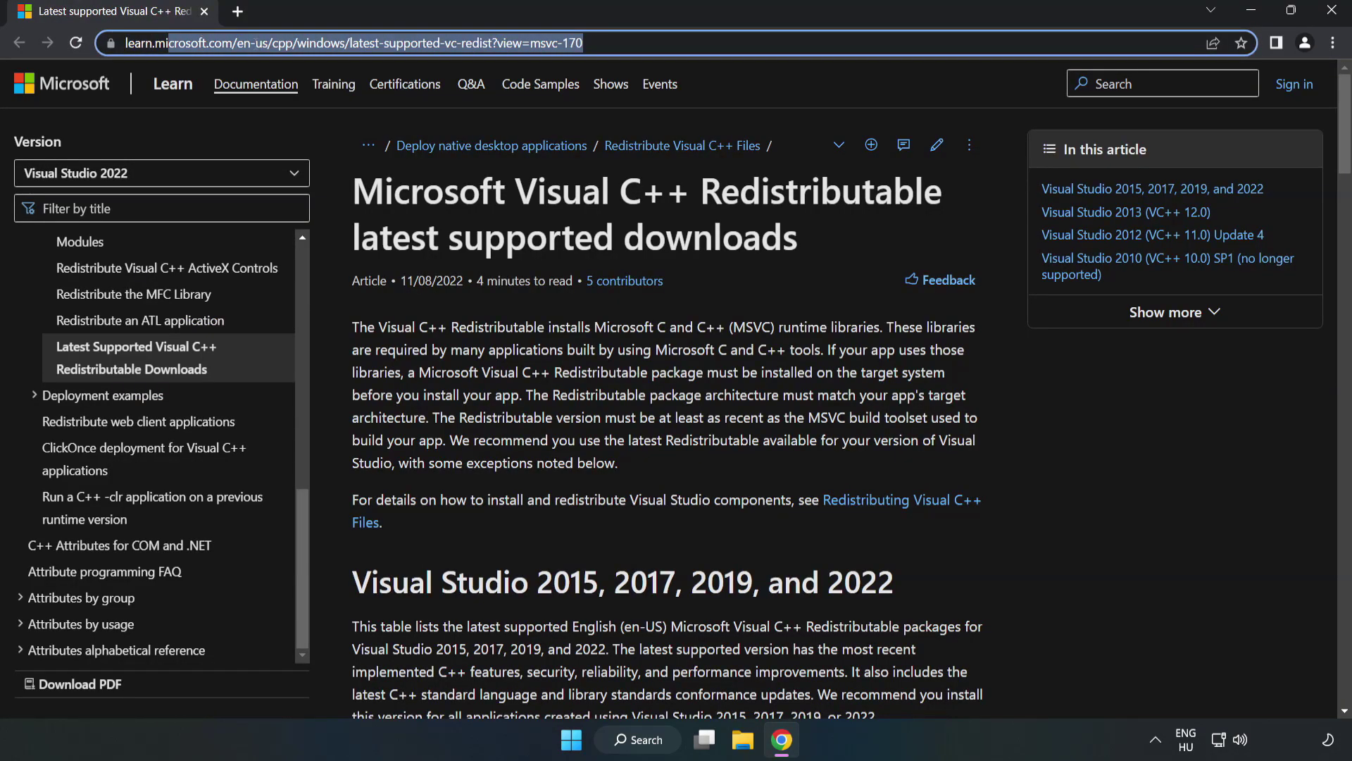
click(624, 43)
click(803, 183)
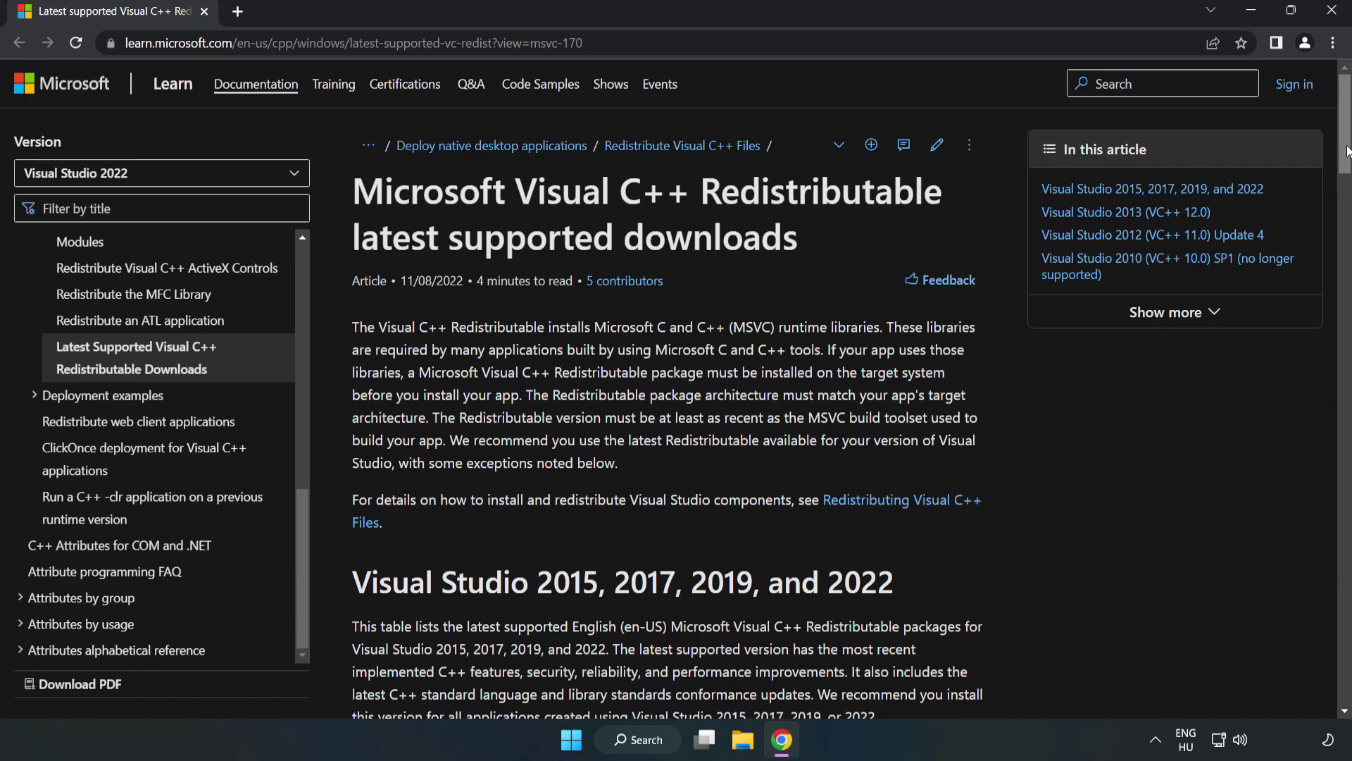
scroll(1346, 171, down, 1)
scroll(1345, 171, down, 5)
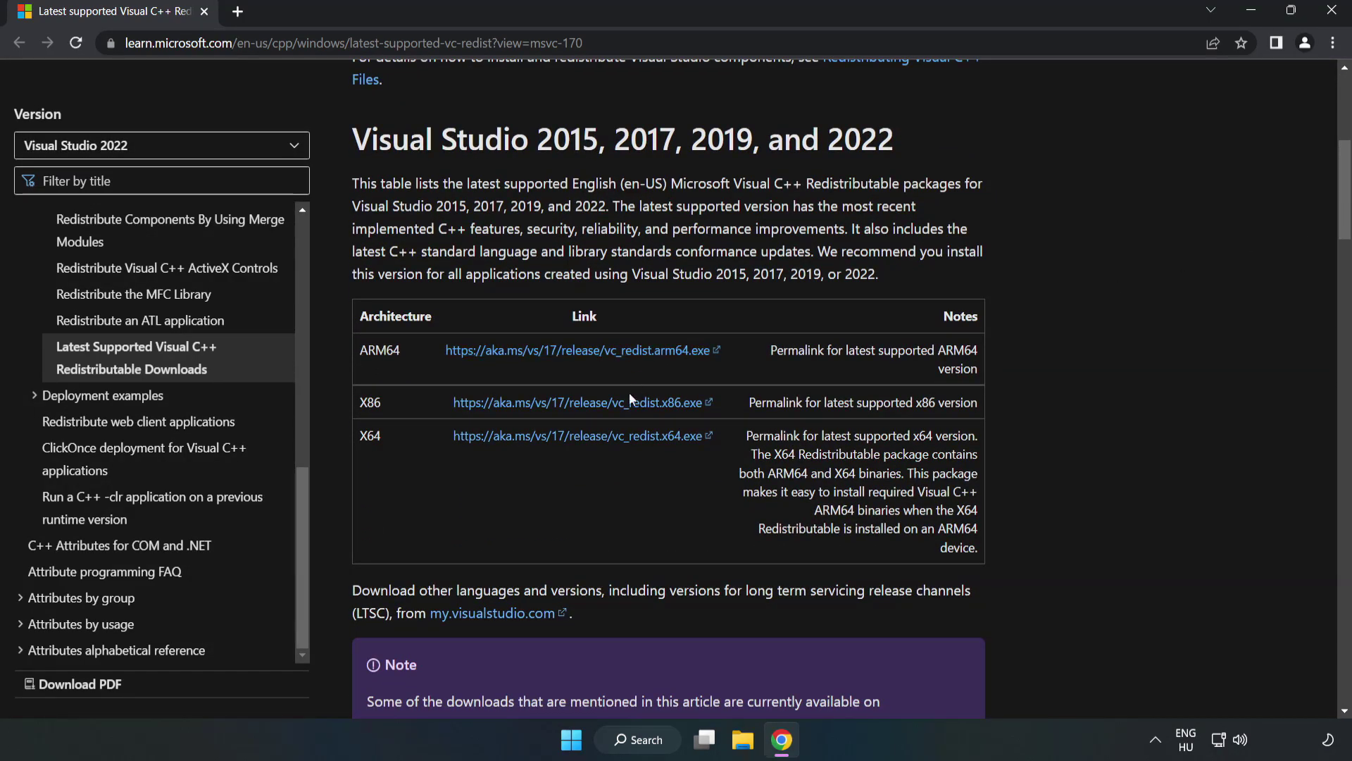
click(594, 406)
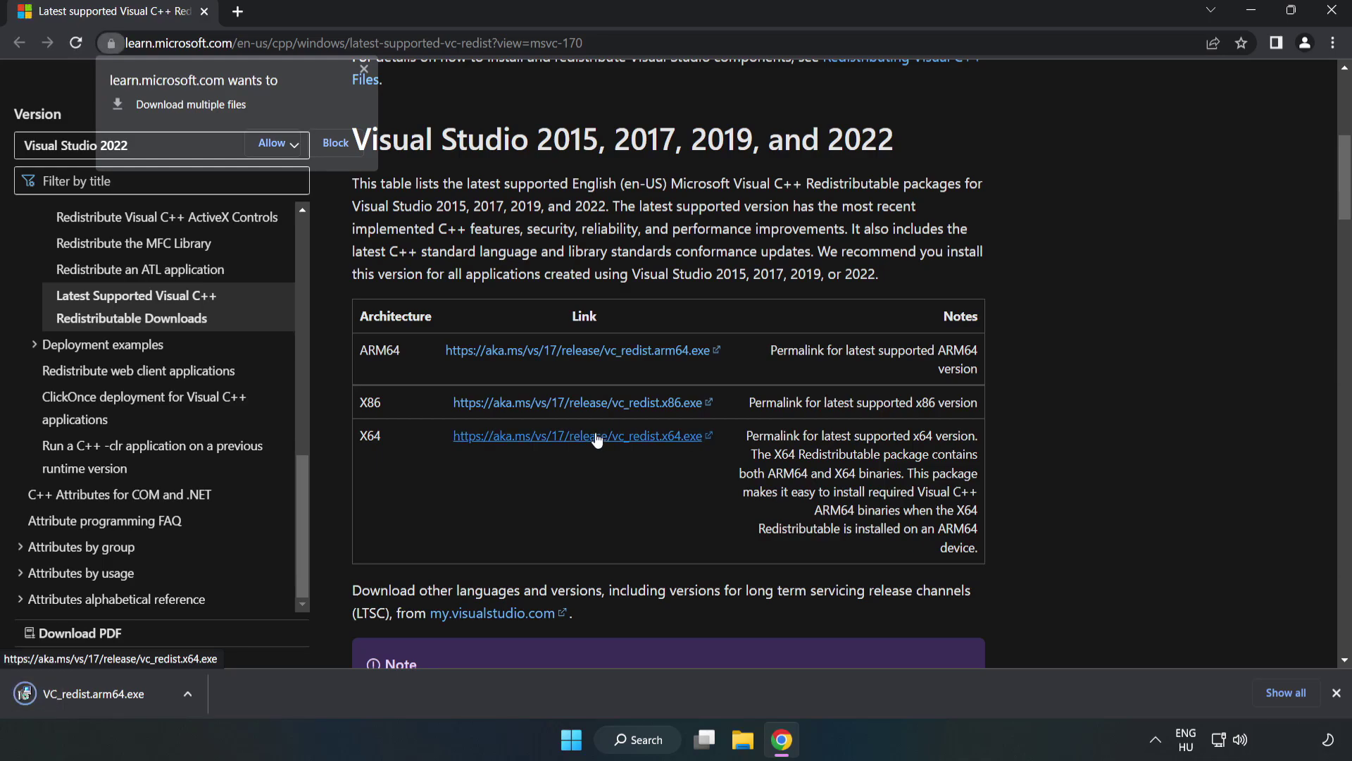
click(273, 143)
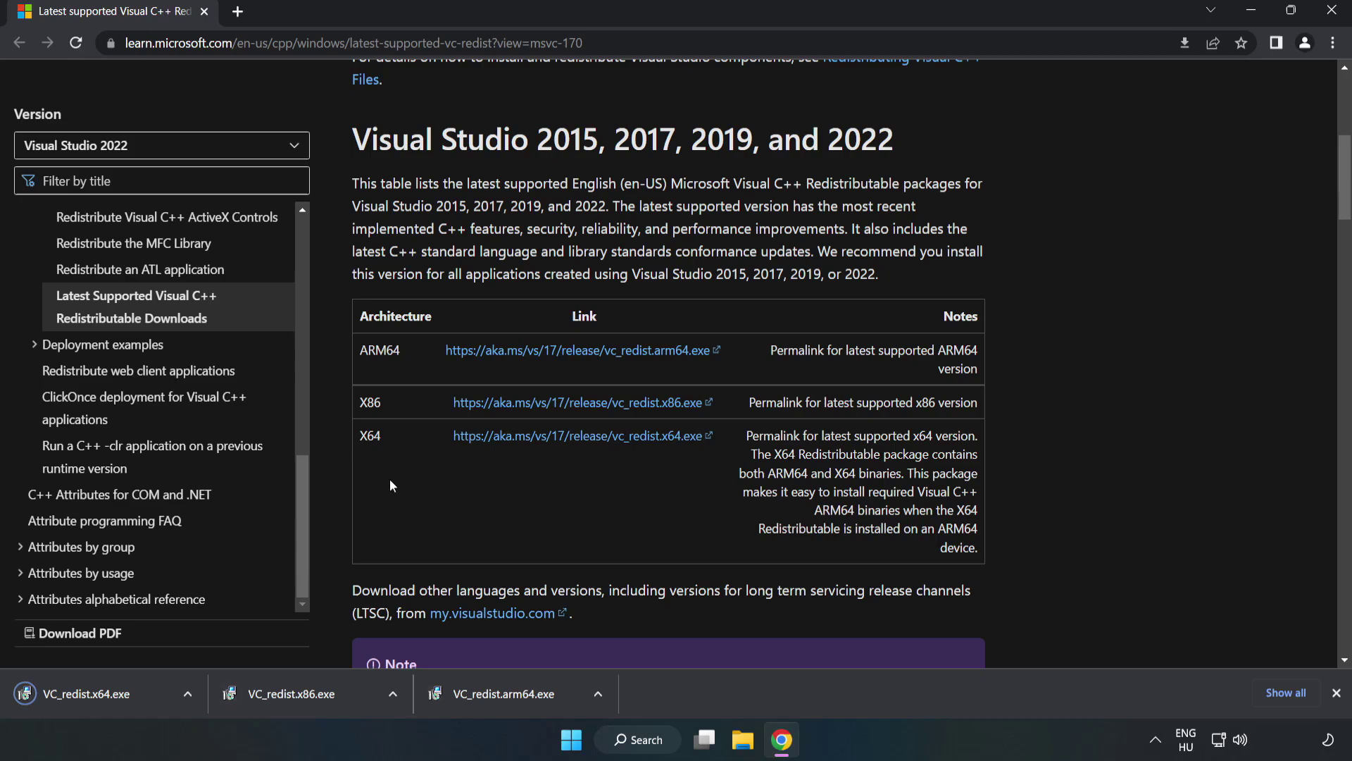
Try installing VC_redist.arm64.exe, which fails as unsupported, and dismiss it
click(517, 699)
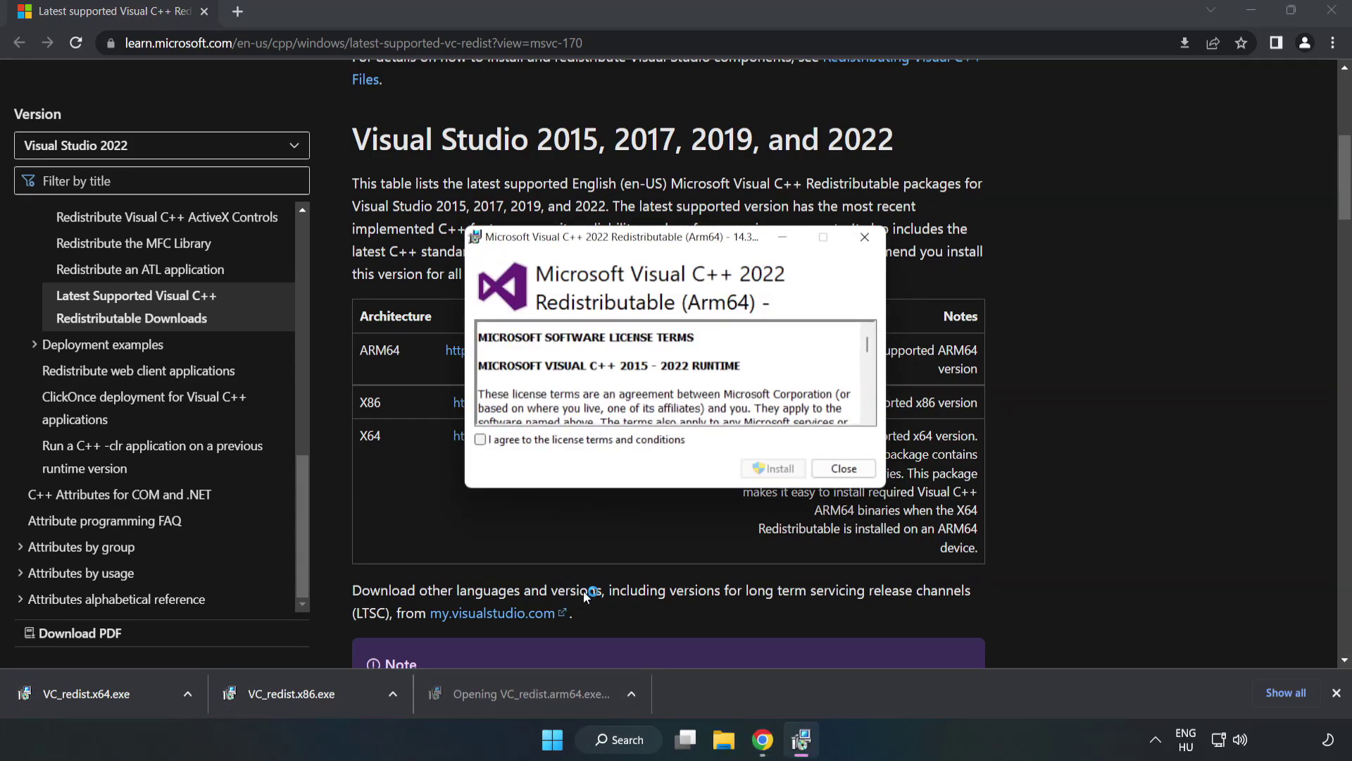
scroll(858, 337, down, 15)
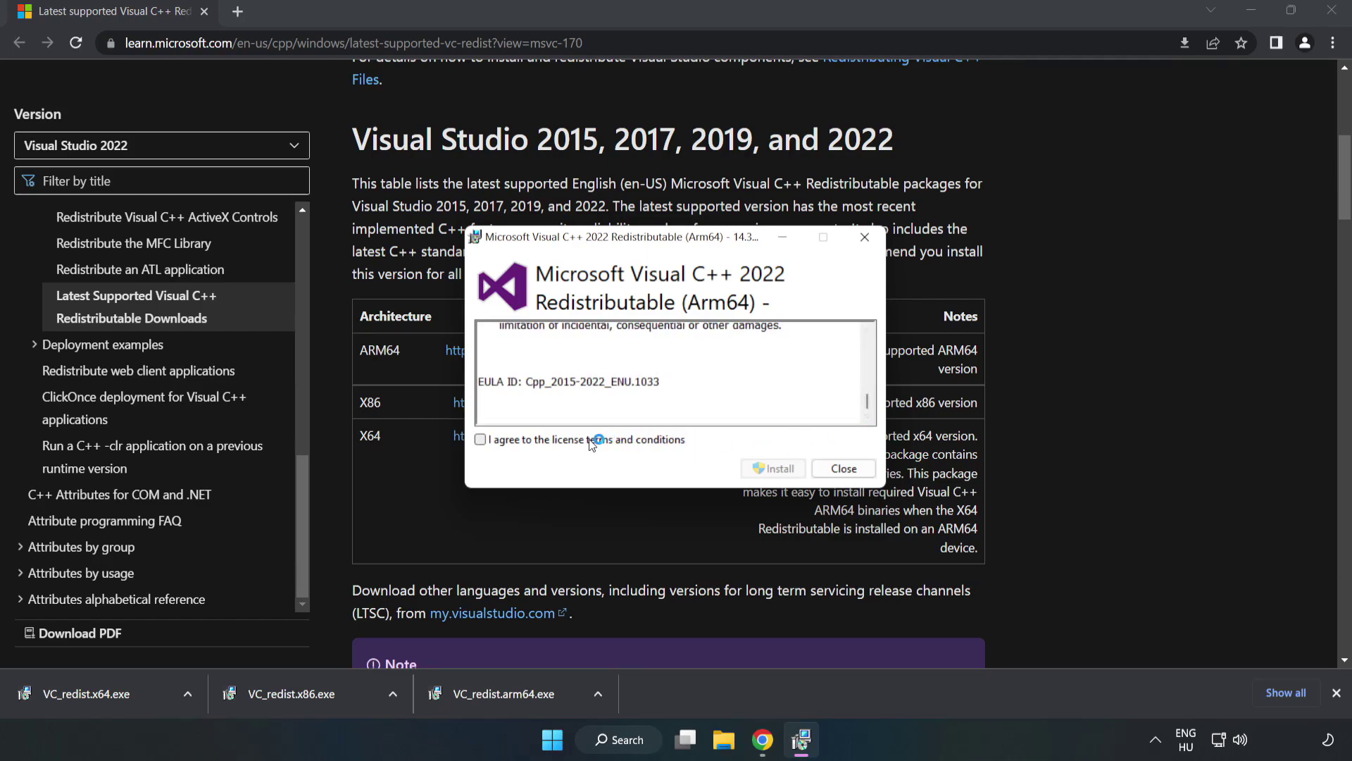
click(558, 443)
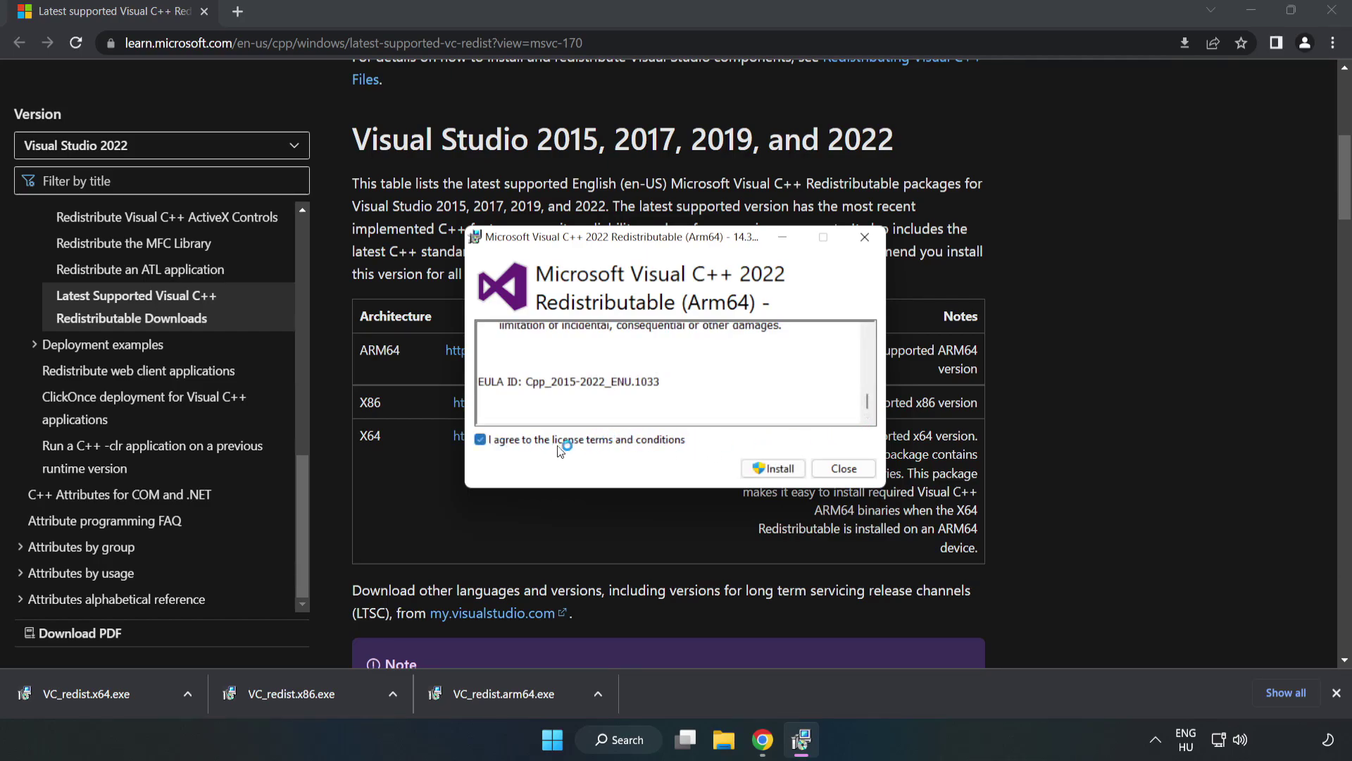
click(773, 469)
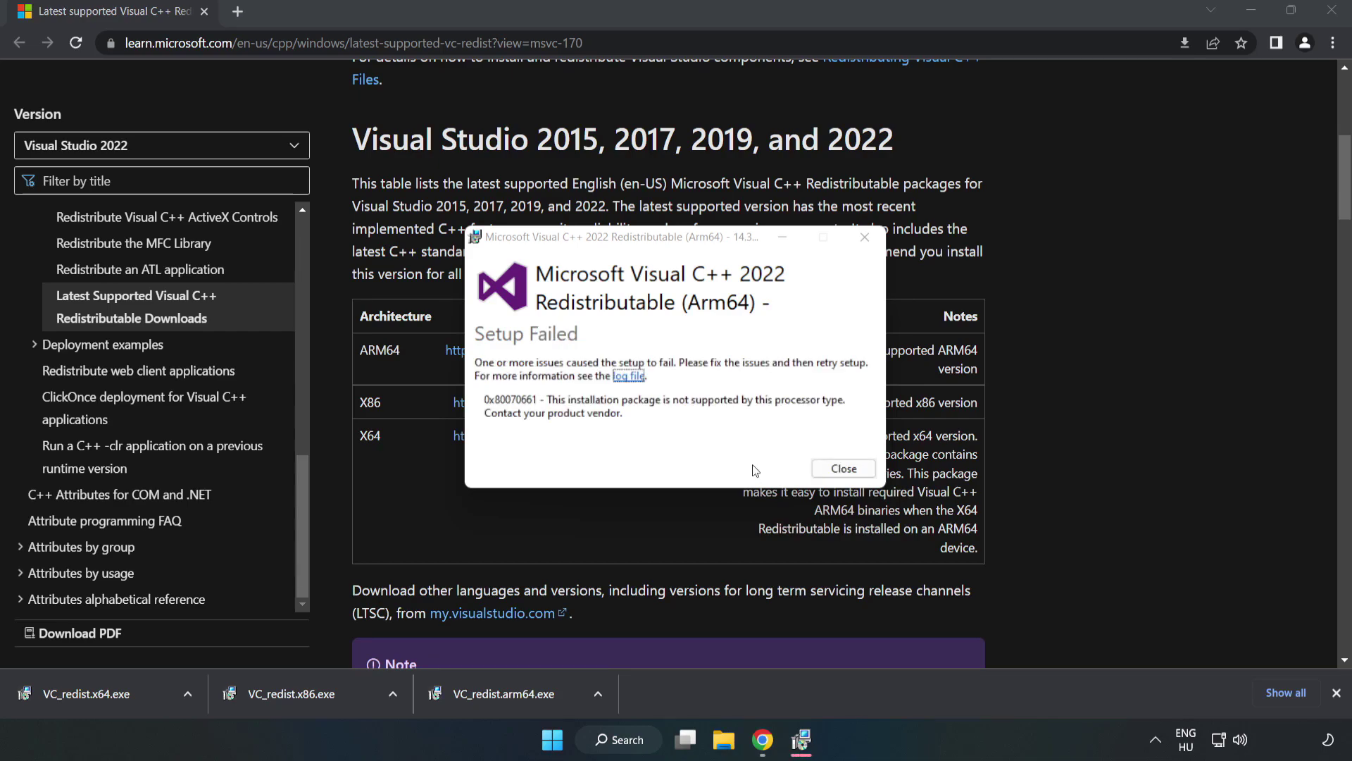
click(843, 469)
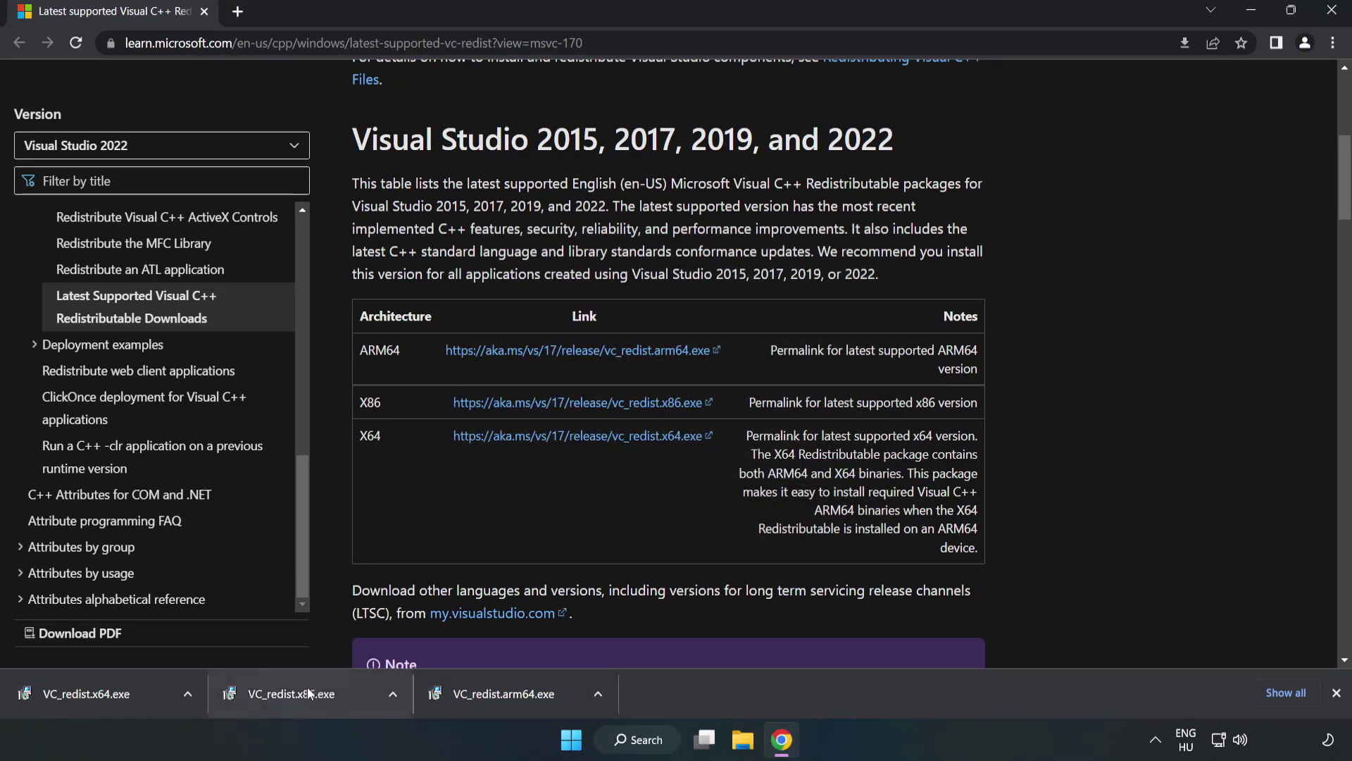
Install VC_redist.x86.exe and VC_redist.x64.exe (14.34.31931), closing each without restarting
click(310, 694)
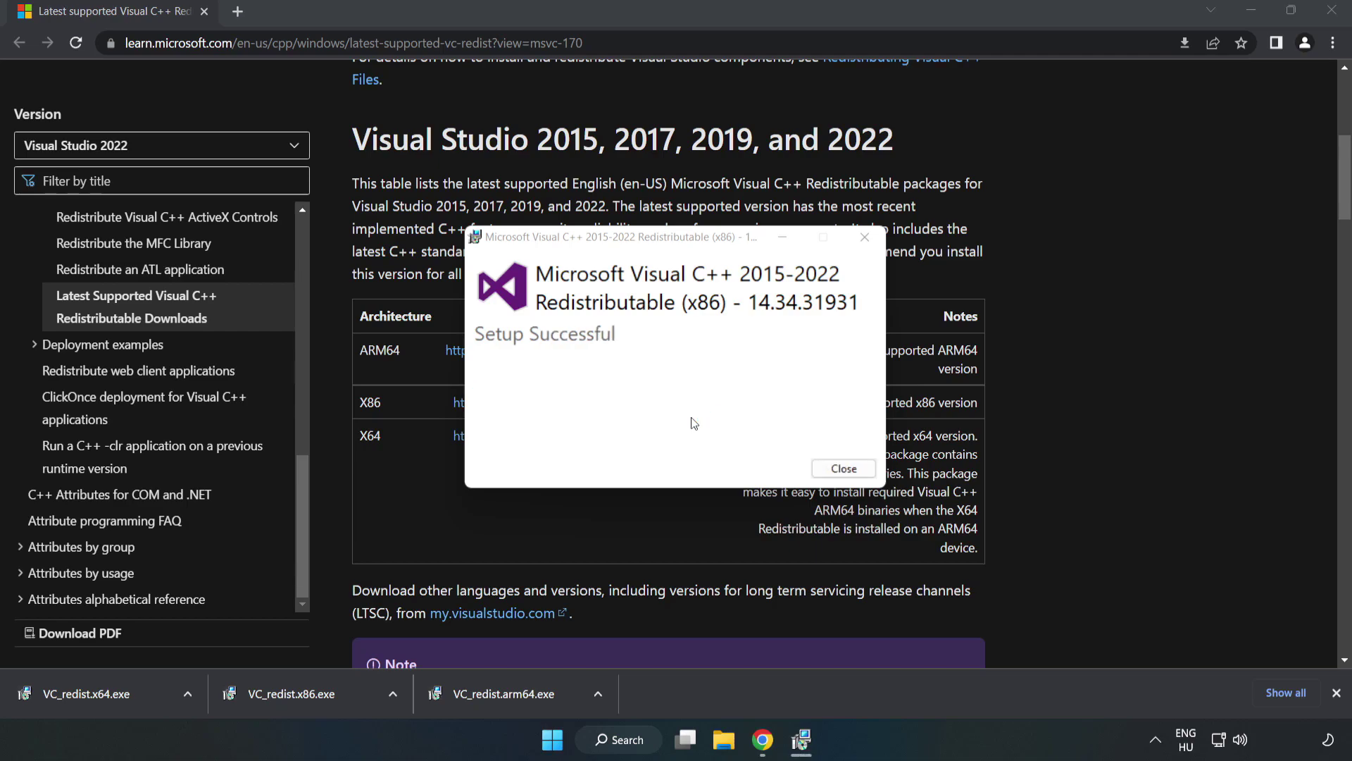
click(844, 469)
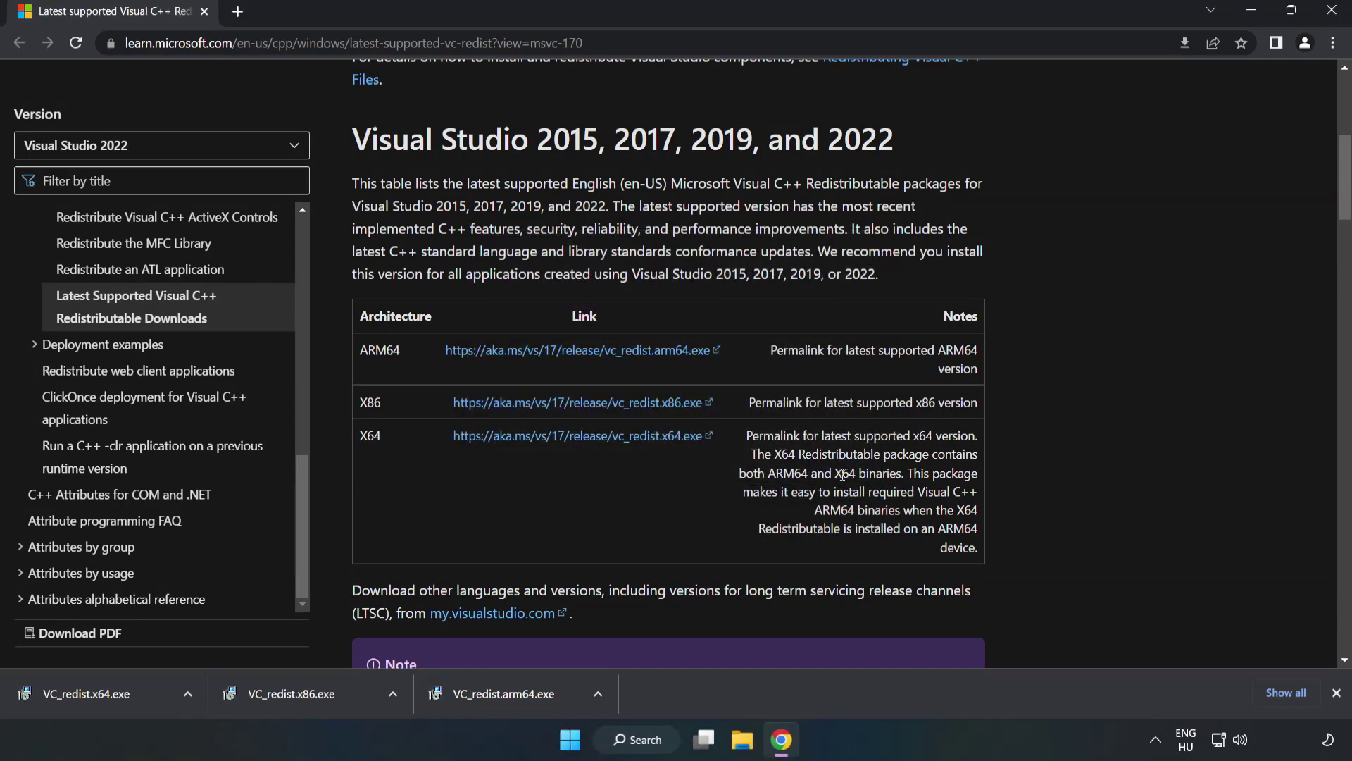
click(73, 690)
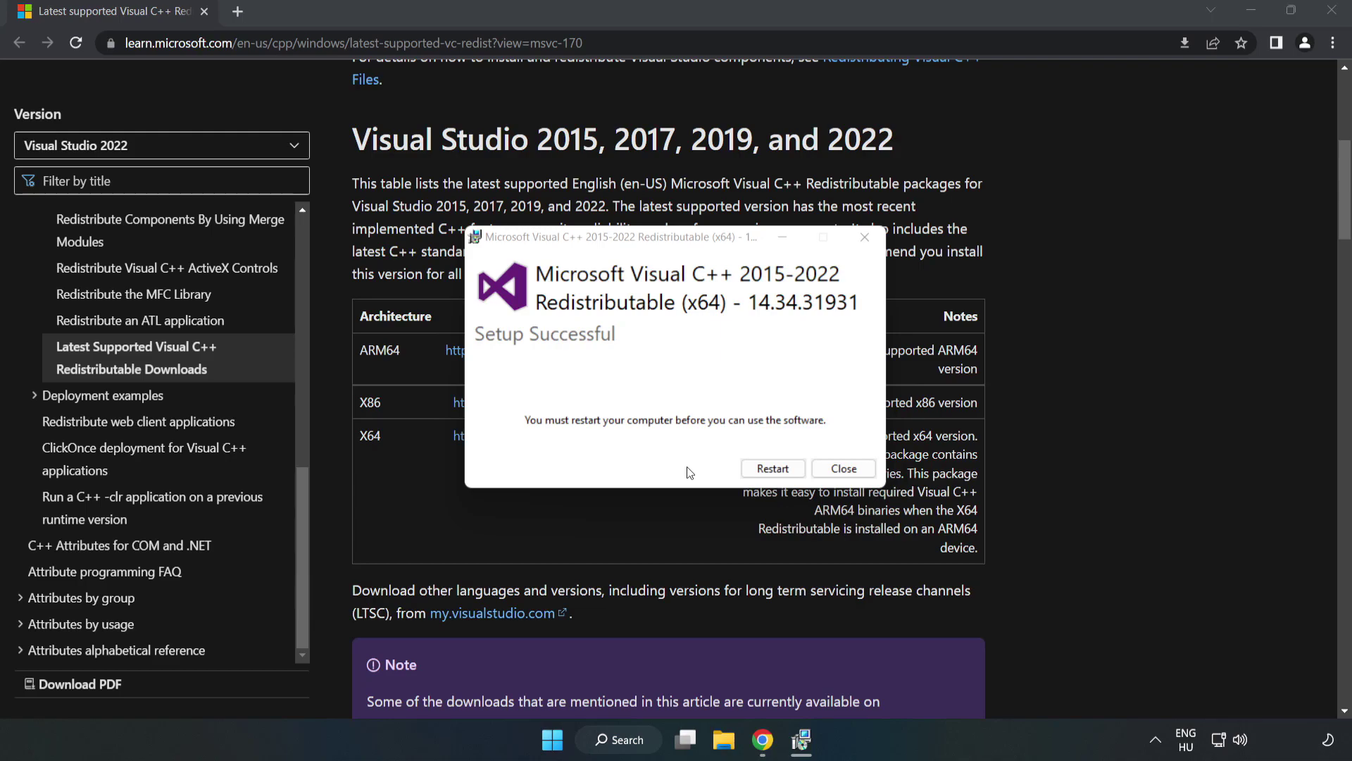
click(843, 468)
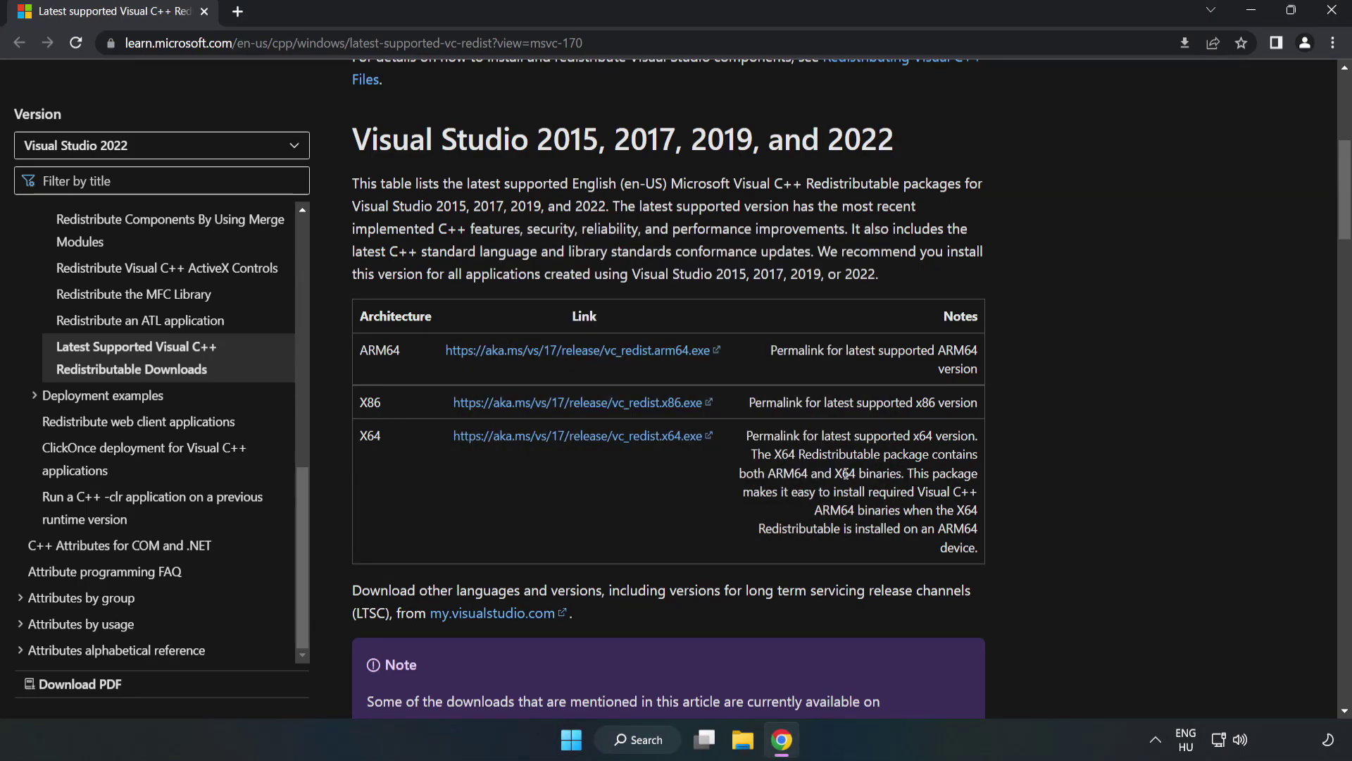
Close Chrome and show the Start menu's power options for restarting
click(1333, 16)
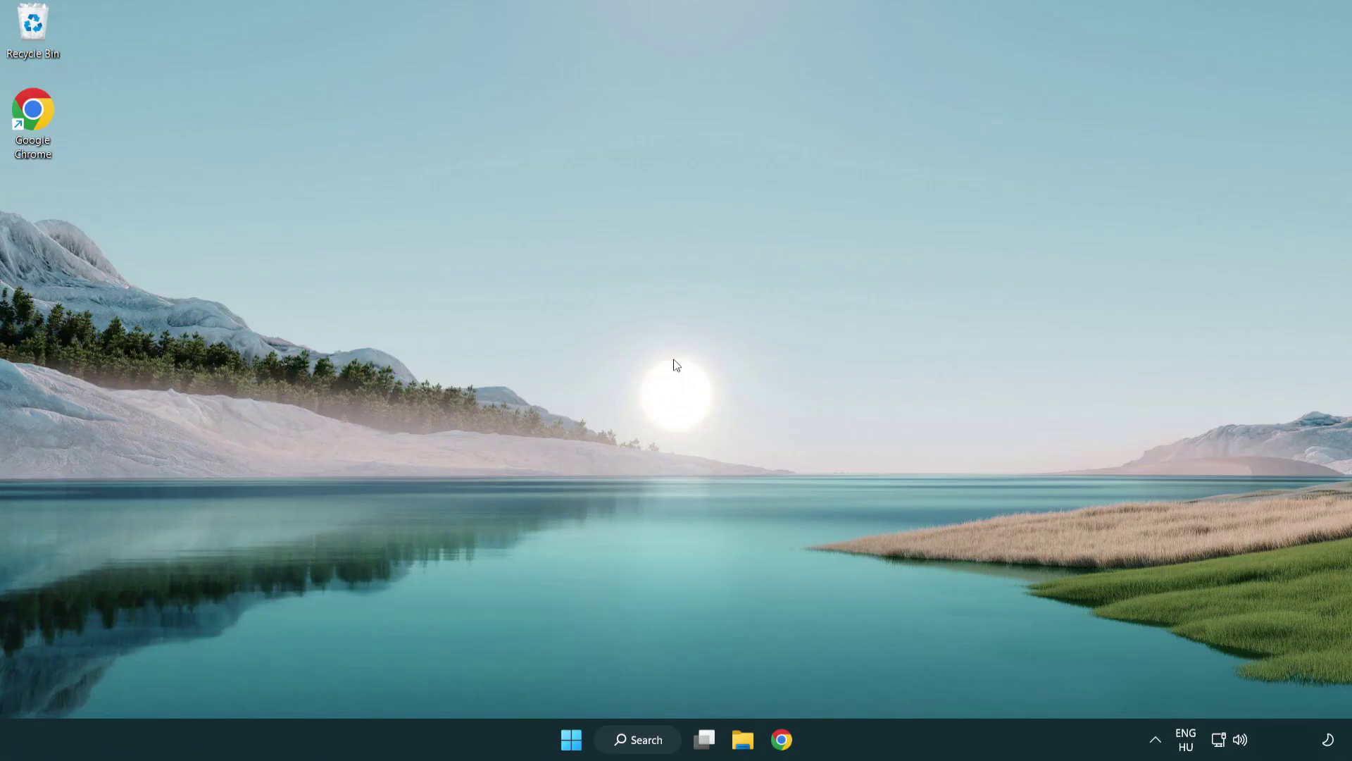
click(571, 739)
click(898, 680)
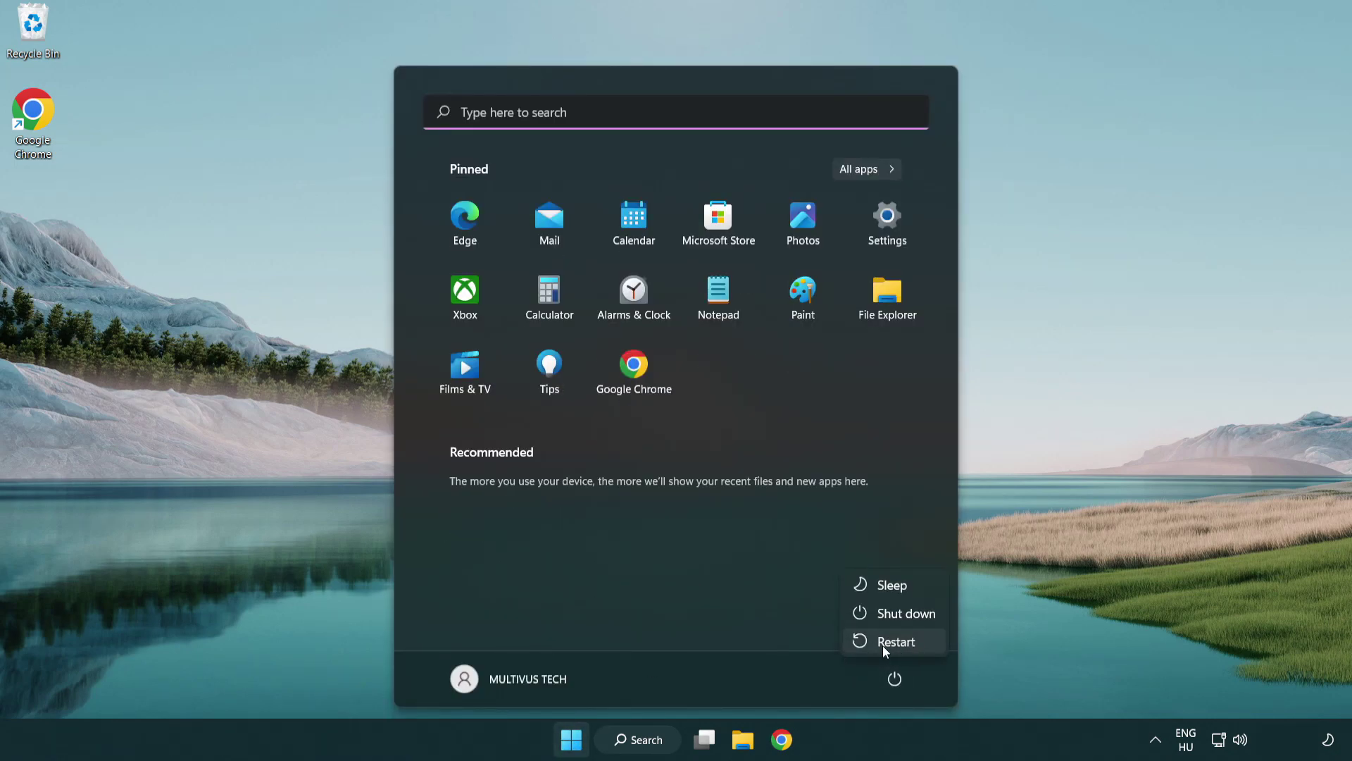